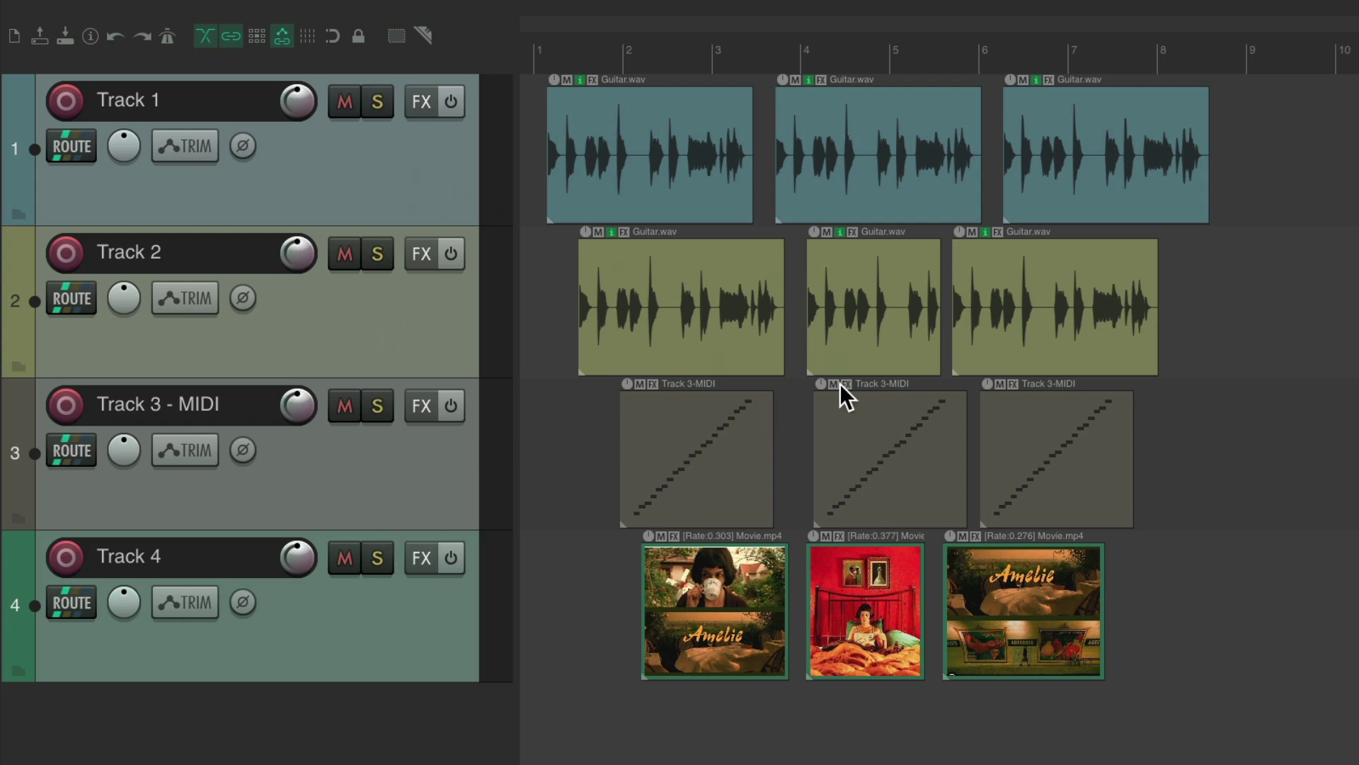
Select Tracks 1, 2, 3 and 4 one at a time, then go back to Track 3.
mouse_move(842, 401)
click(351, 170)
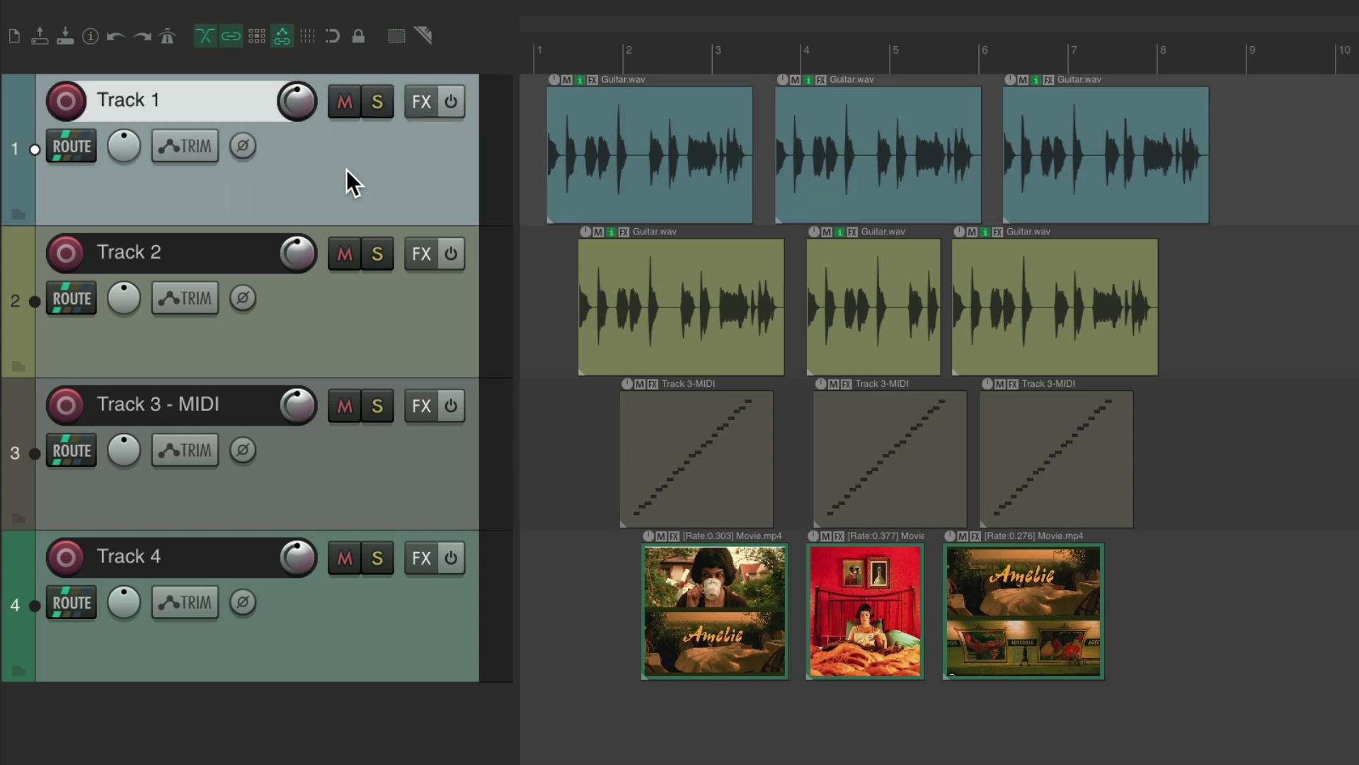
click(361, 315)
click(379, 456)
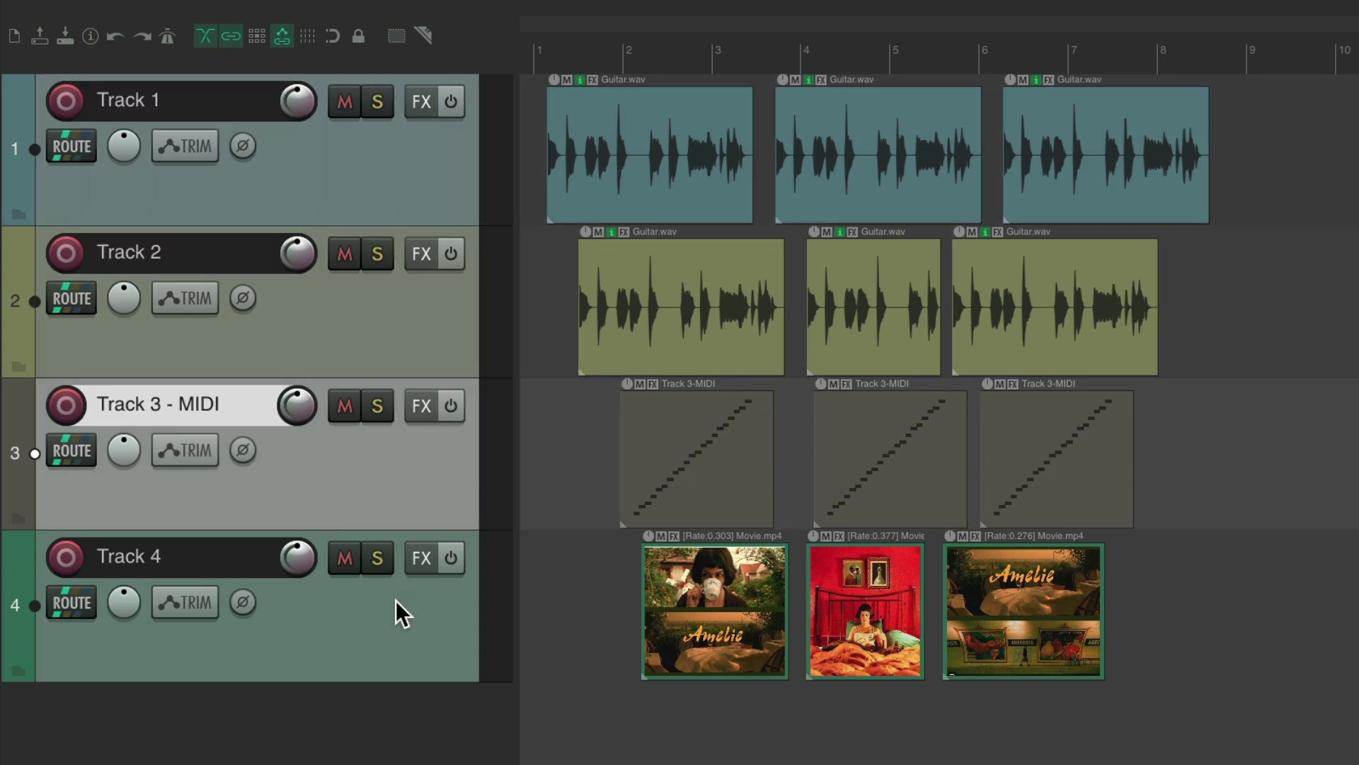
click(397, 601)
click(378, 464)
Select the continuous range from Track 1 to Track 3 - MIDI, then clear the selection.
click(375, 129)
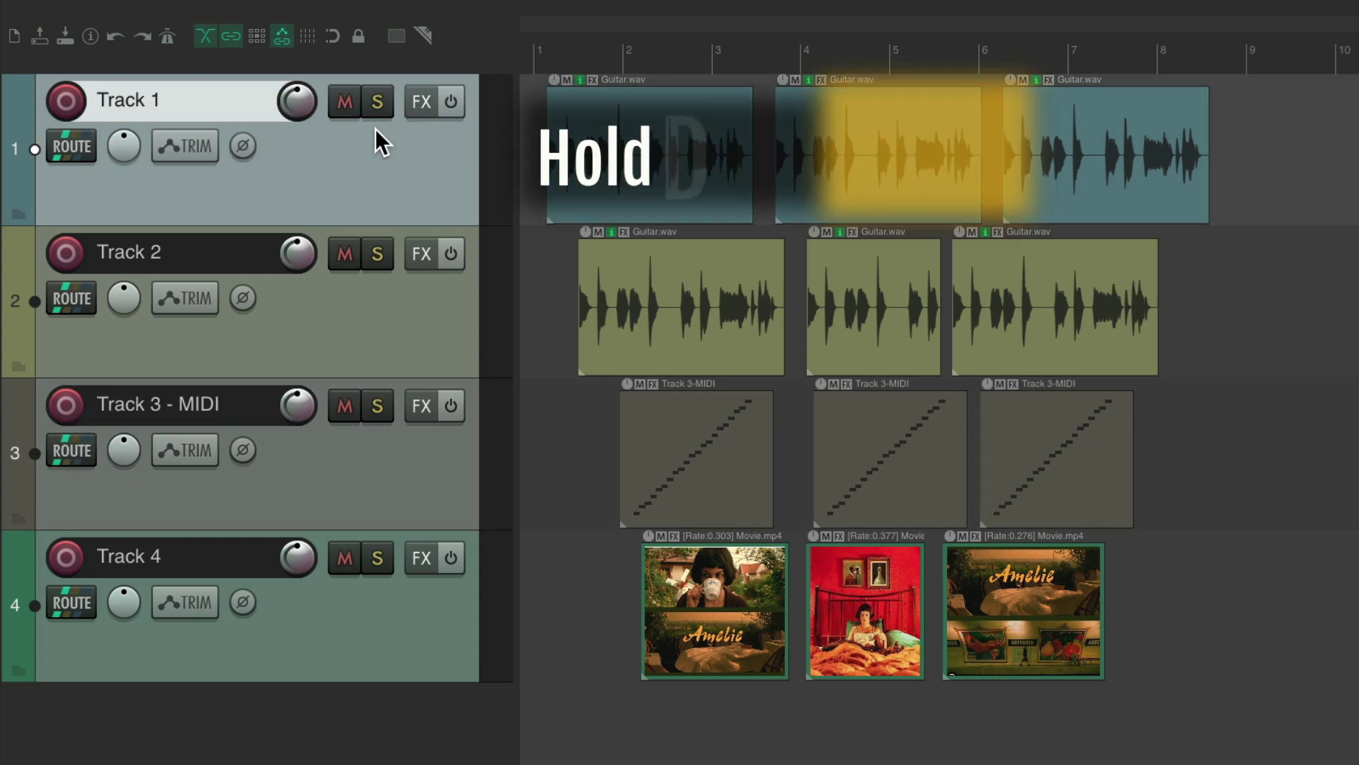
shift+click(369, 449)
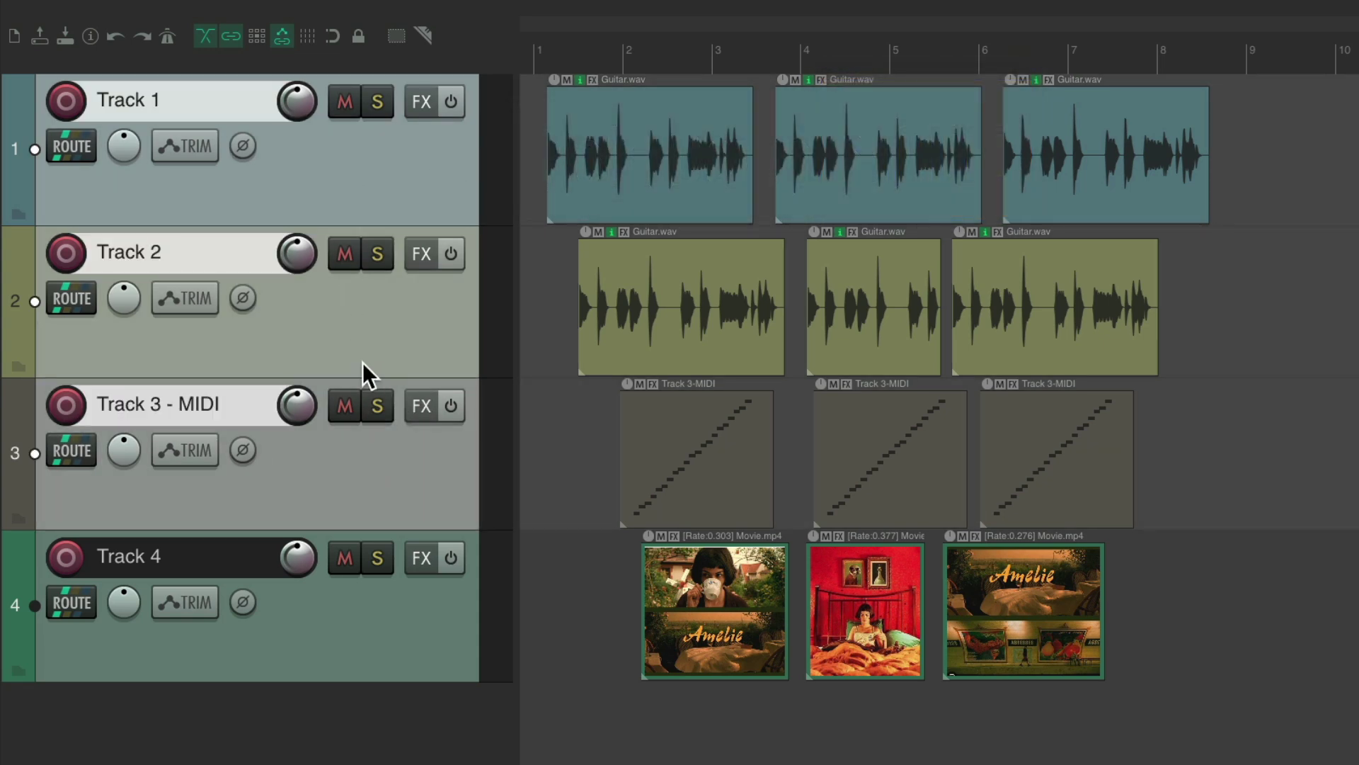
key(Escape)
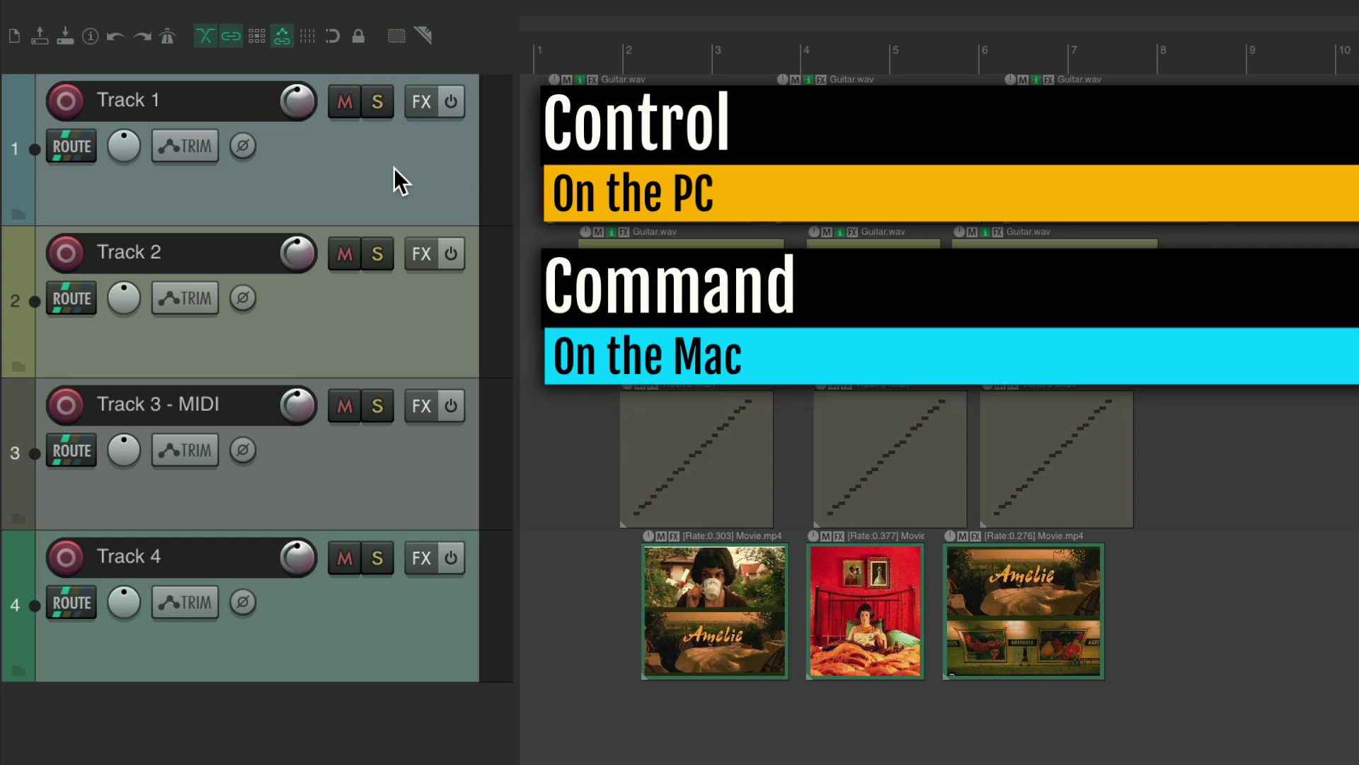
Select Track 1, then add Tracks 3, 4 and 2 individually to the selection.
click(394, 168)
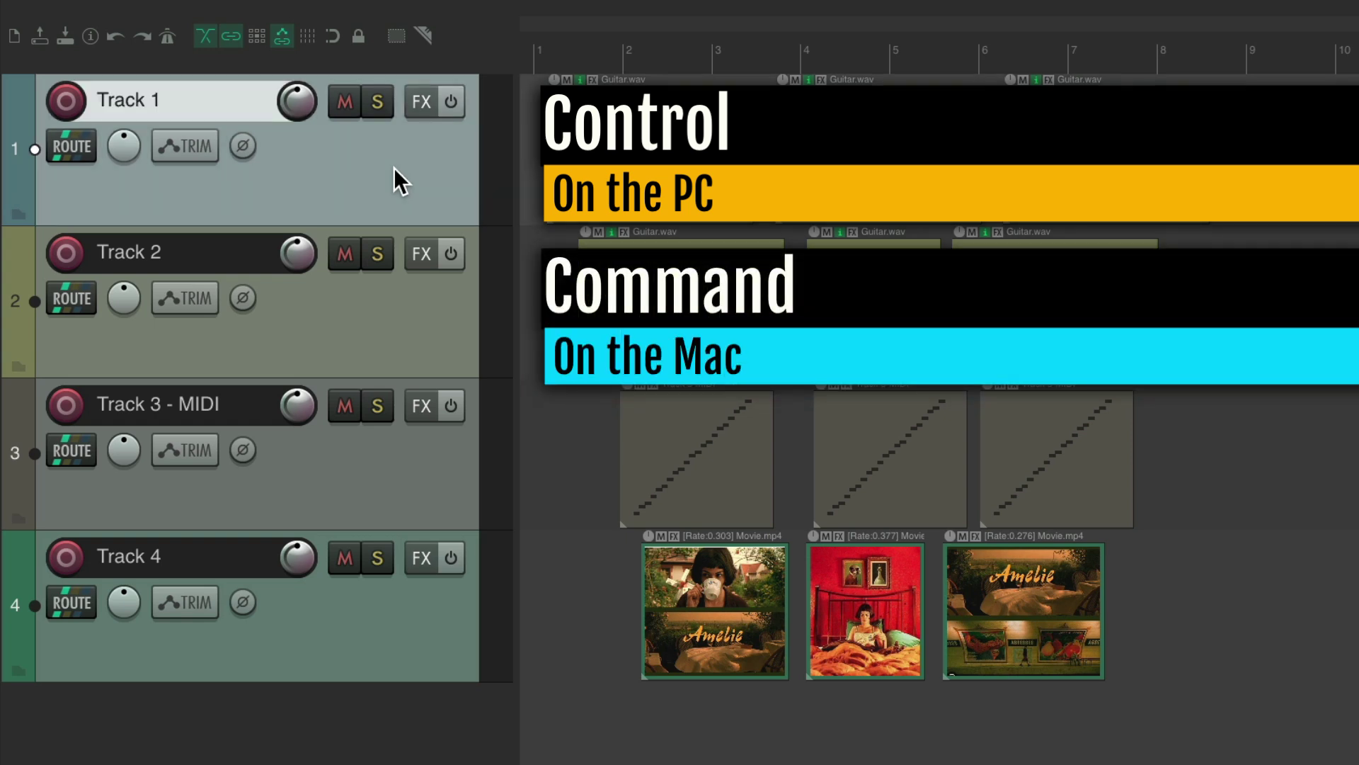
ctrl+click(382, 475)
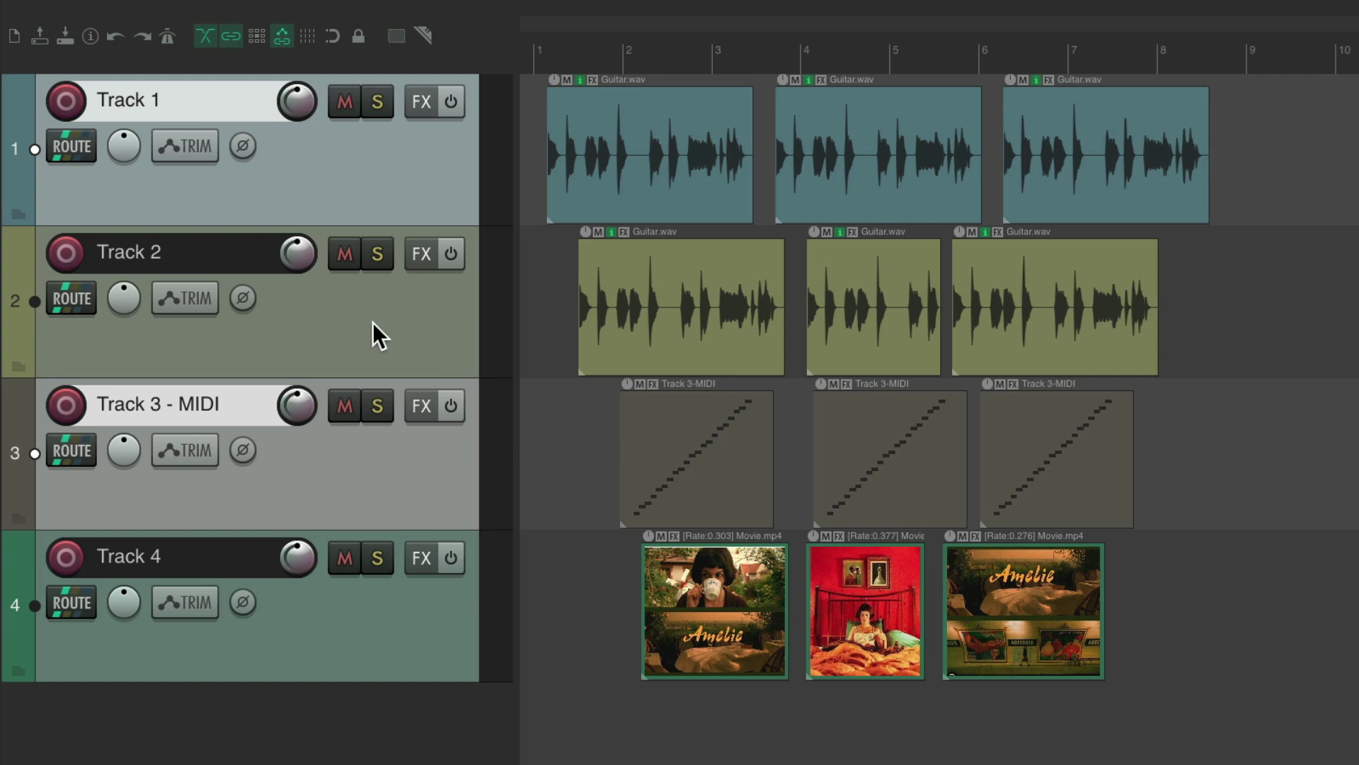
ctrl+click(375, 607)
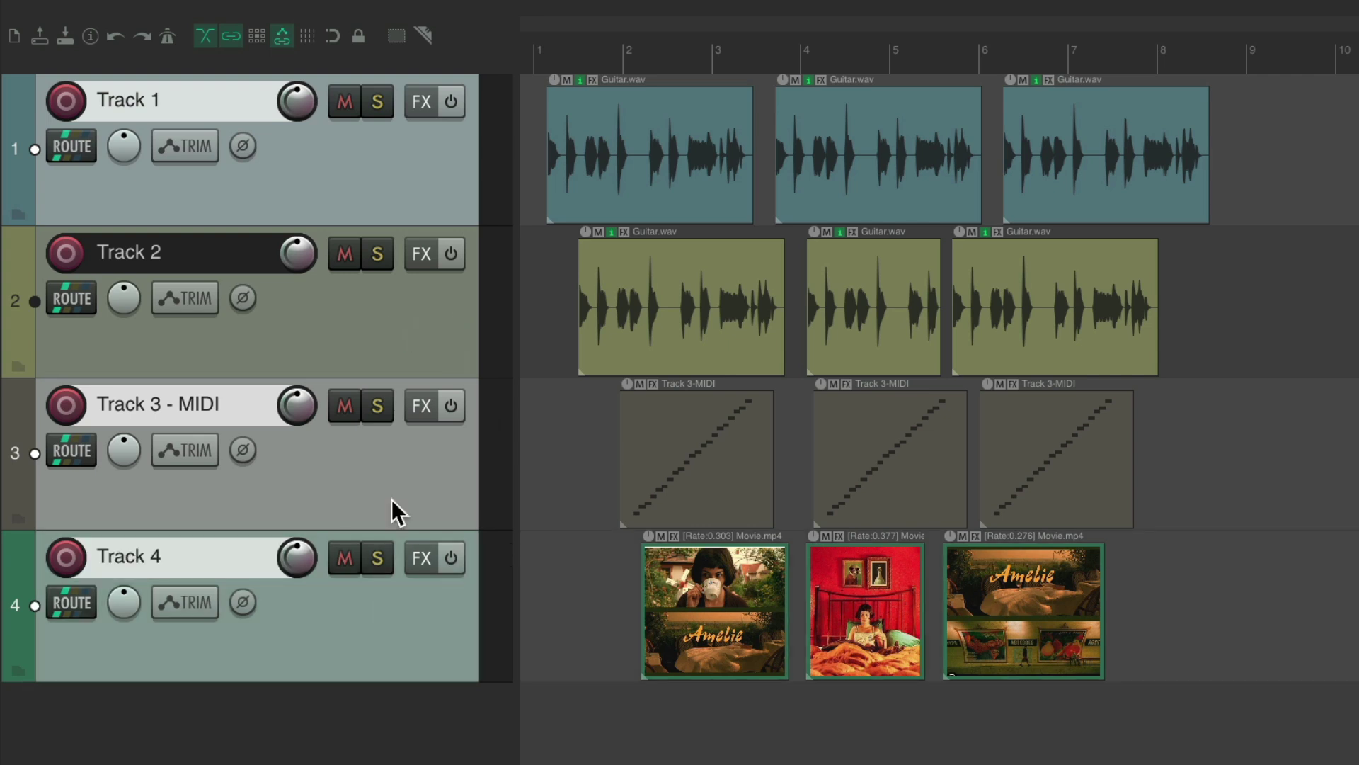
ctrl+click(376, 343)
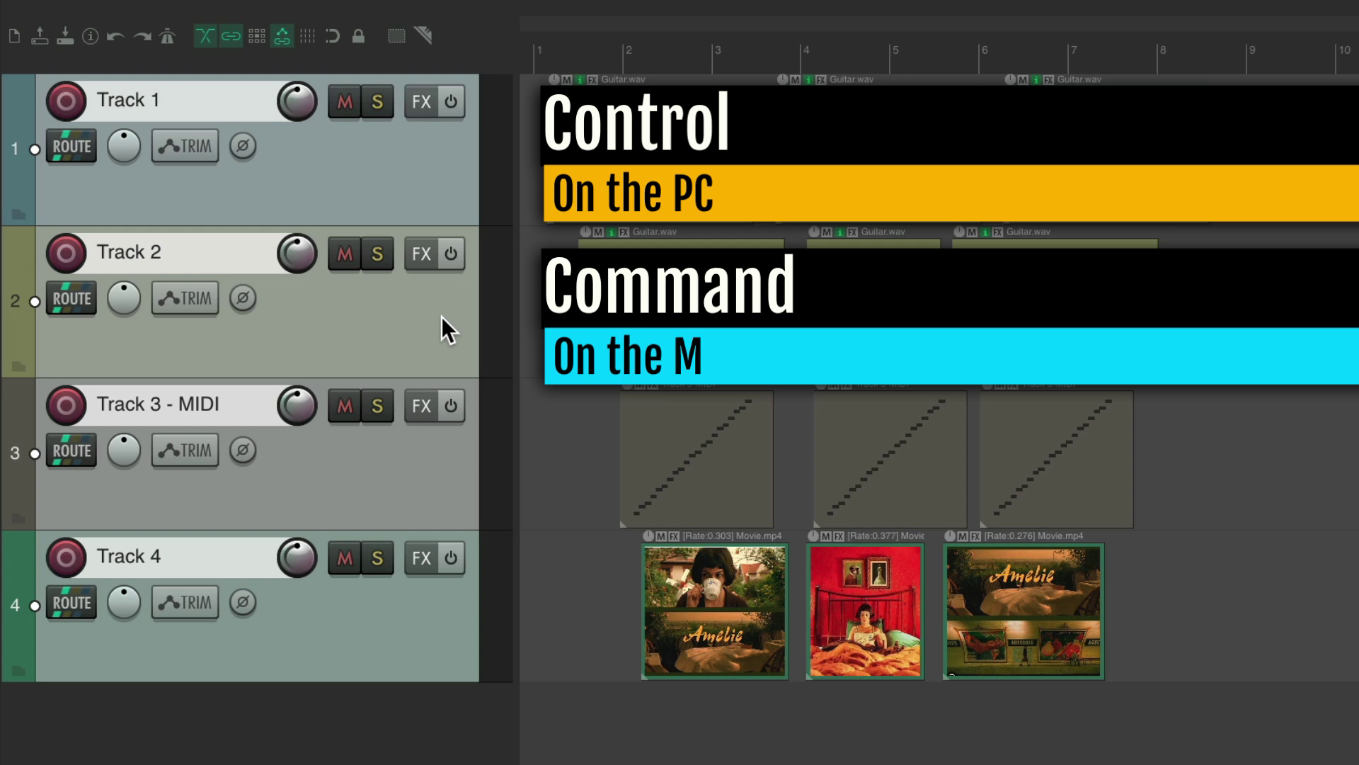
Remove Tracks 1, 2 and 3 individually from the selection, keeping only Track 4 selected.
ctrl+click(364, 172)
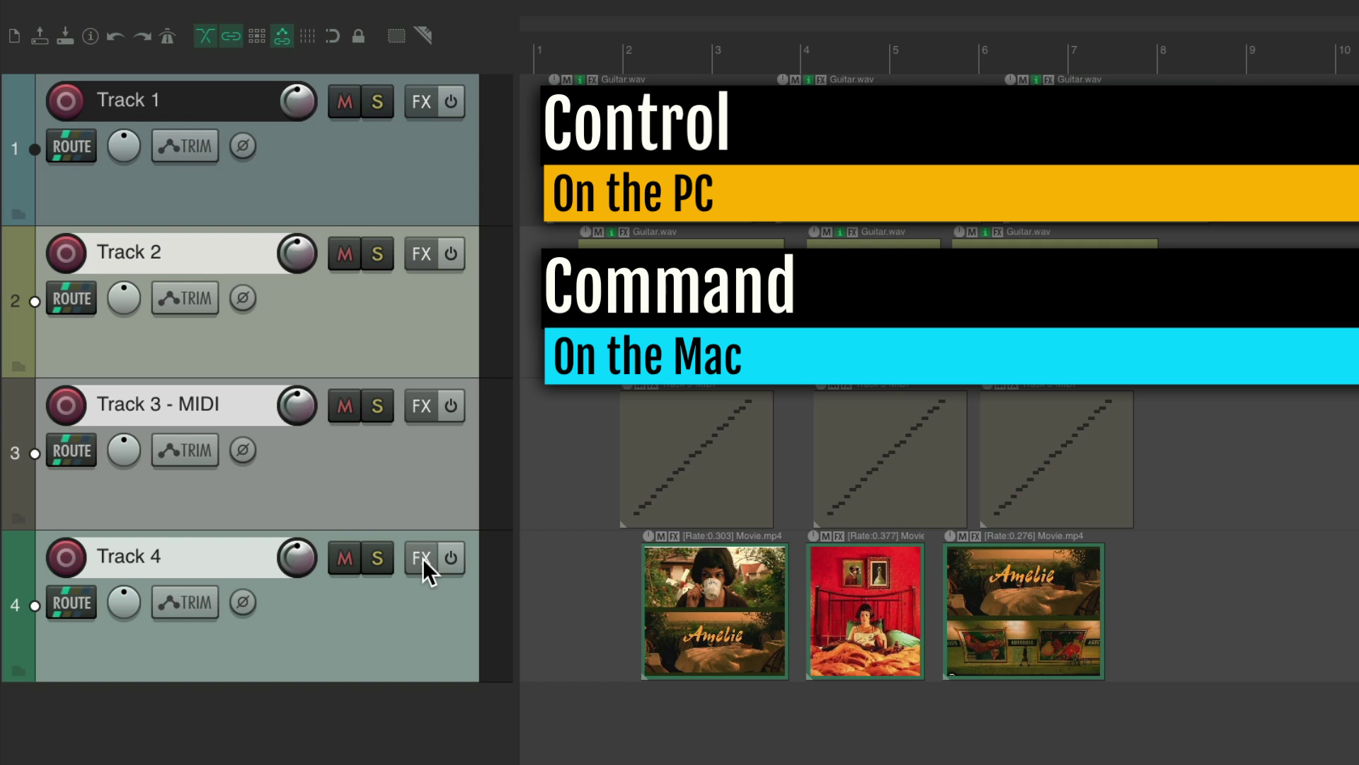
ctrl+click(394, 304)
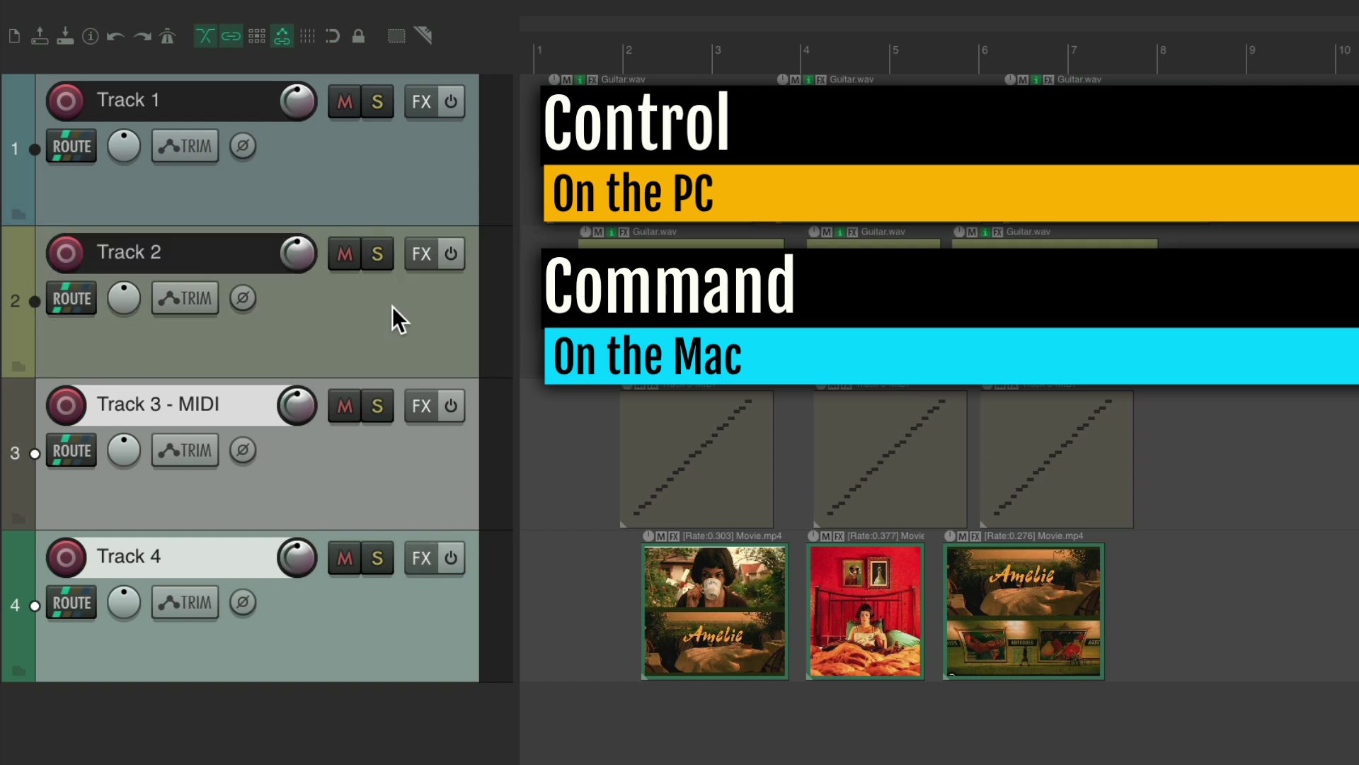
ctrl+click(407, 458)
ctrl+click(418, 581)
ctrl+click(419, 583)
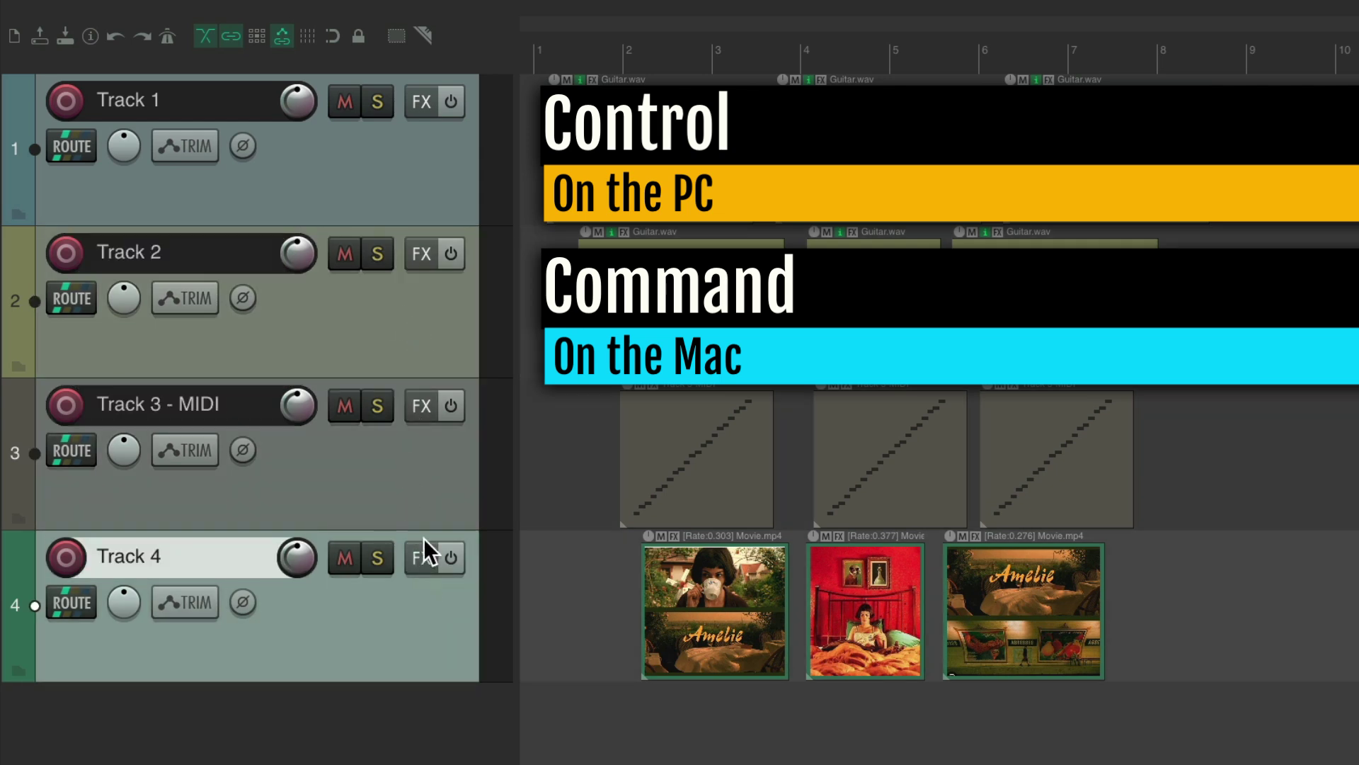
Add Tracks 3, 2 and 1 to the selection, then remove Tracks 1 and 3, keeping Tracks 2 and 4 selected.
ctrl+click(364, 496)
ctrl+click(366, 329)
ctrl+click(380, 203)
ctrl+click(381, 203)
ctrl+click(405, 456)
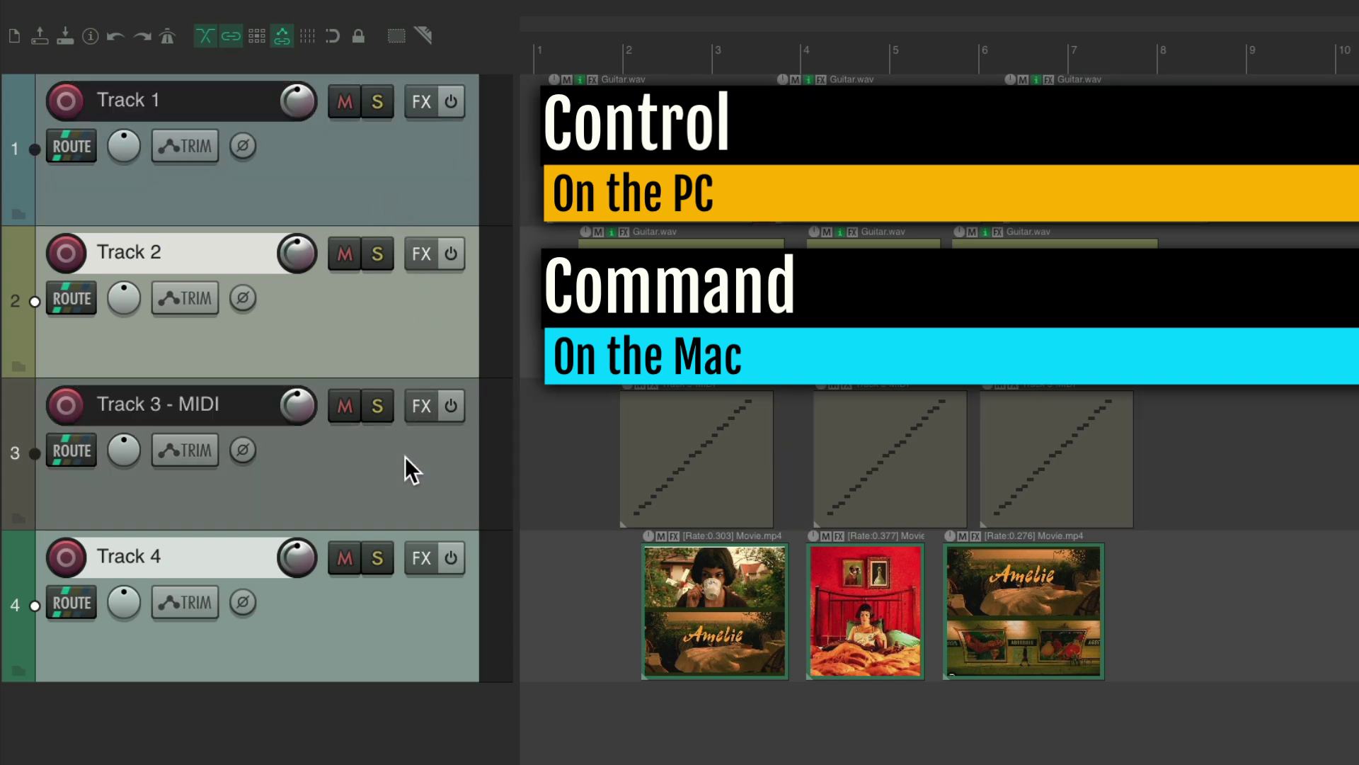
Select all four tracks at once, then remove Track 2 from the selection.
ctrl+click(409, 337)
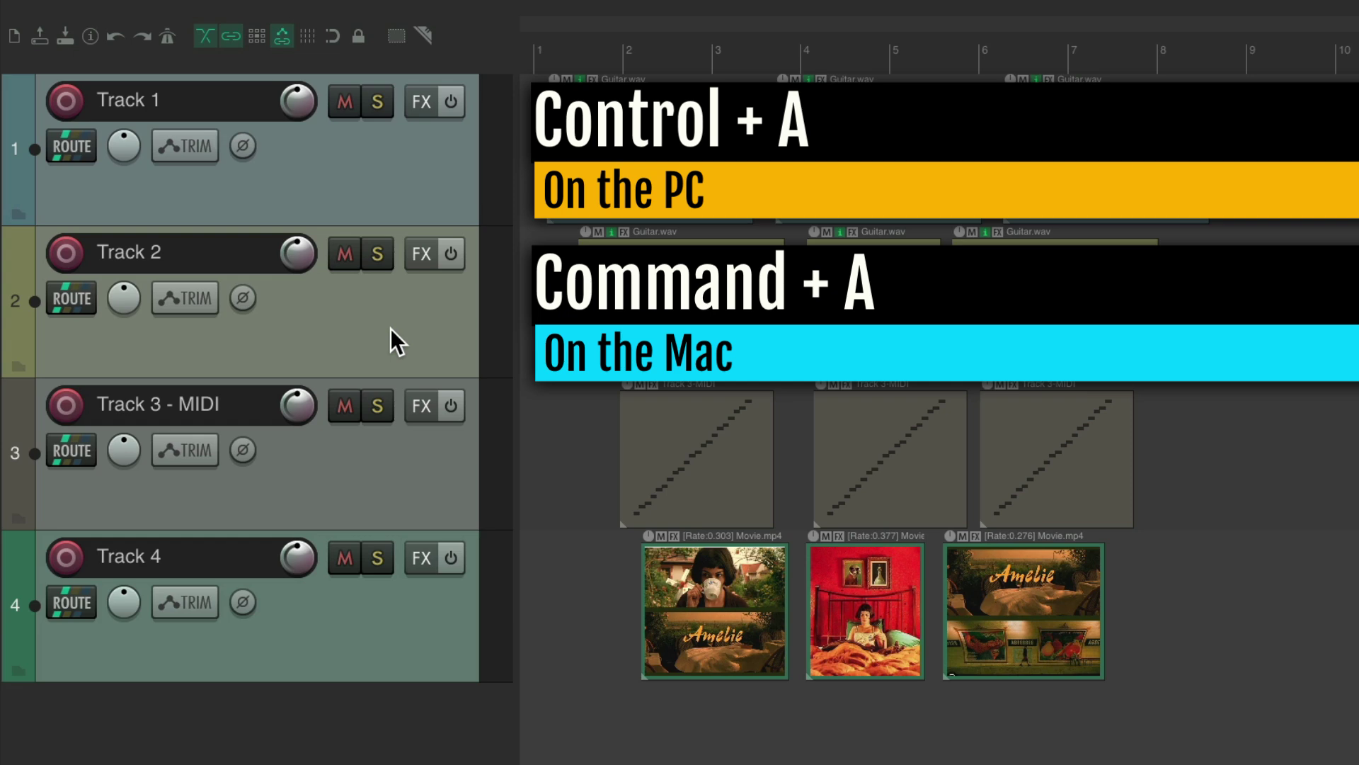
key(ctrl+a)
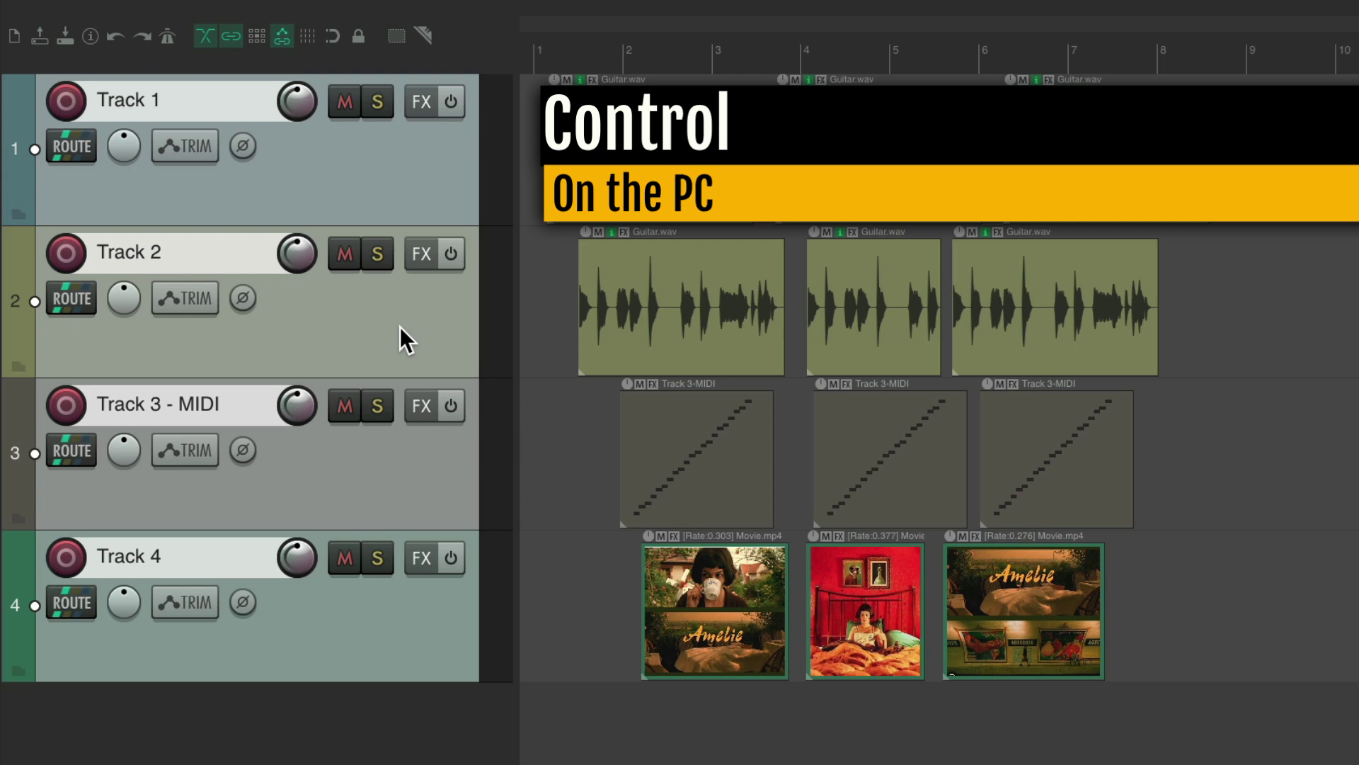
ctrl+click(400, 325)
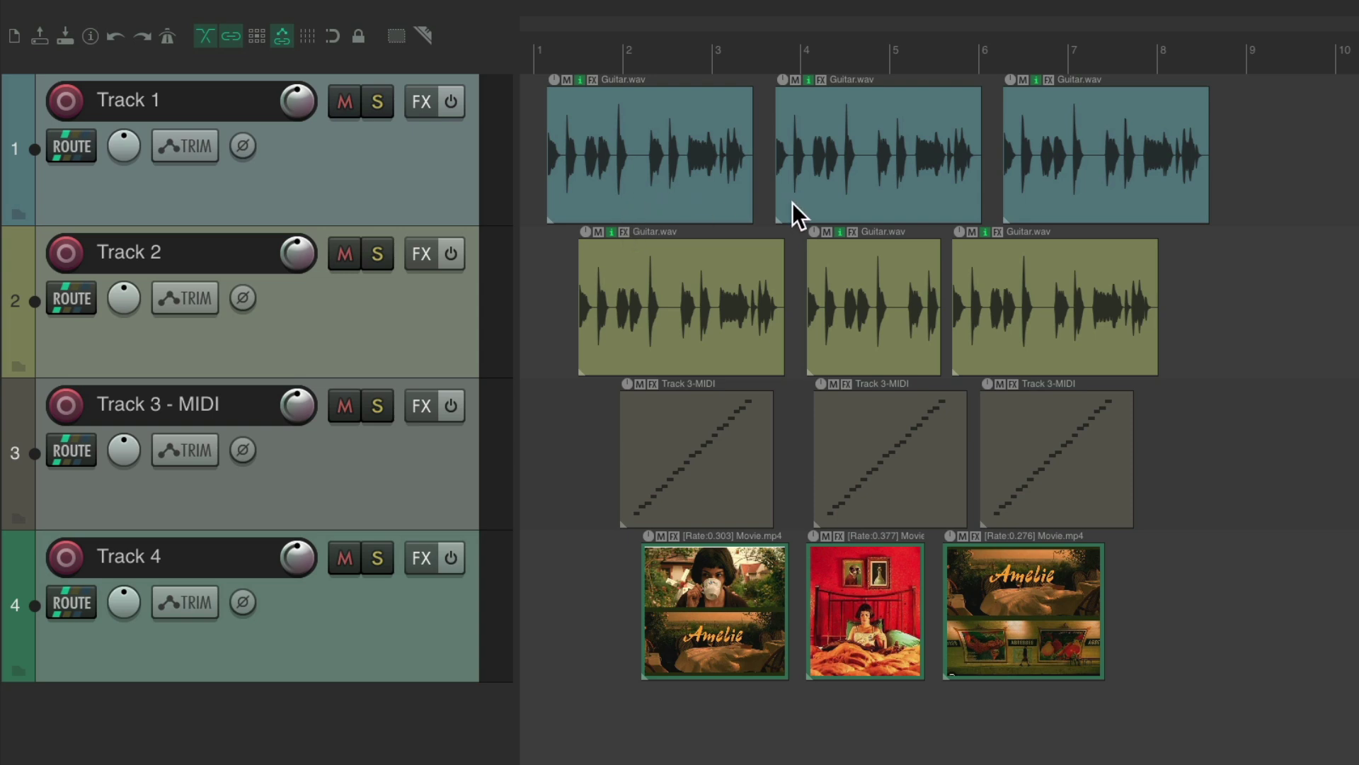
Select Track 1 together with all its media items, delete the items, and undo the deletion.
click(408, 168)
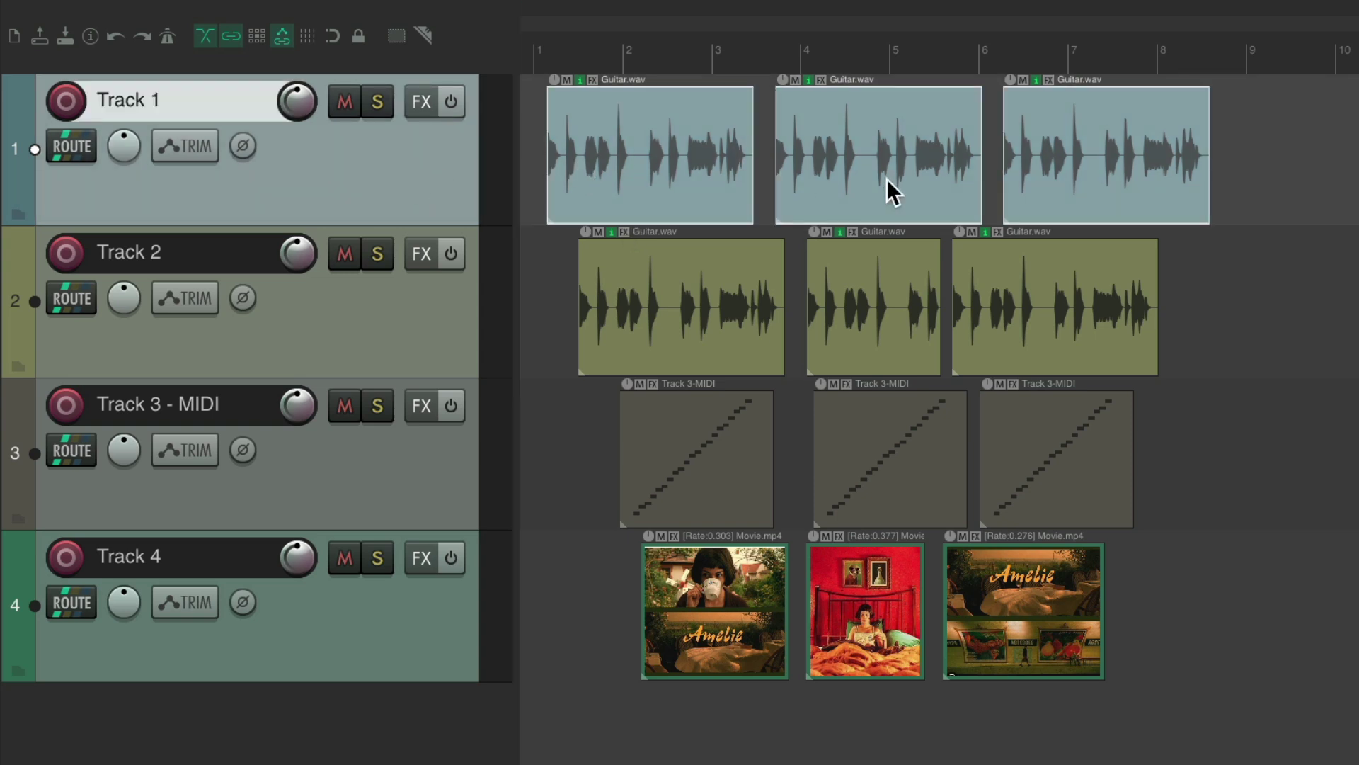
drag(704, 189, 792, 149)
key(Escape)
key(Delete)
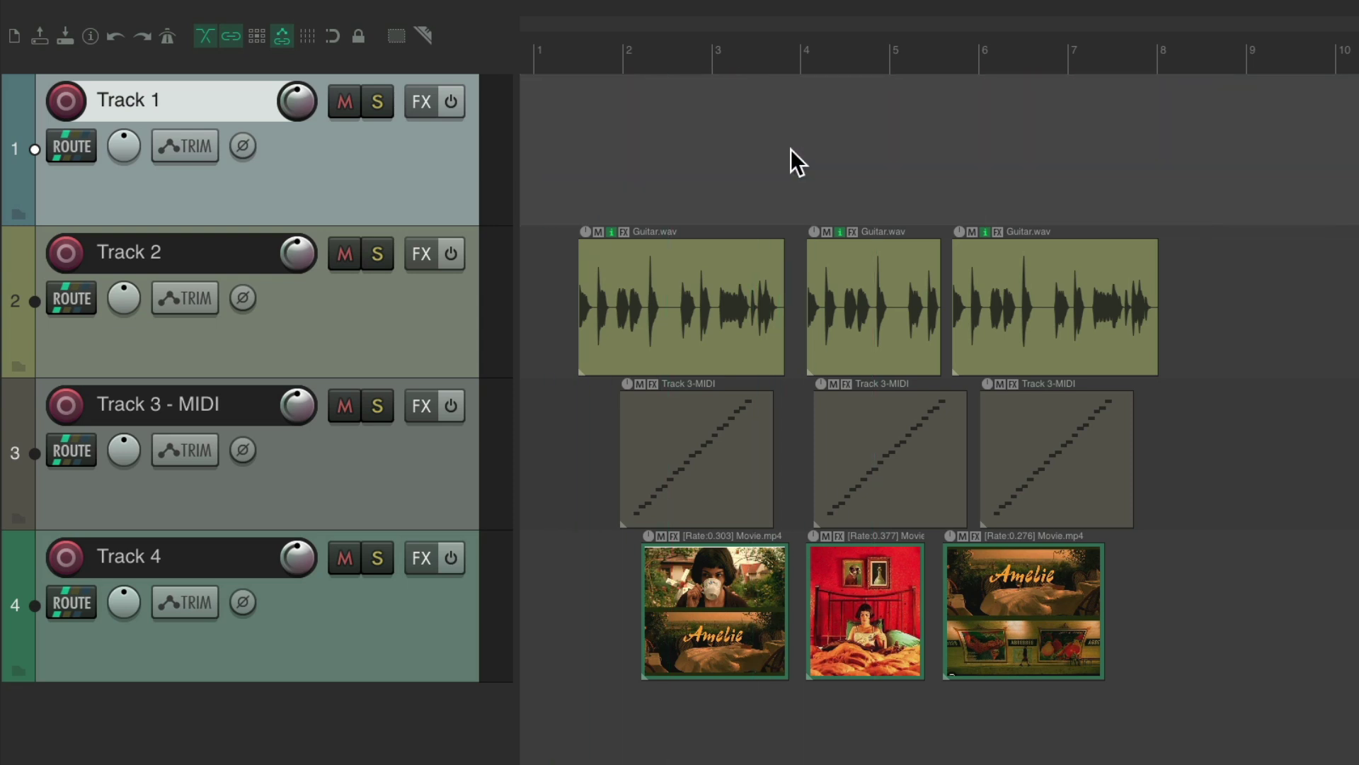
key(ctrl+z)
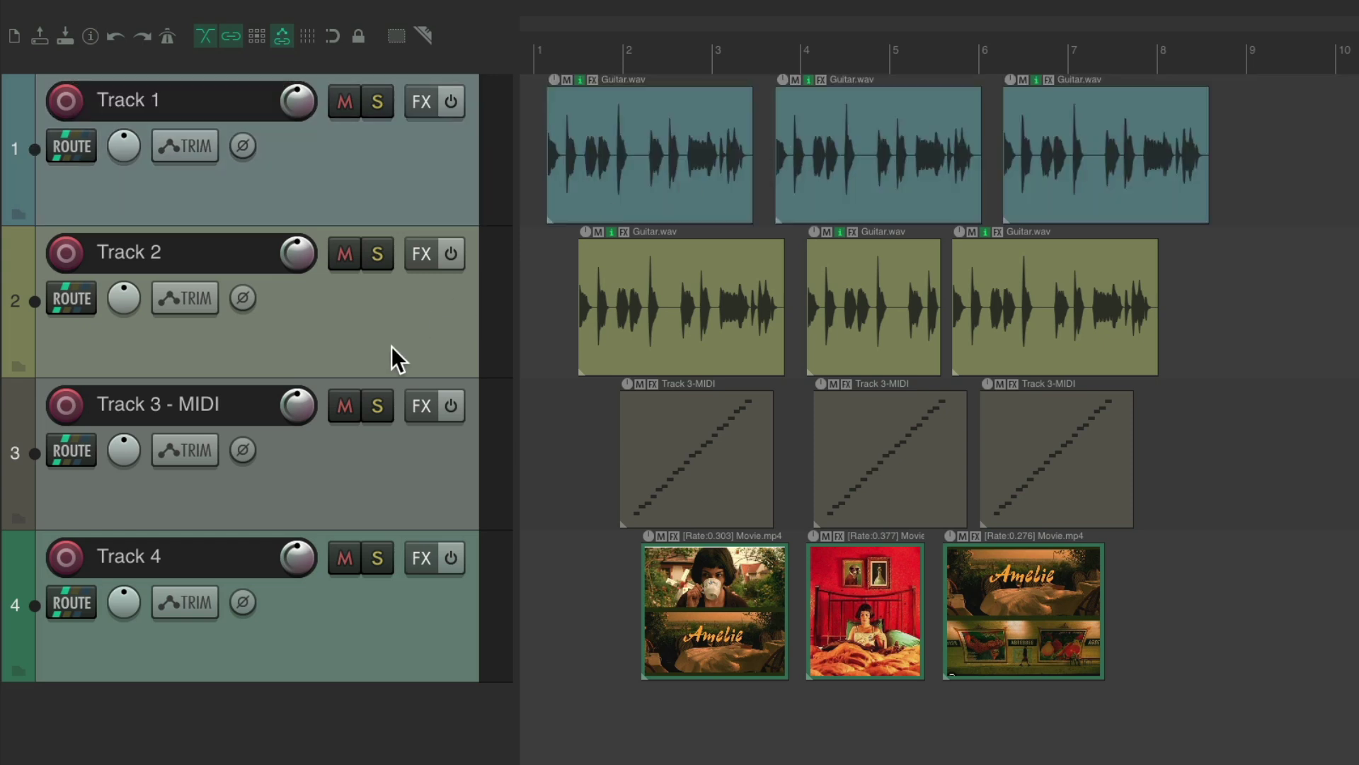
Select Tracks 2, 3 and 4 together with all their media items, one track at a time, ending on Track 2.
double_click(398, 316)
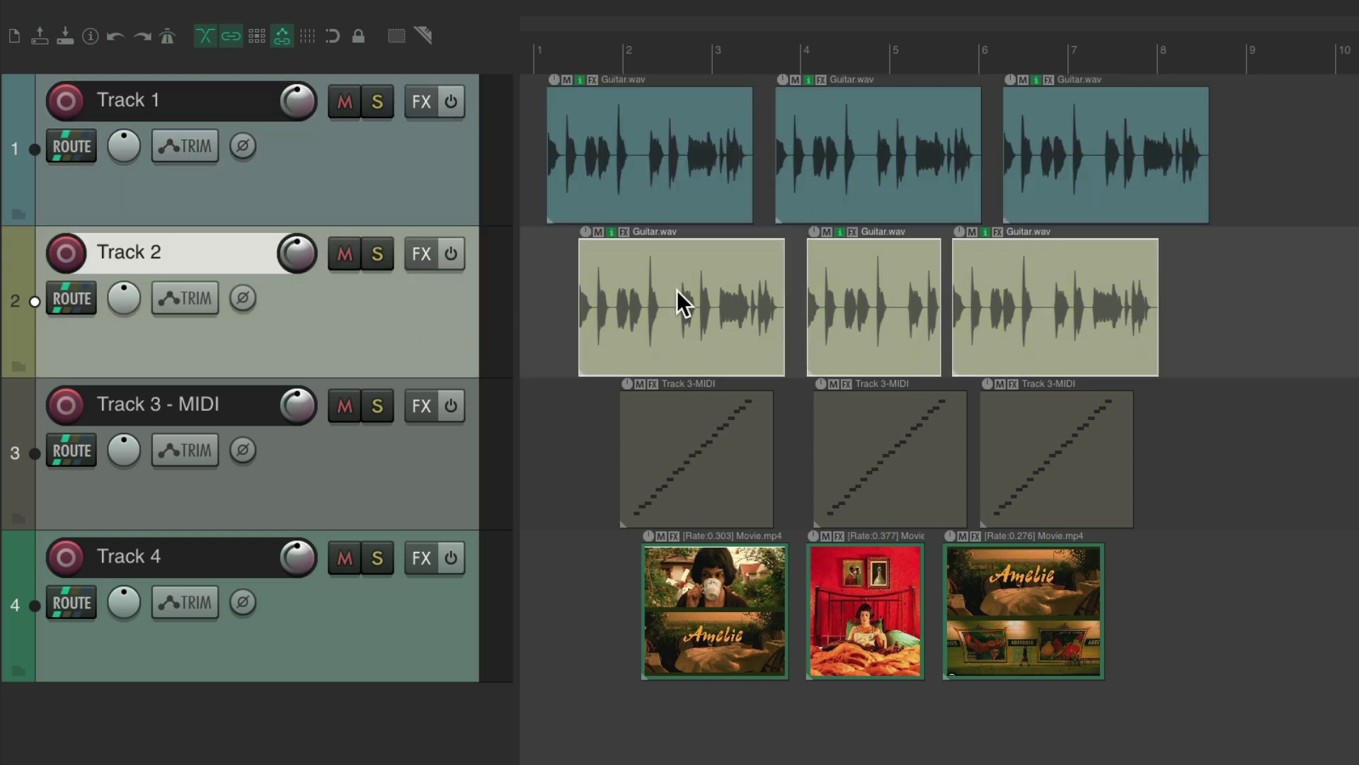
double_click(397, 461)
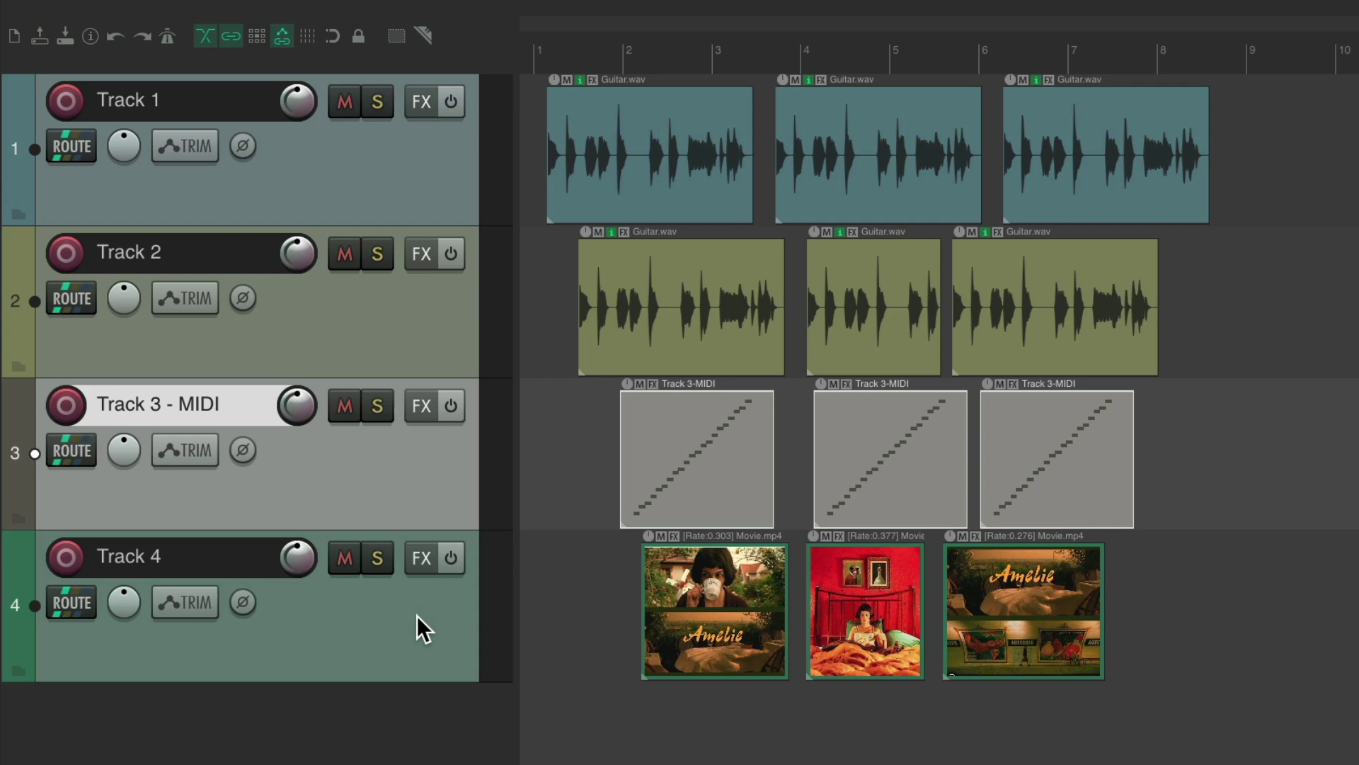
double_click(418, 615)
double_click(389, 458)
double_click(392, 345)
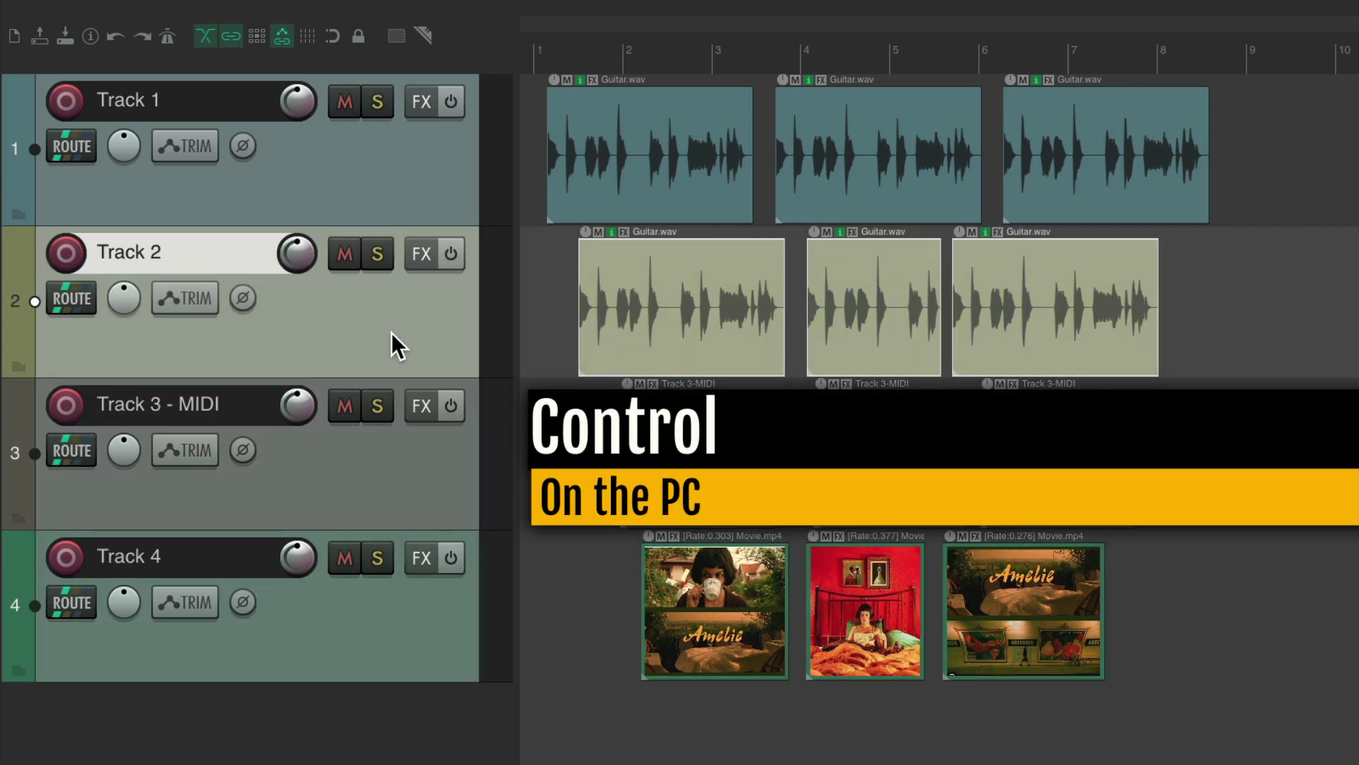
Add Tracks 1, 3 and 4 with all their media items to the selection.
ctrl+click(407, 170)
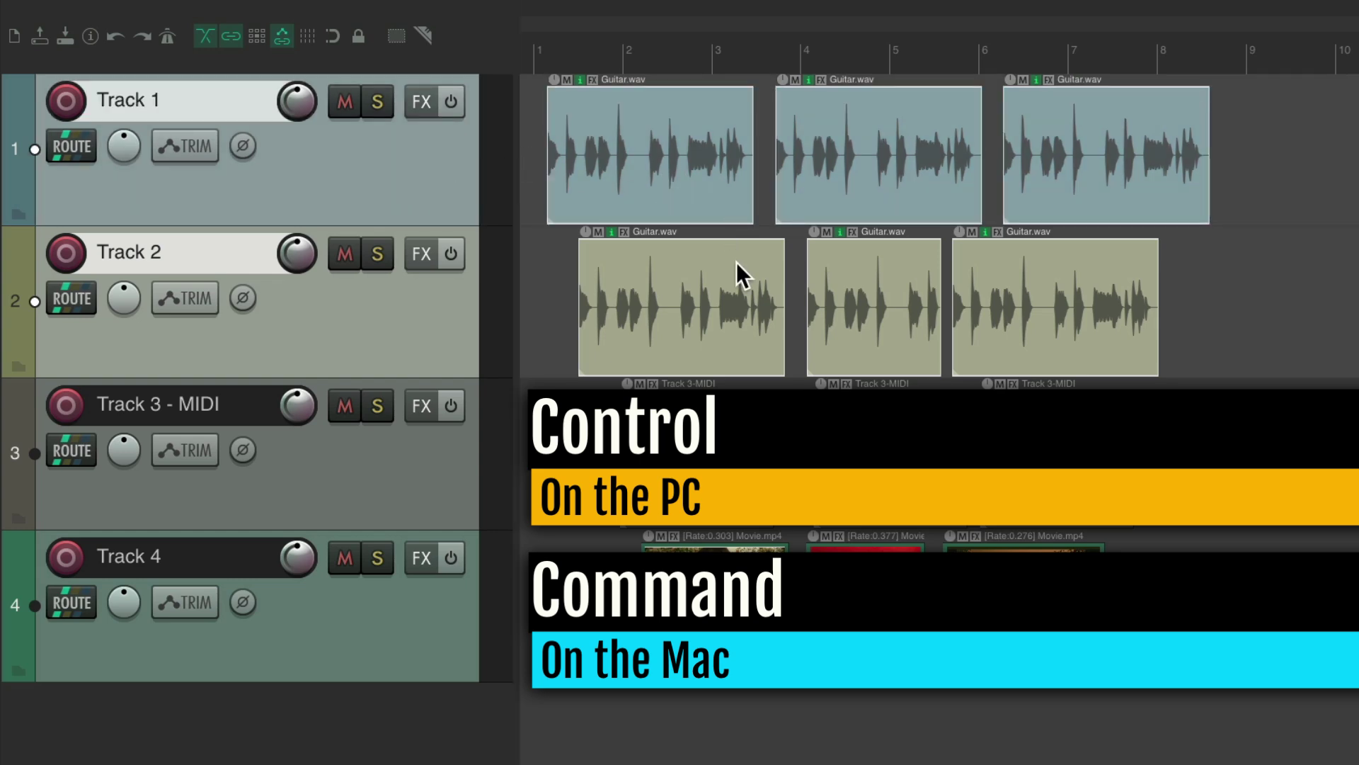
ctrl+click(405, 477)
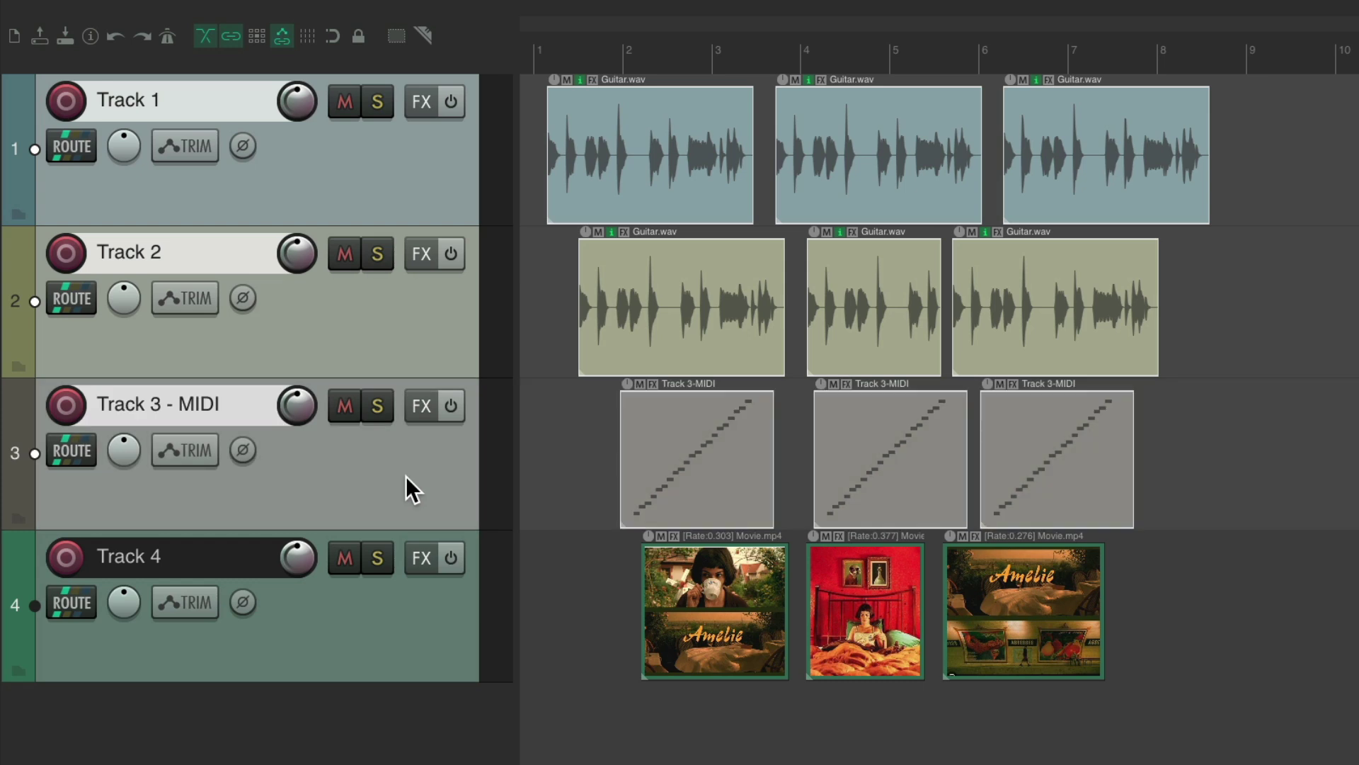
ctrl+click(409, 609)
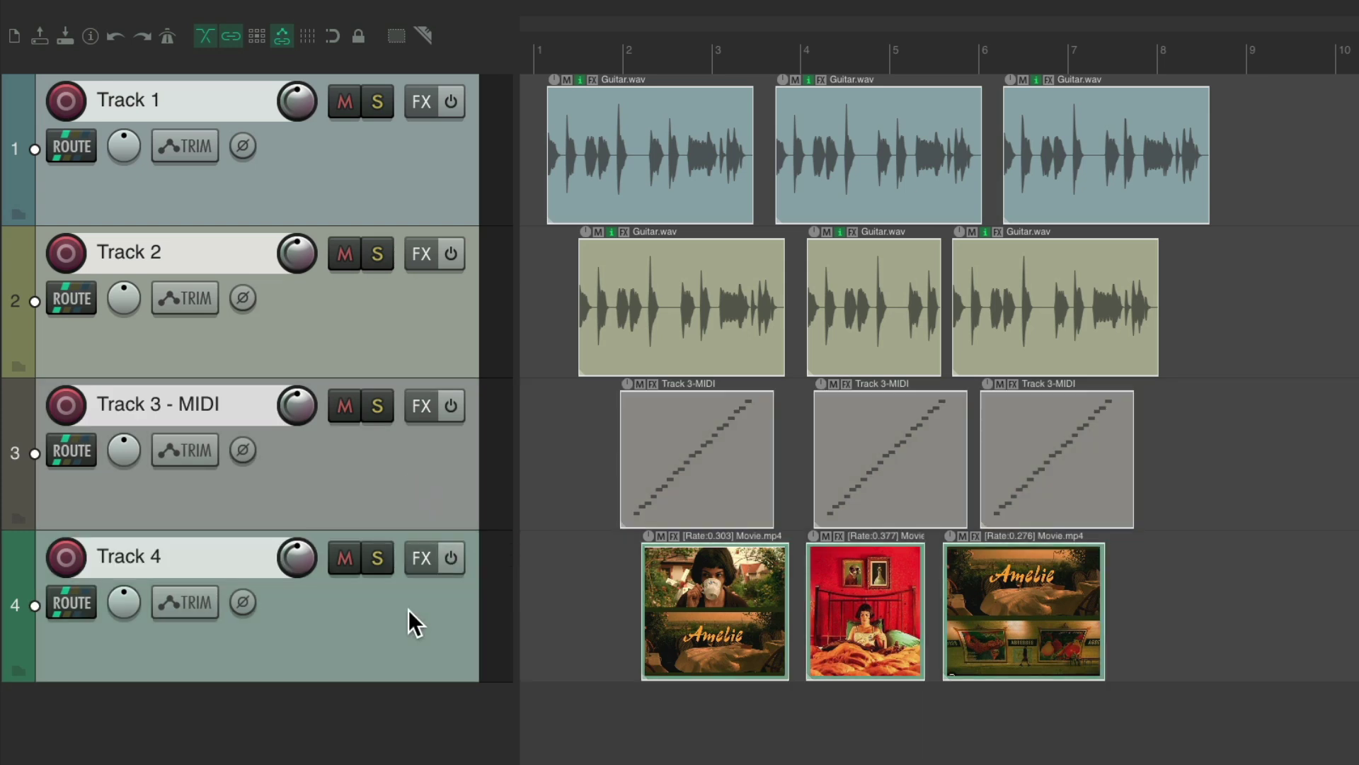
Remove Tracks 3, 2, 1 and 4 and their media items from the selection, one track at a time.
ctrl+click(409, 474)
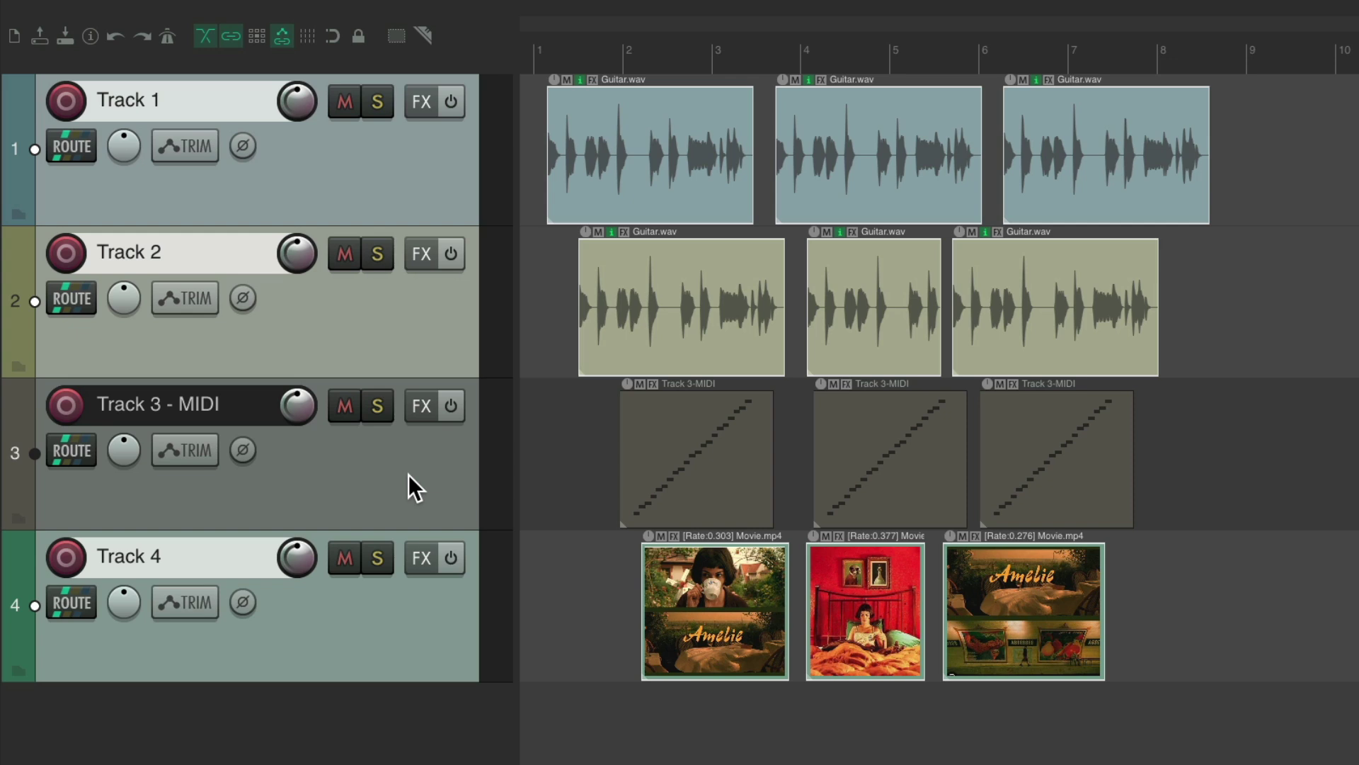
ctrl+click(400, 304)
ctrl+click(401, 177)
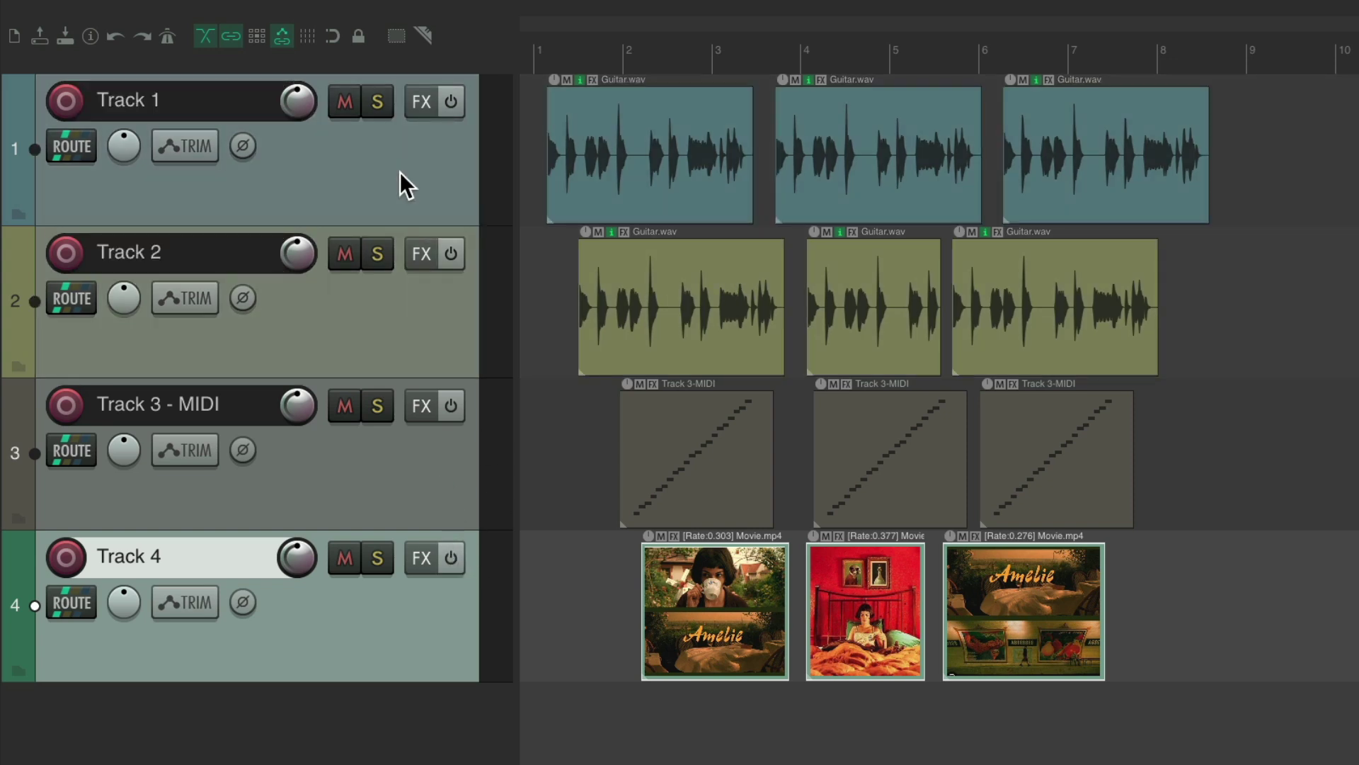
ctrl+click(439, 612)
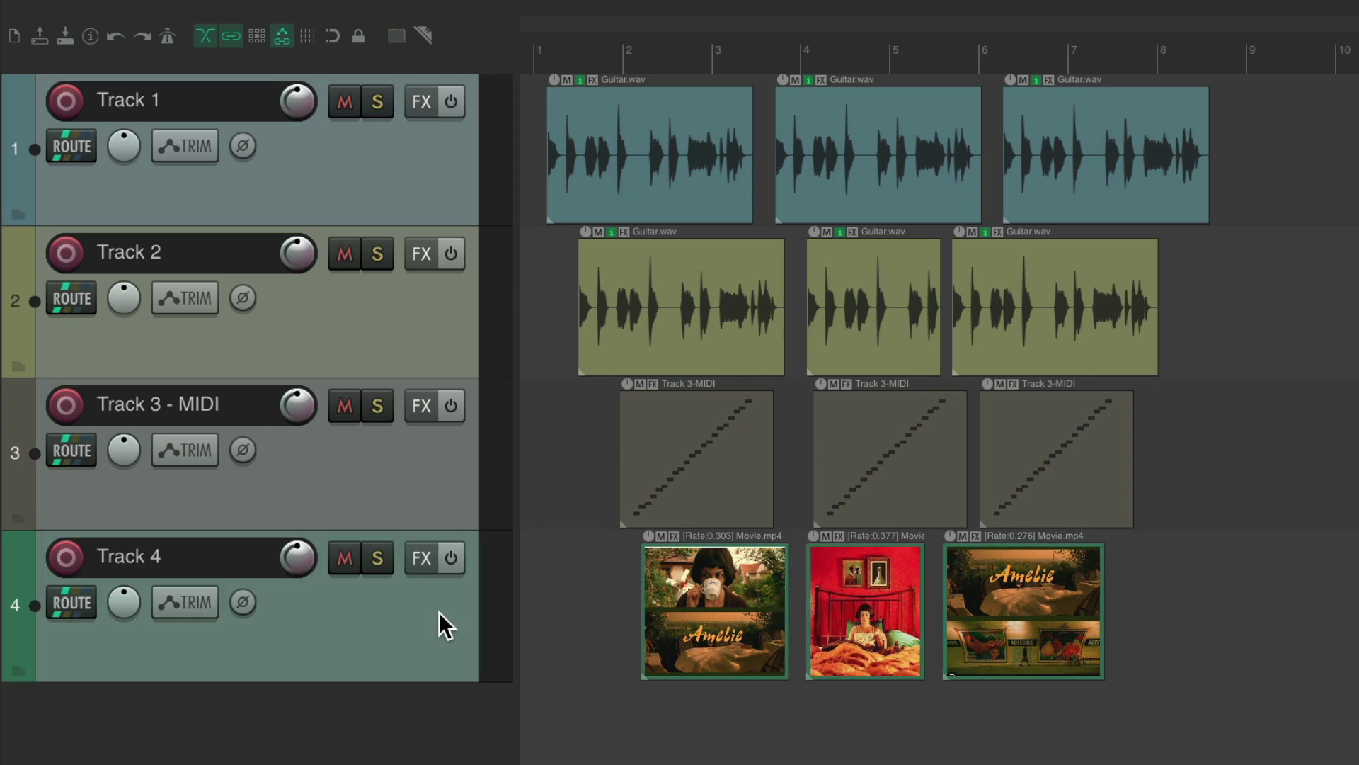
Select all items on Track 1 except the first, delete the selected items, and undo the deletion.
click(411, 167)
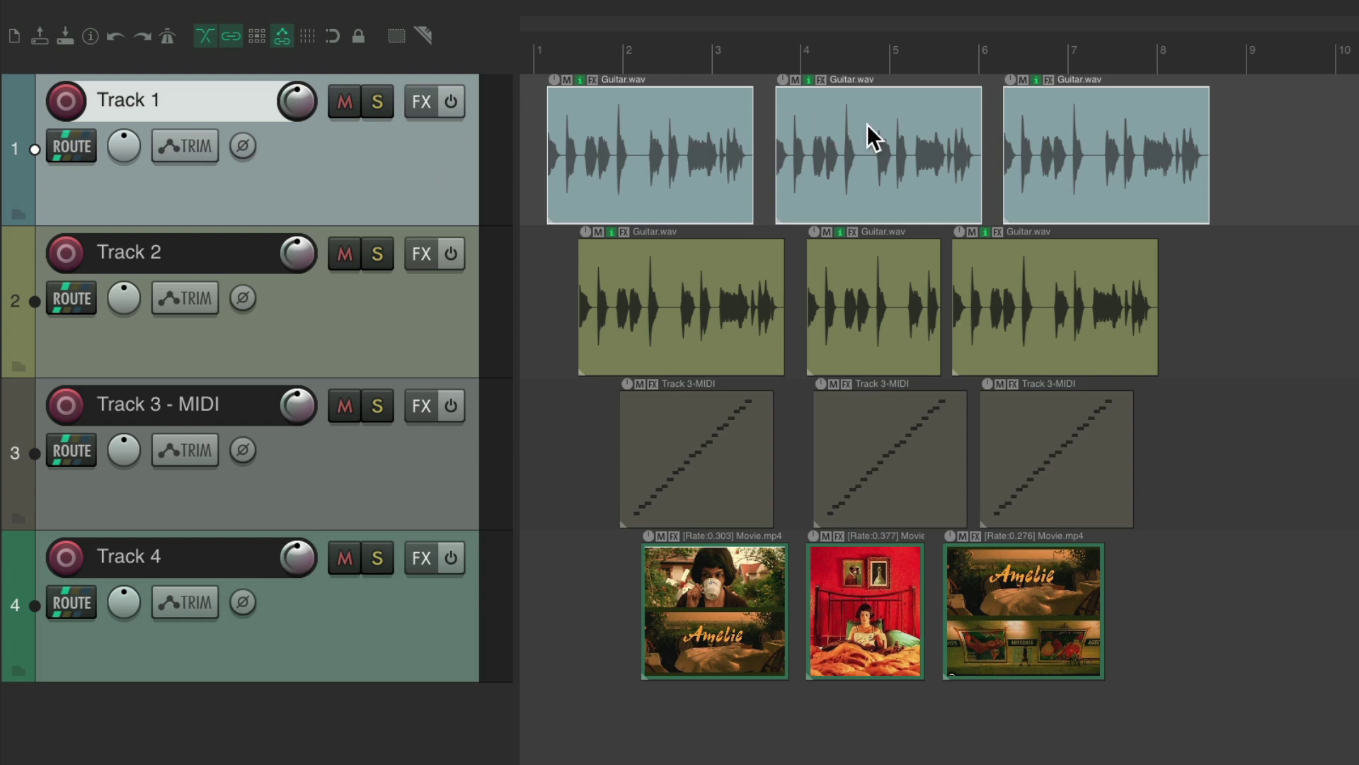
click(656, 126)
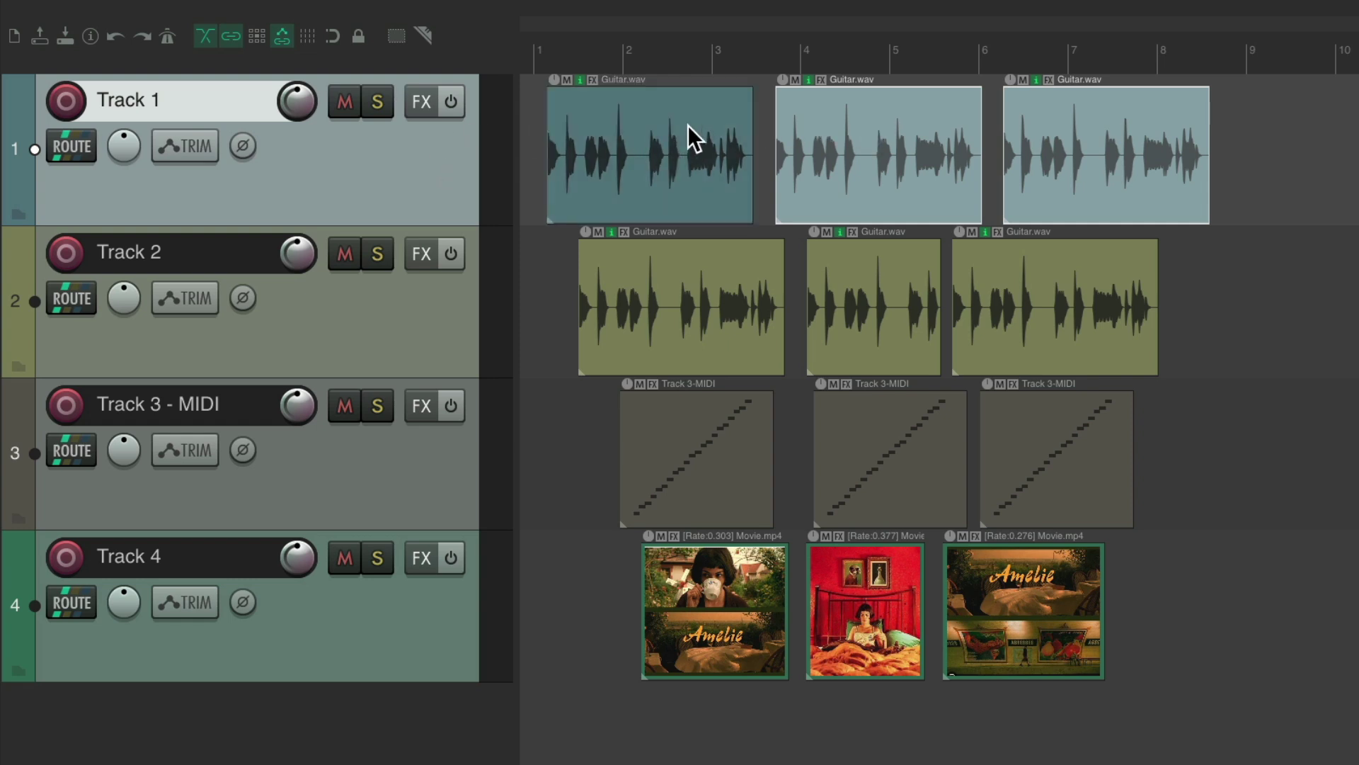
key(Delete)
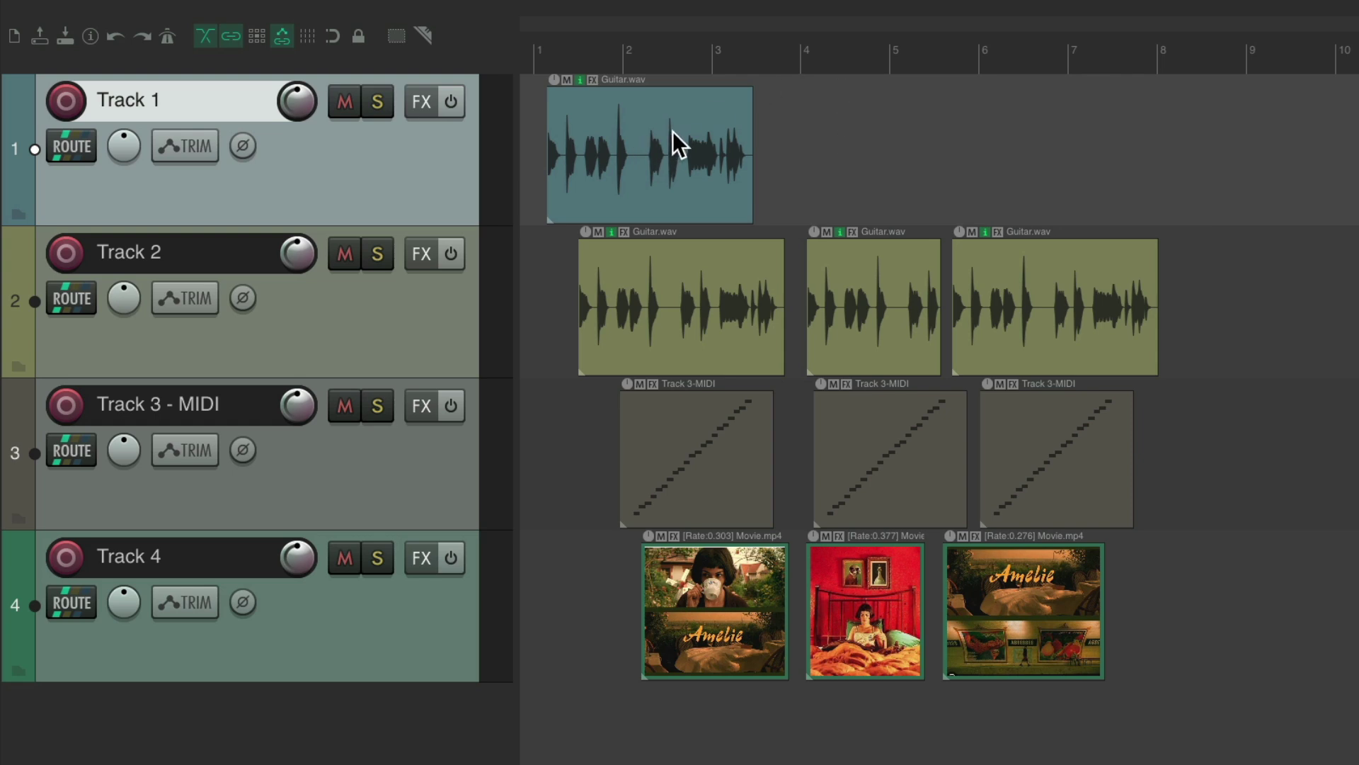
key(ctrl+z)
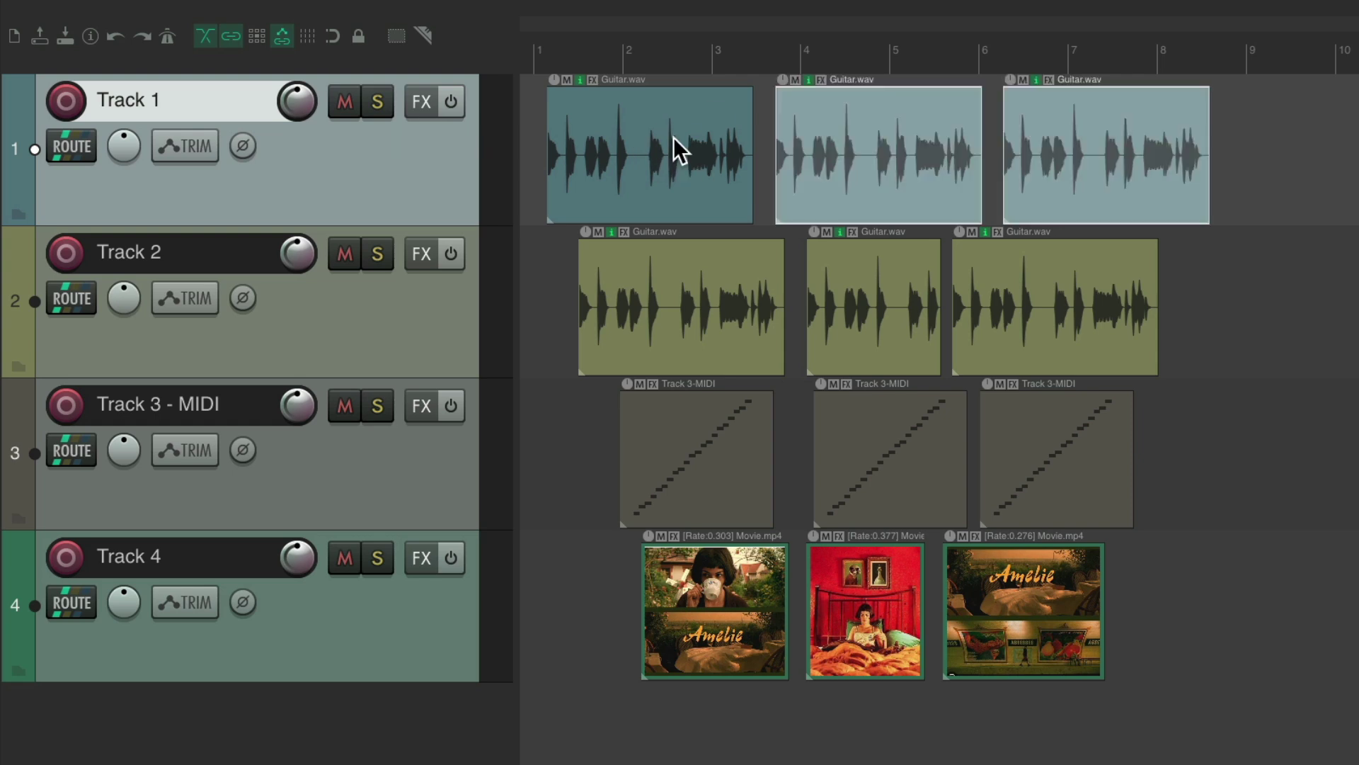
Select Track 2 with all its media items, then deselect its middle and first items.
click(401, 309)
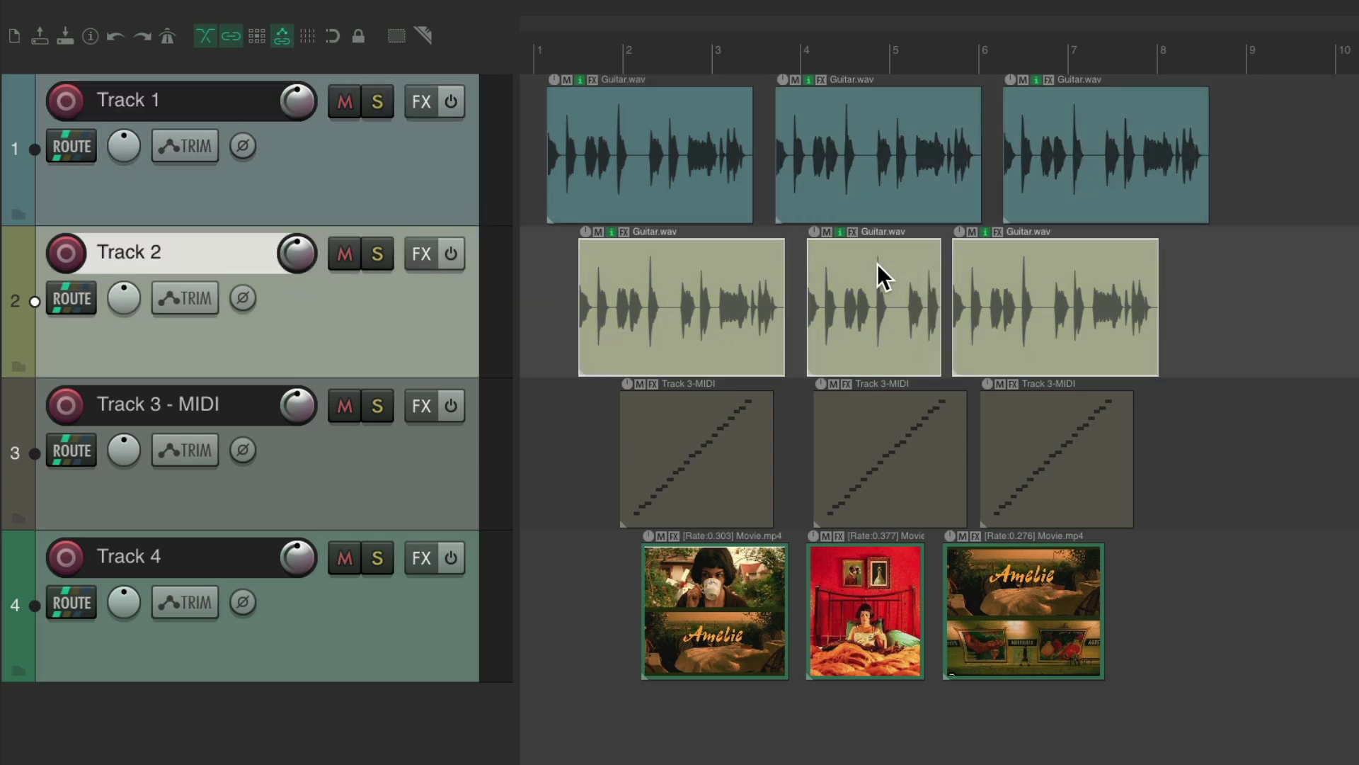
click(876, 266)
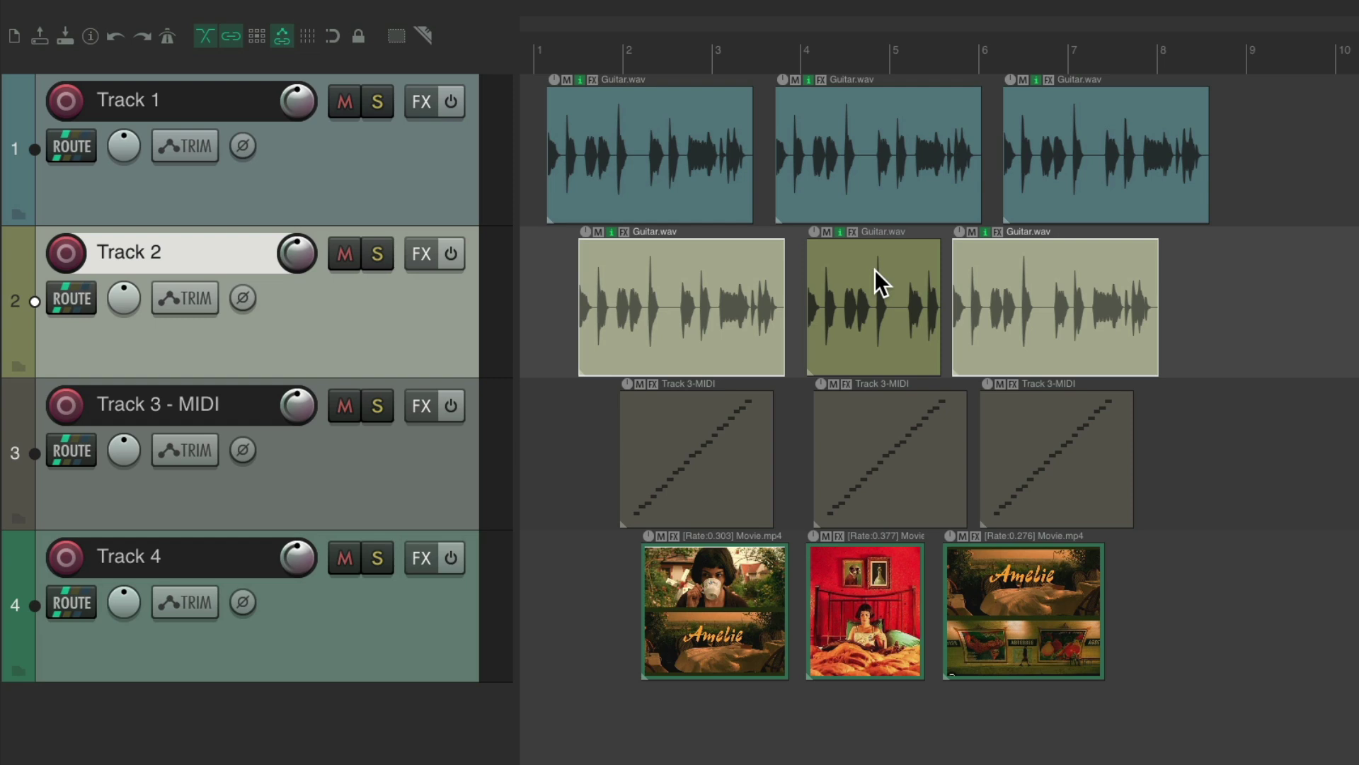
click(668, 295)
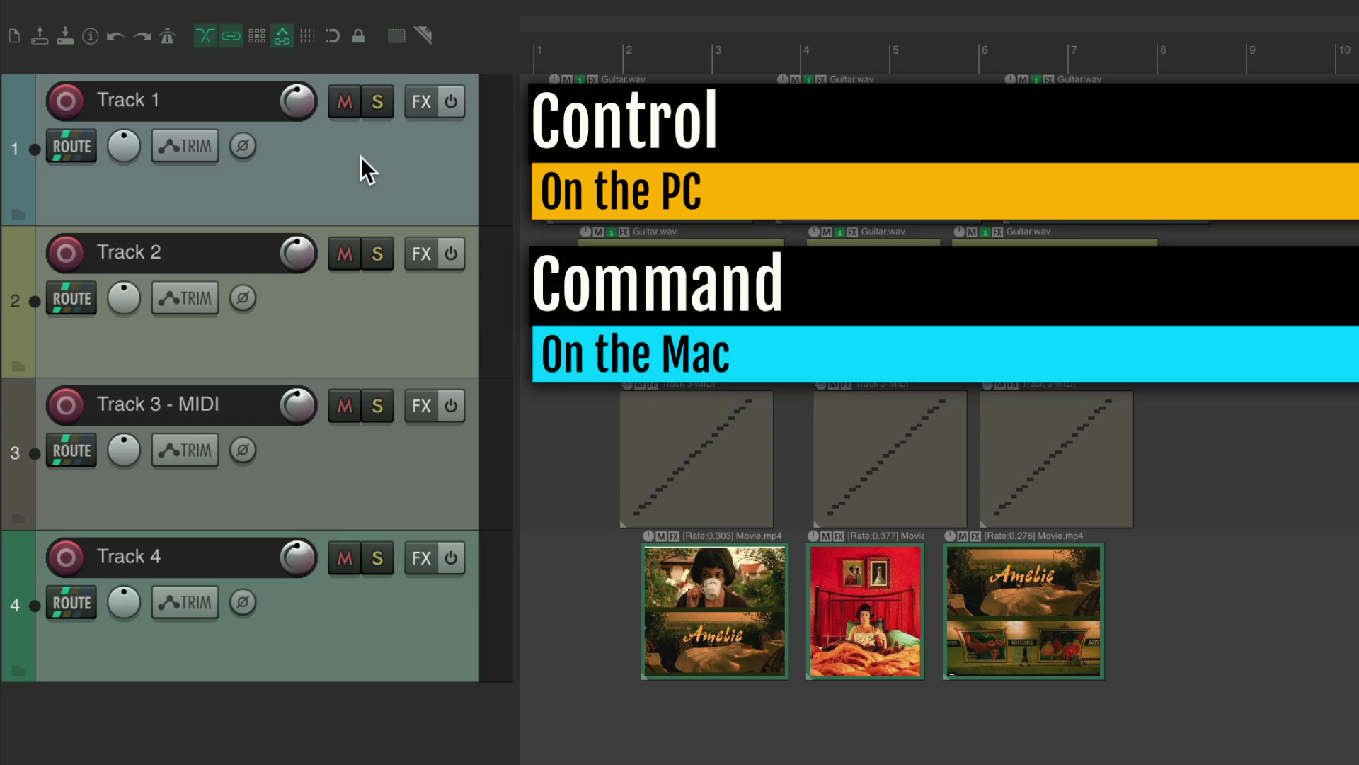
Select Track 1 together with all its media items, then deselect the track and its items.
click(389, 155)
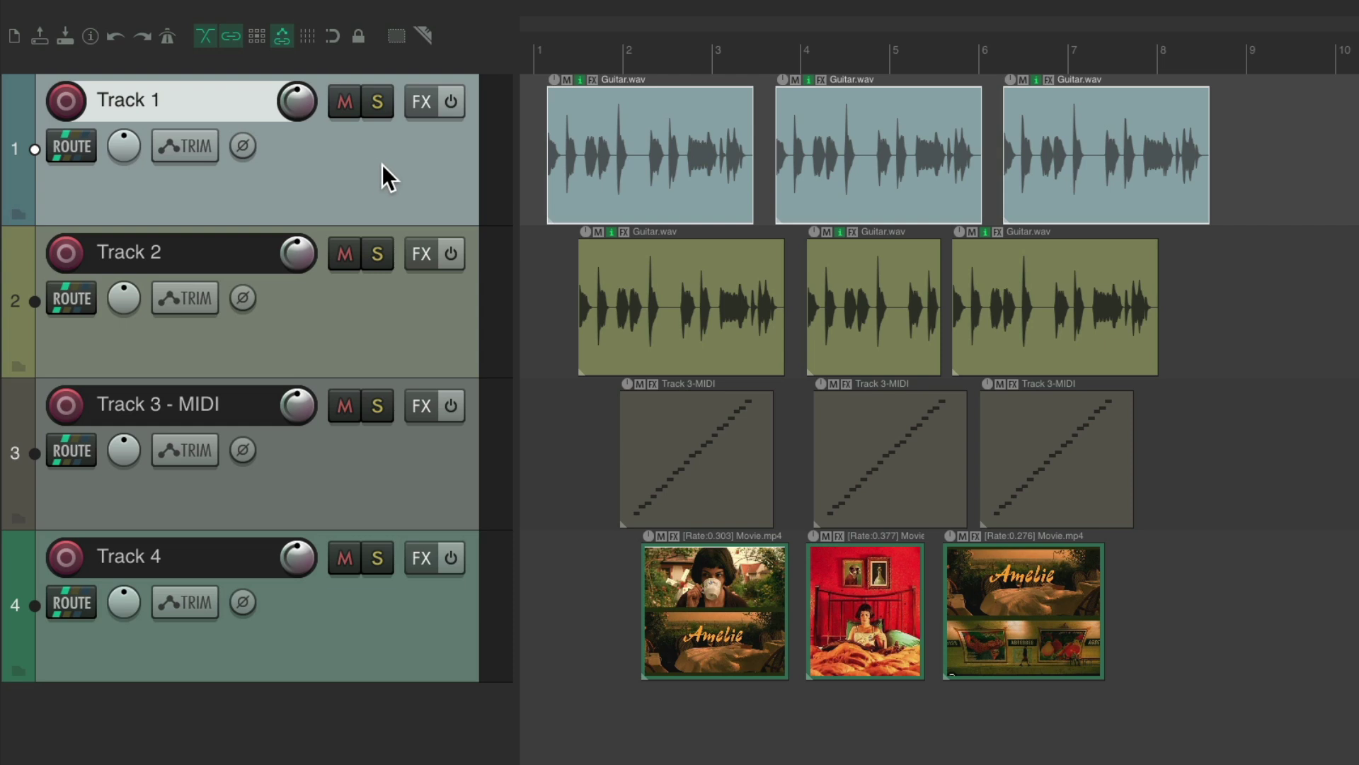
ctrl+click(381, 164)
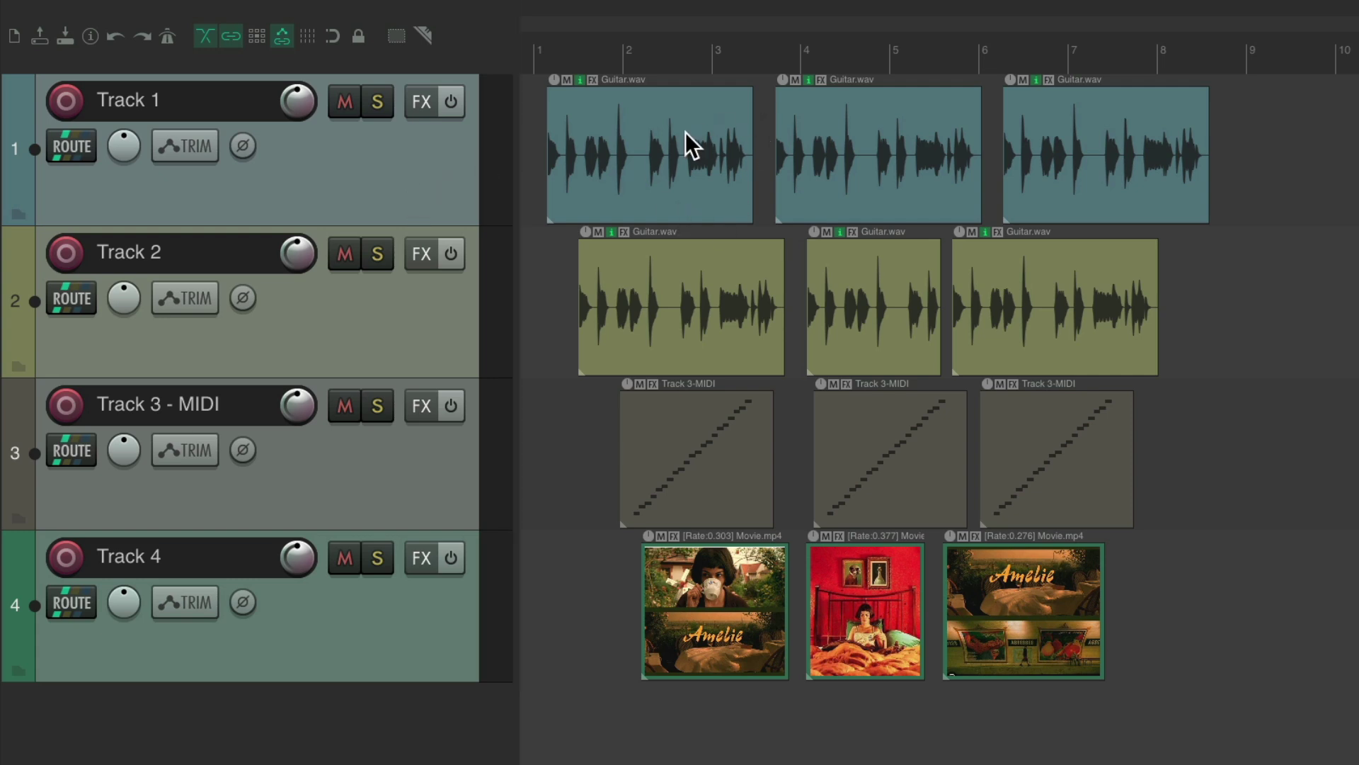
Select the three media items on Track 1 one at a time, then deselect the last one.
click(655, 124)
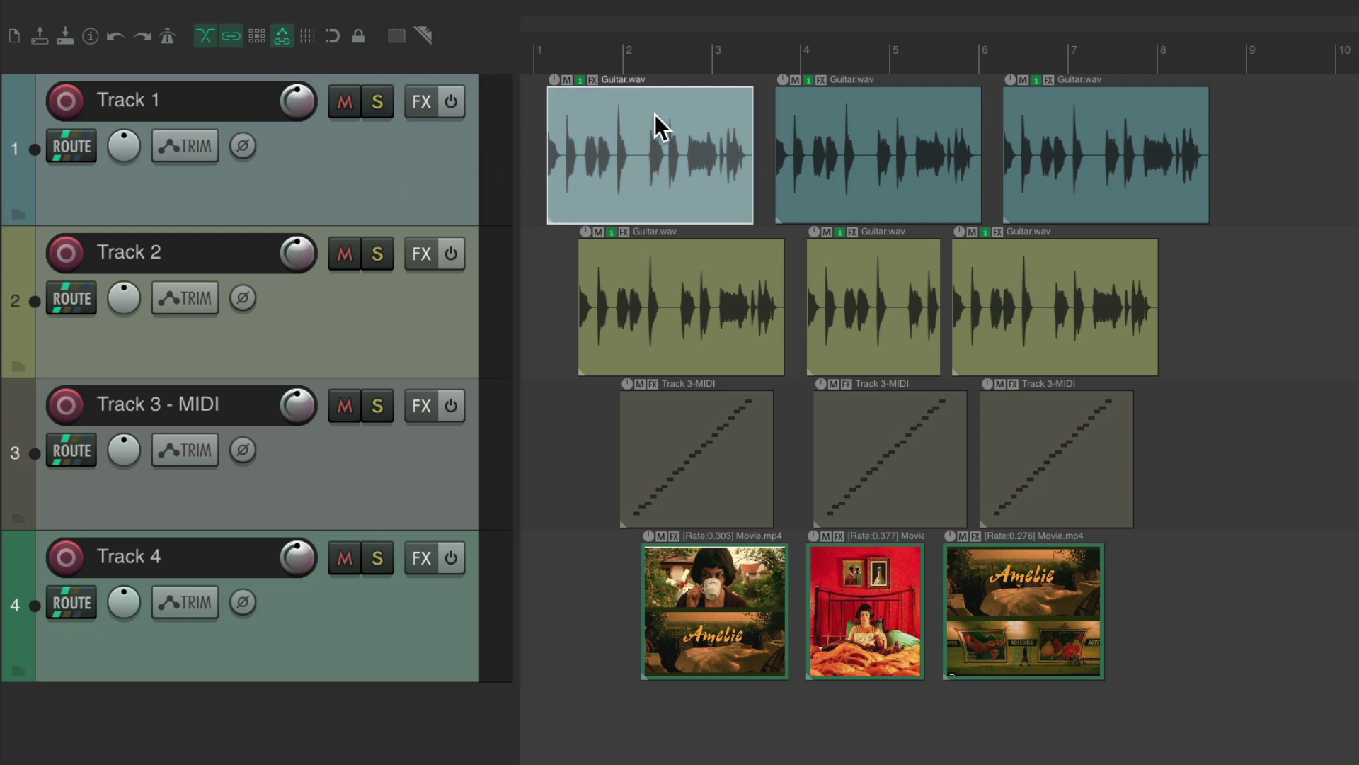
click(832, 101)
click(1069, 105)
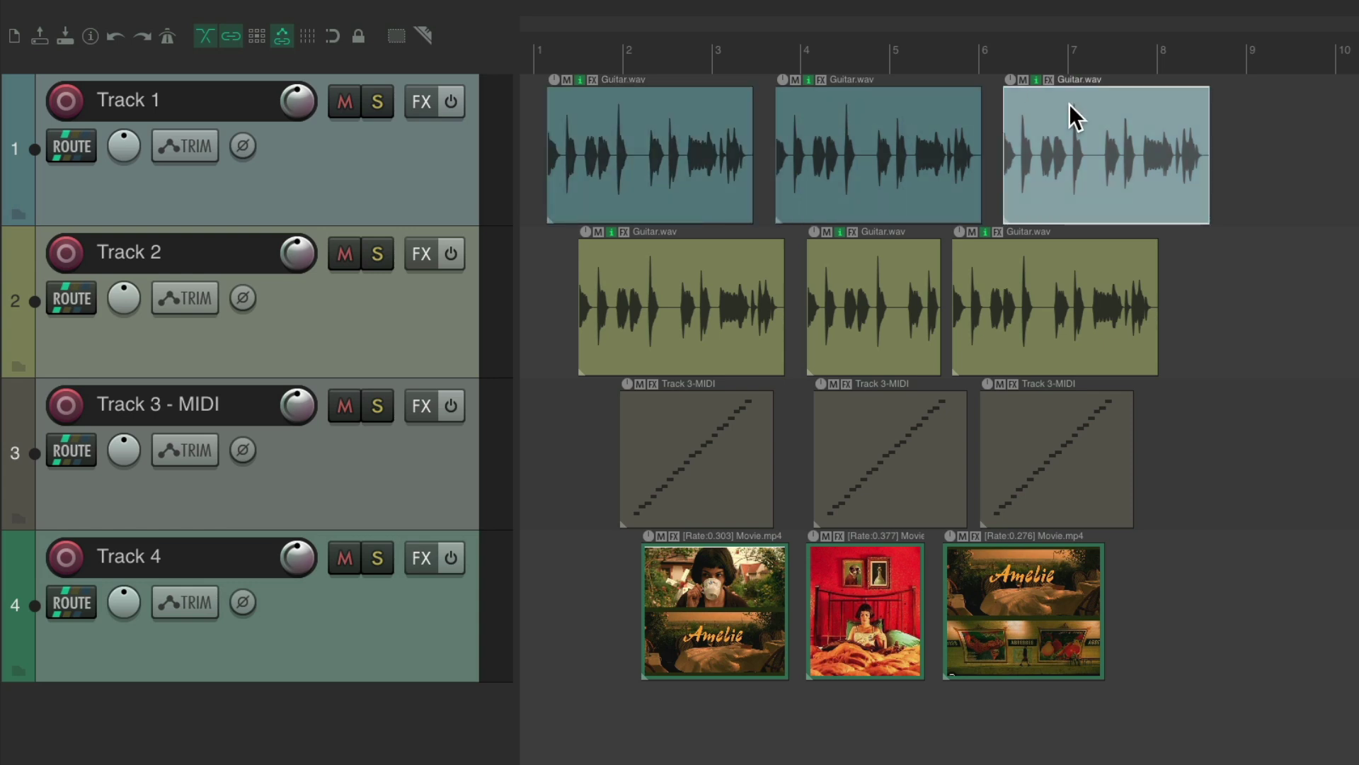
ctrl+click(1068, 104)
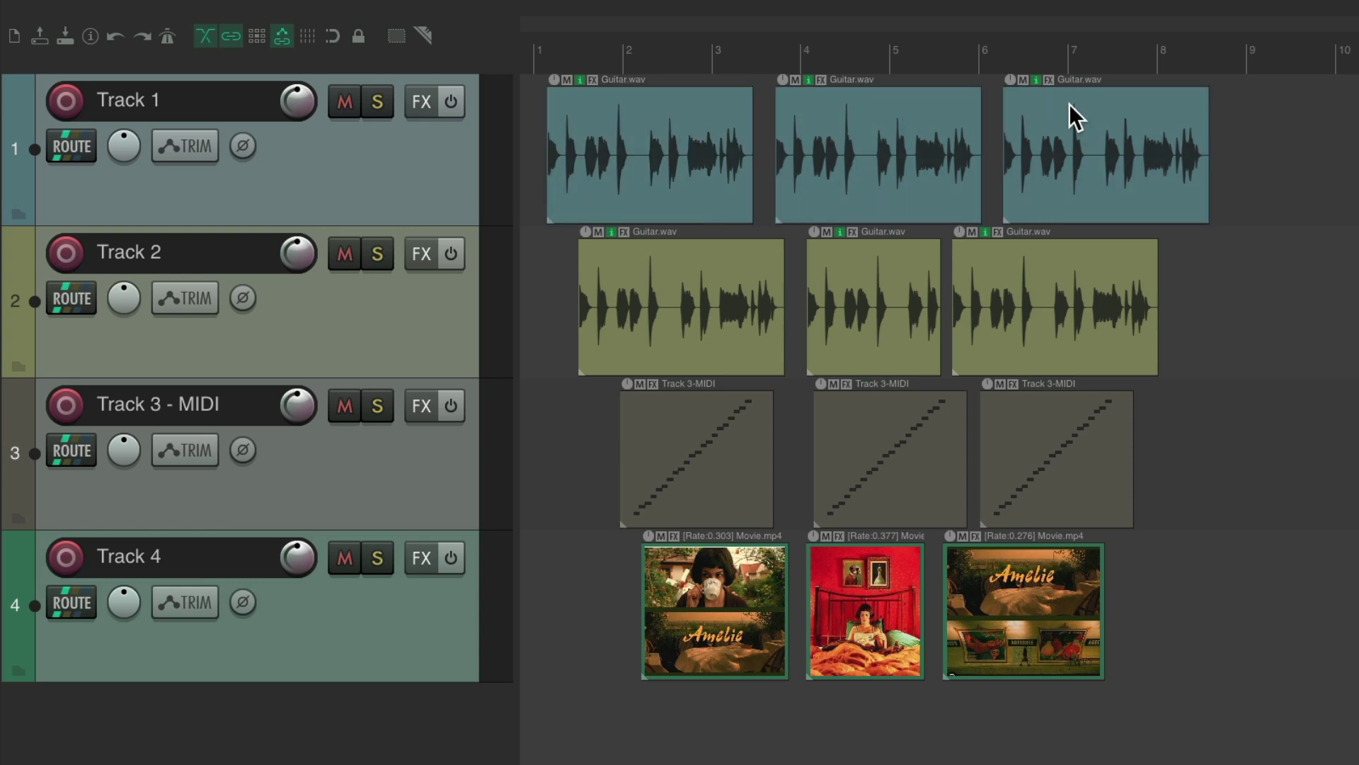
Select the range of items across Track 1, extend it to the last item on Track 4, then clear the selection.
click(680, 138)
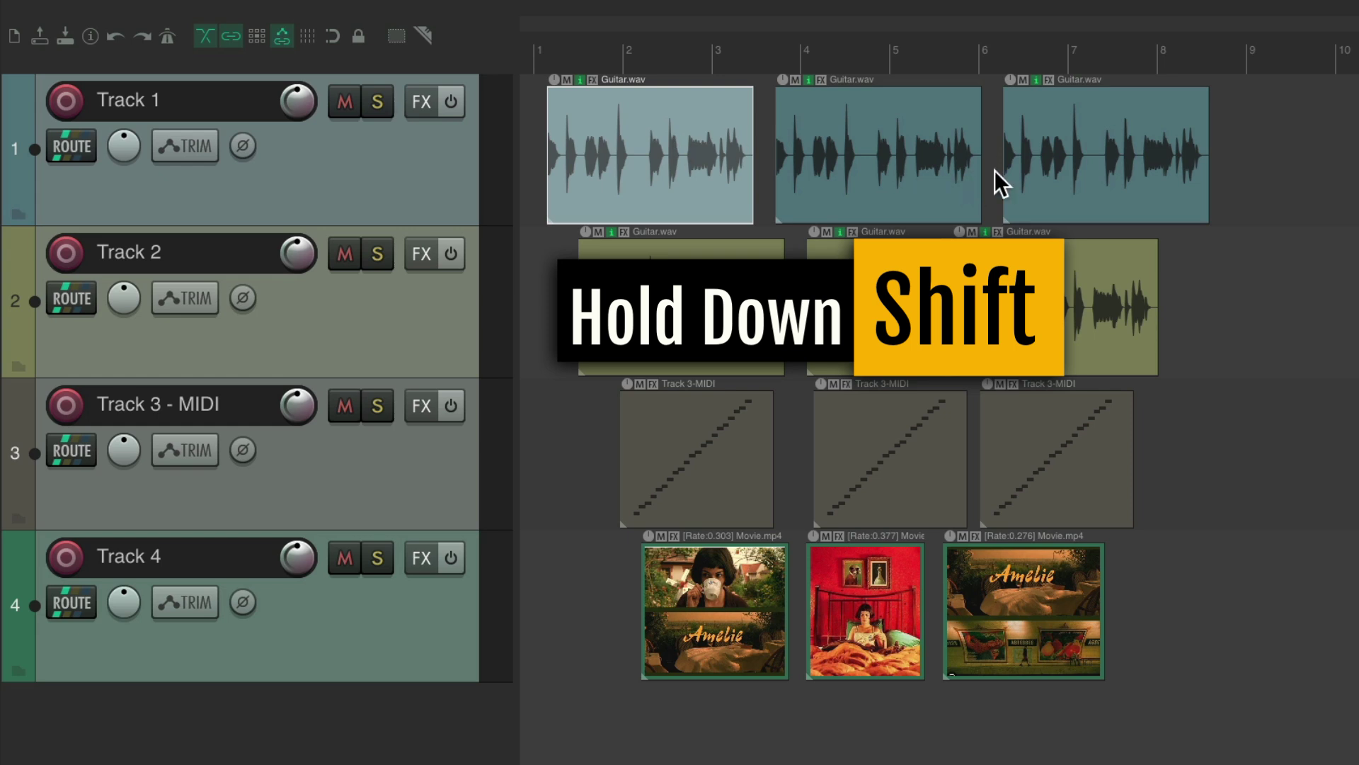
shift+click(1060, 138)
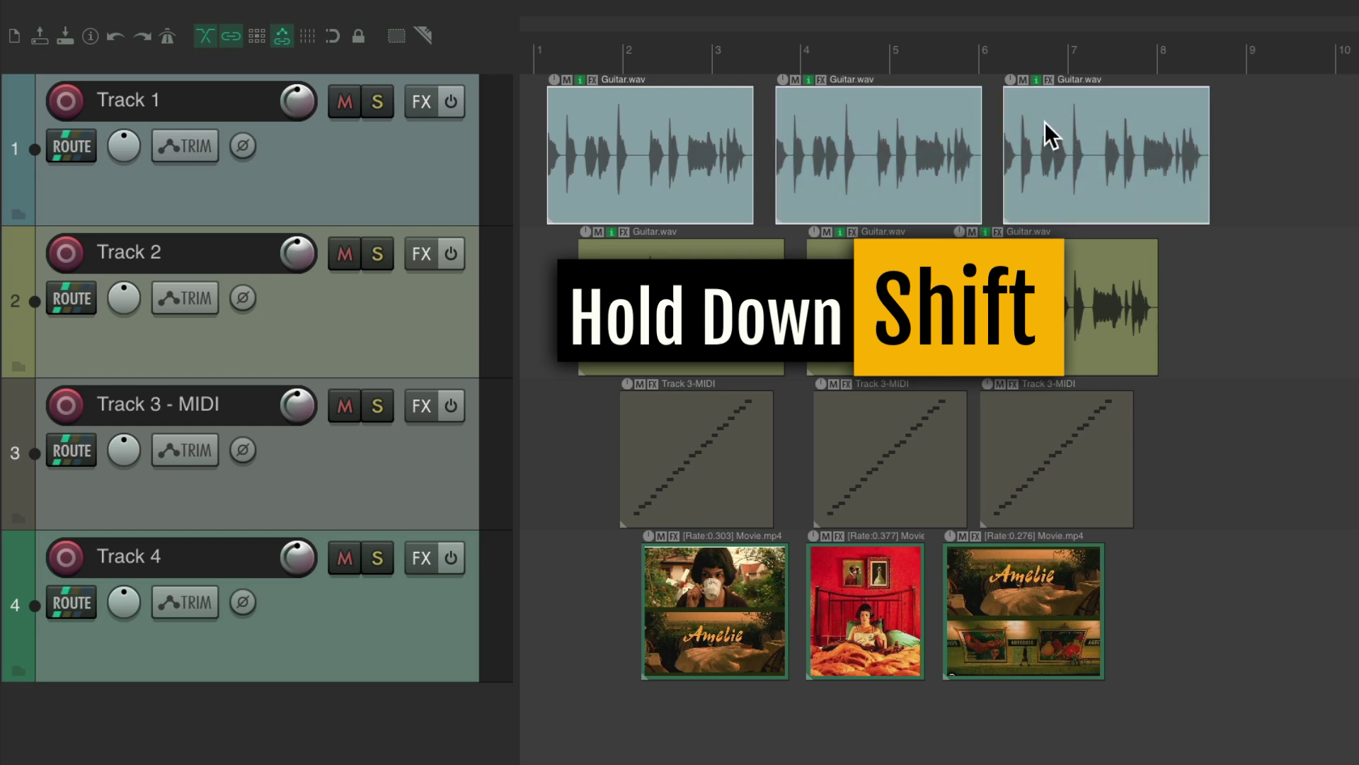
shift+click(1019, 594)
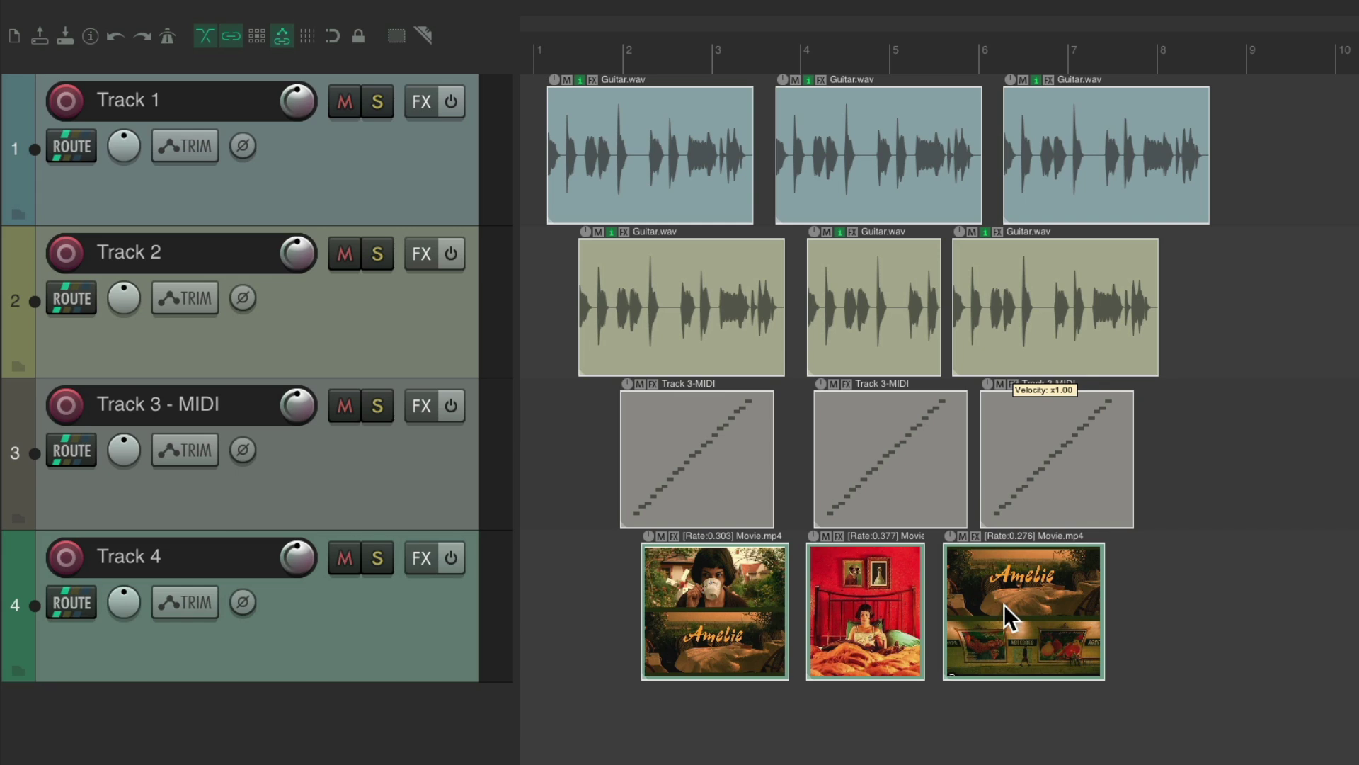
key(Escape)
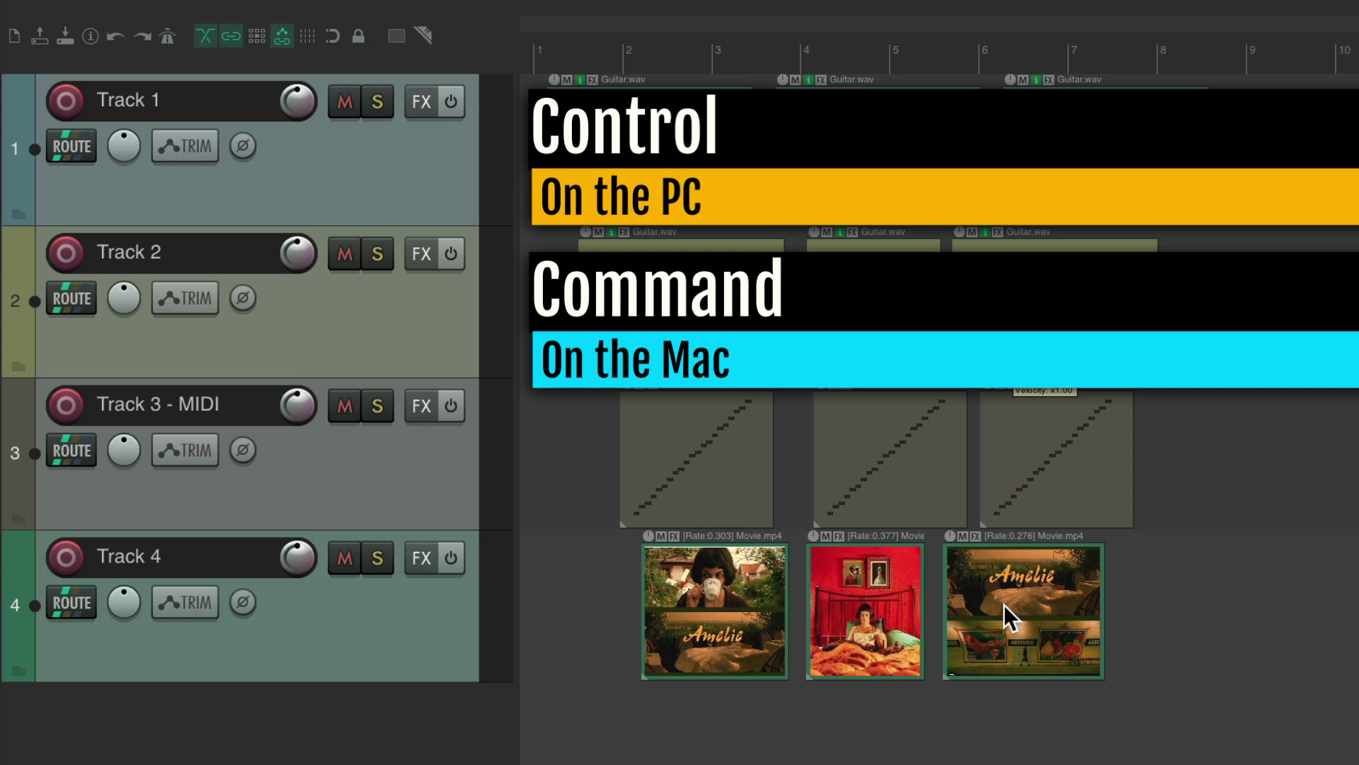
Select together the first and last items on Track 1, the middle items on Tracks 2 and 4, and the last item on Track 3.
click(658, 135)
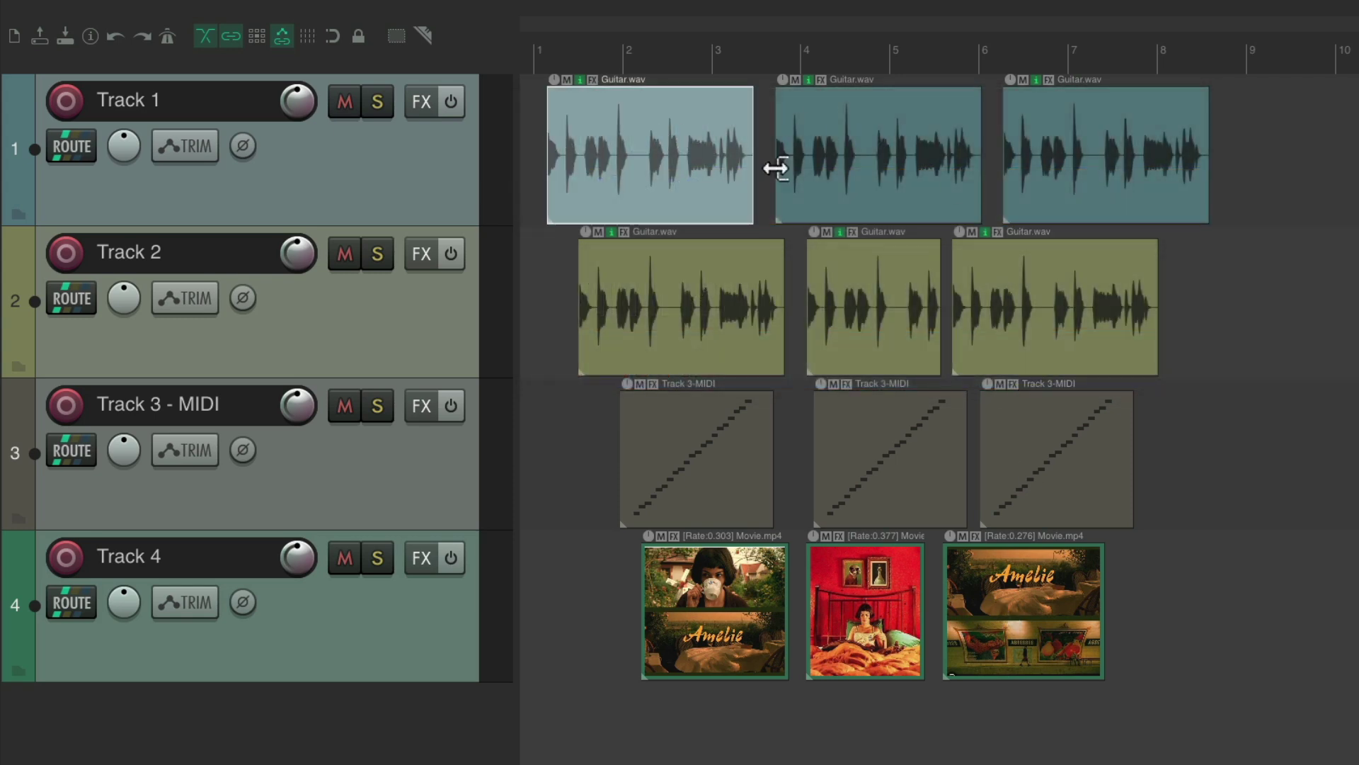
ctrl+click(1071, 139)
ctrl+click(879, 286)
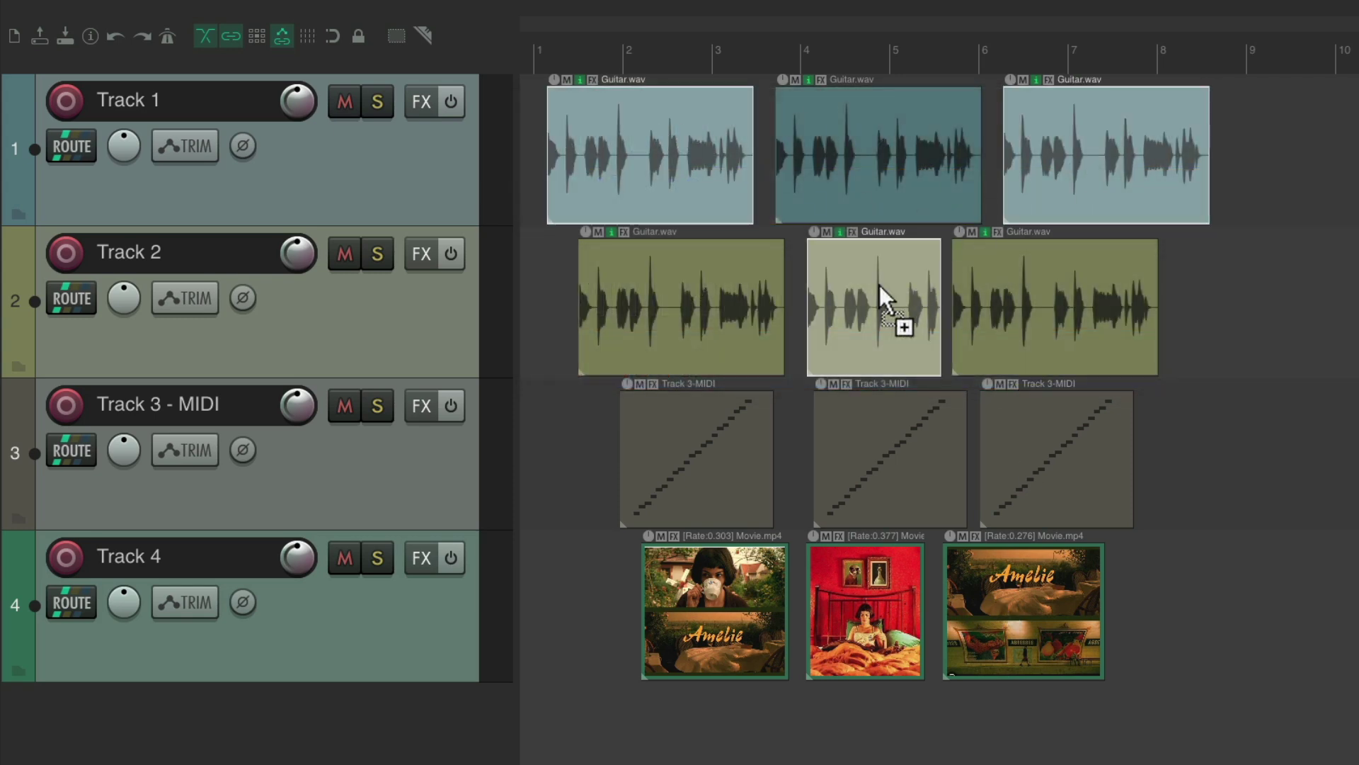
ctrl+click(1035, 417)
ctrl+click(868, 563)
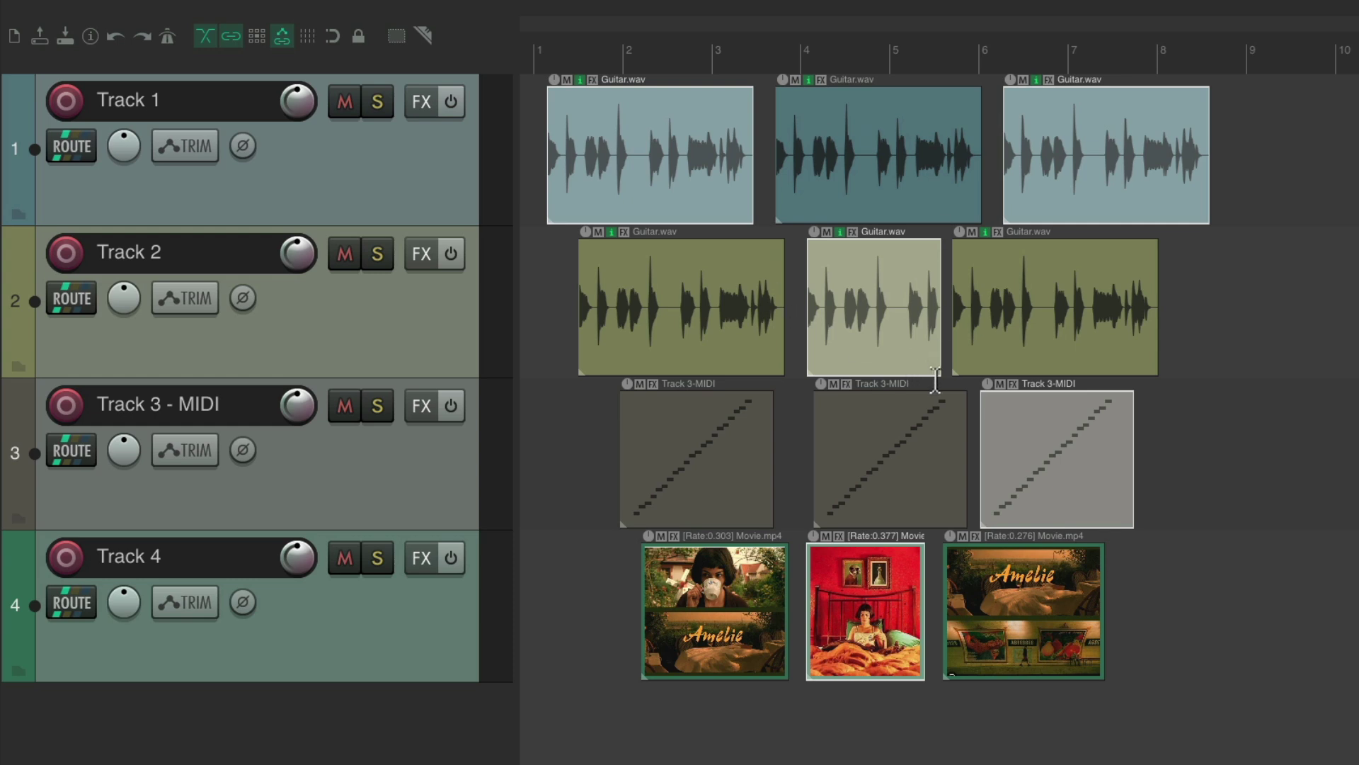
Select all items, exclude the middle Track 3 item and the last items on Tracks 4 and 1, then clear the selection.
key(ctrl+a)
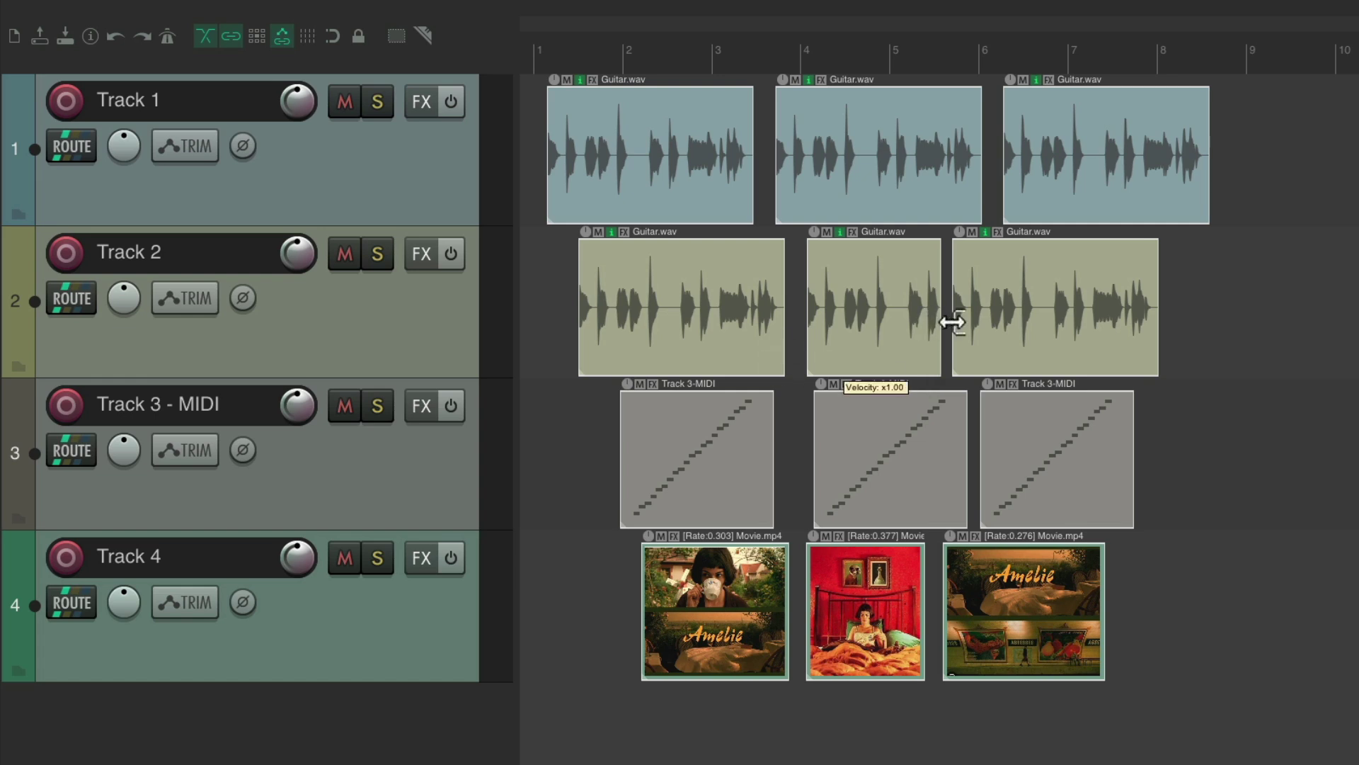
ctrl+click(861, 424)
ctrl+click(1008, 558)
ctrl+click(1051, 127)
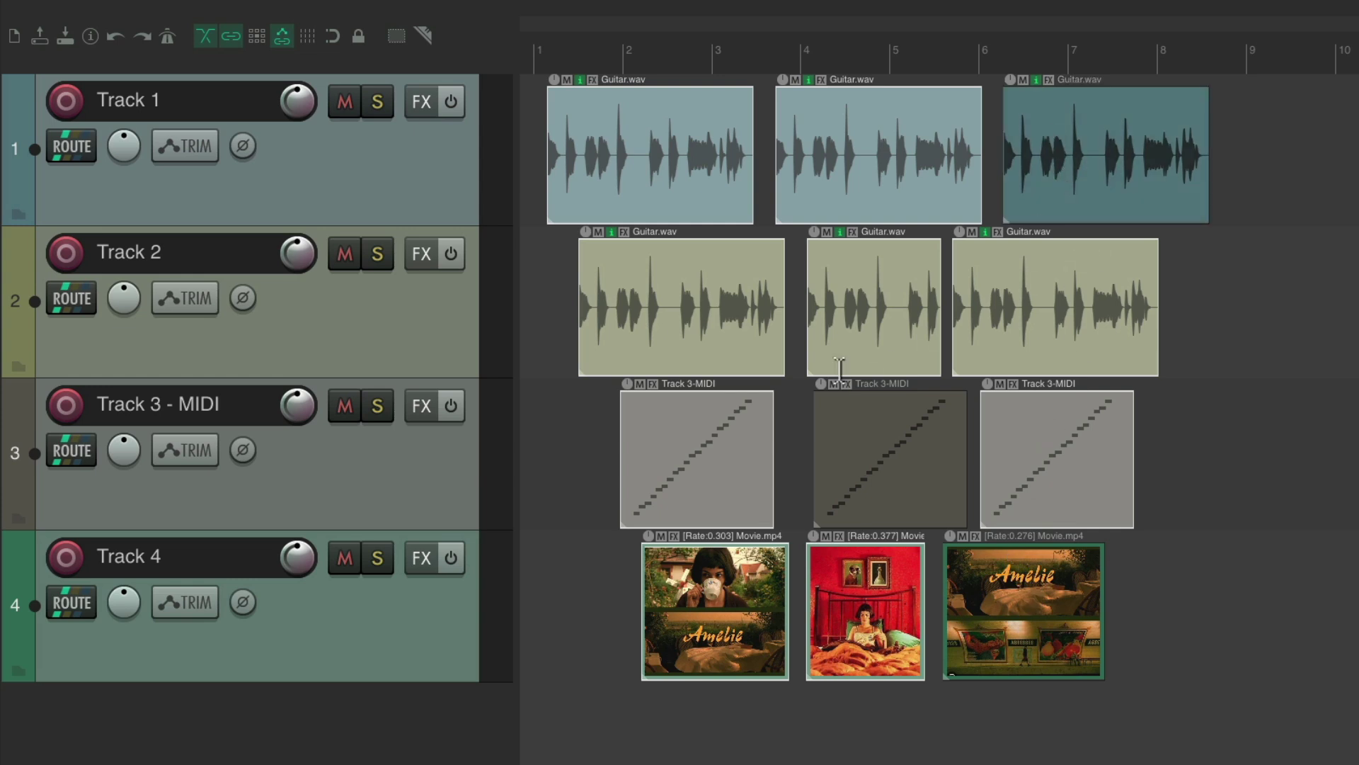
drag(821, 147, 795, 167)
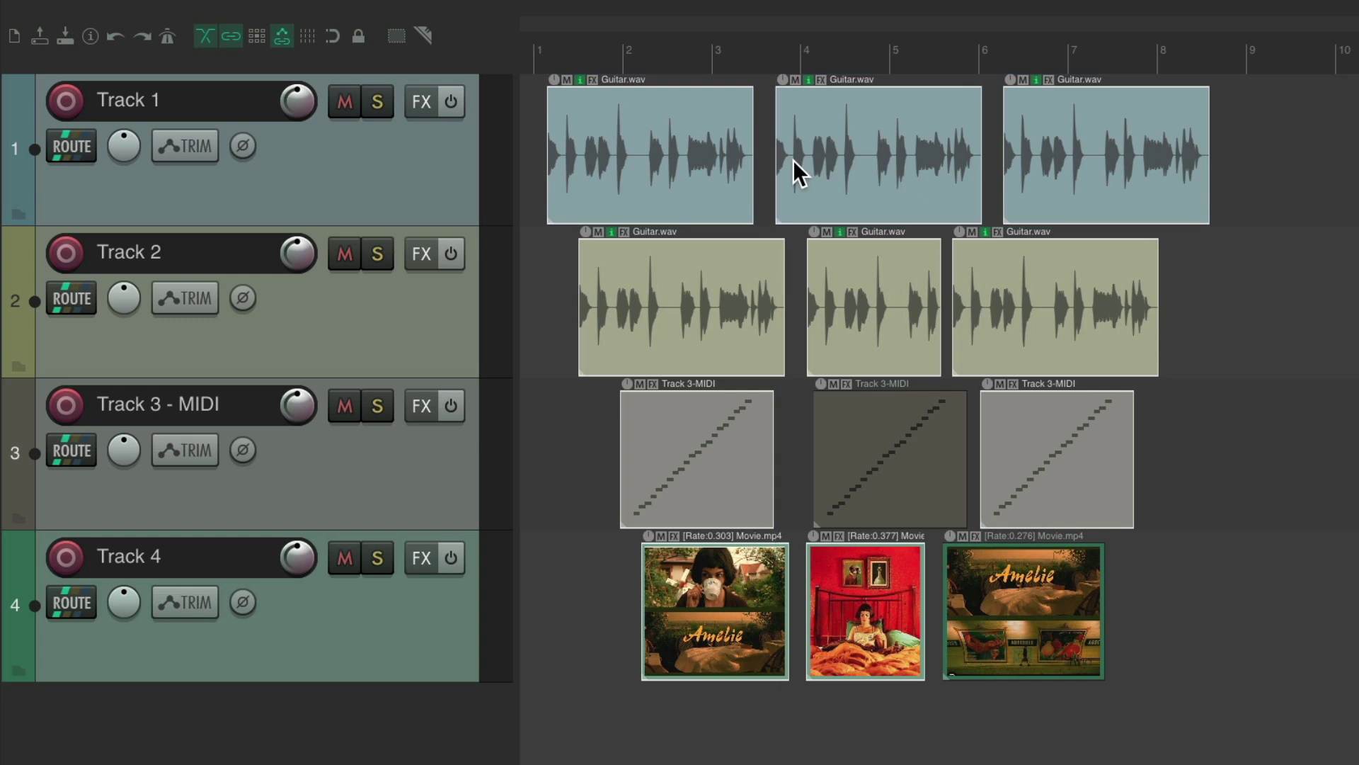
key(Escape)
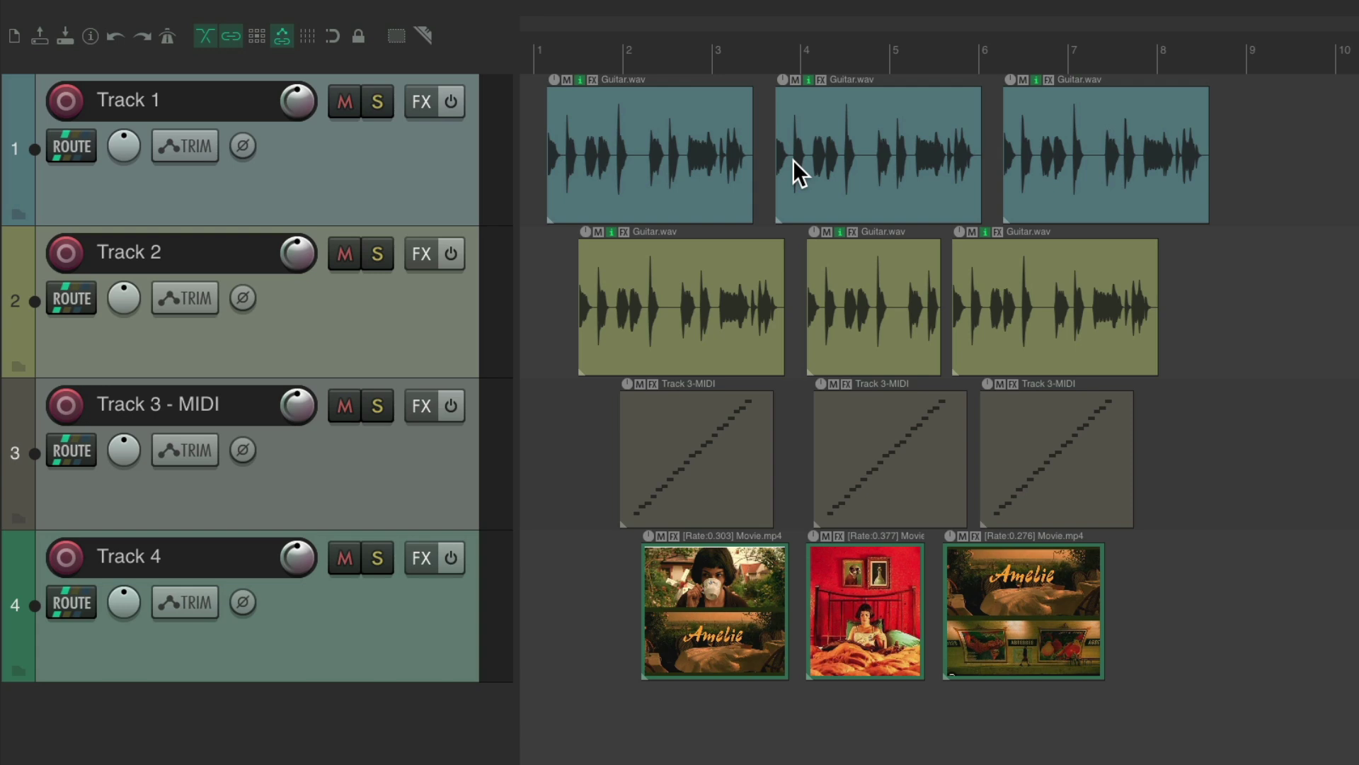
Marquee-select all items on Tracks 1 and 2, then the first two items on Tracks 1–3, then the middle items on all four tracks.
drag(641, 122, 1026, 307)
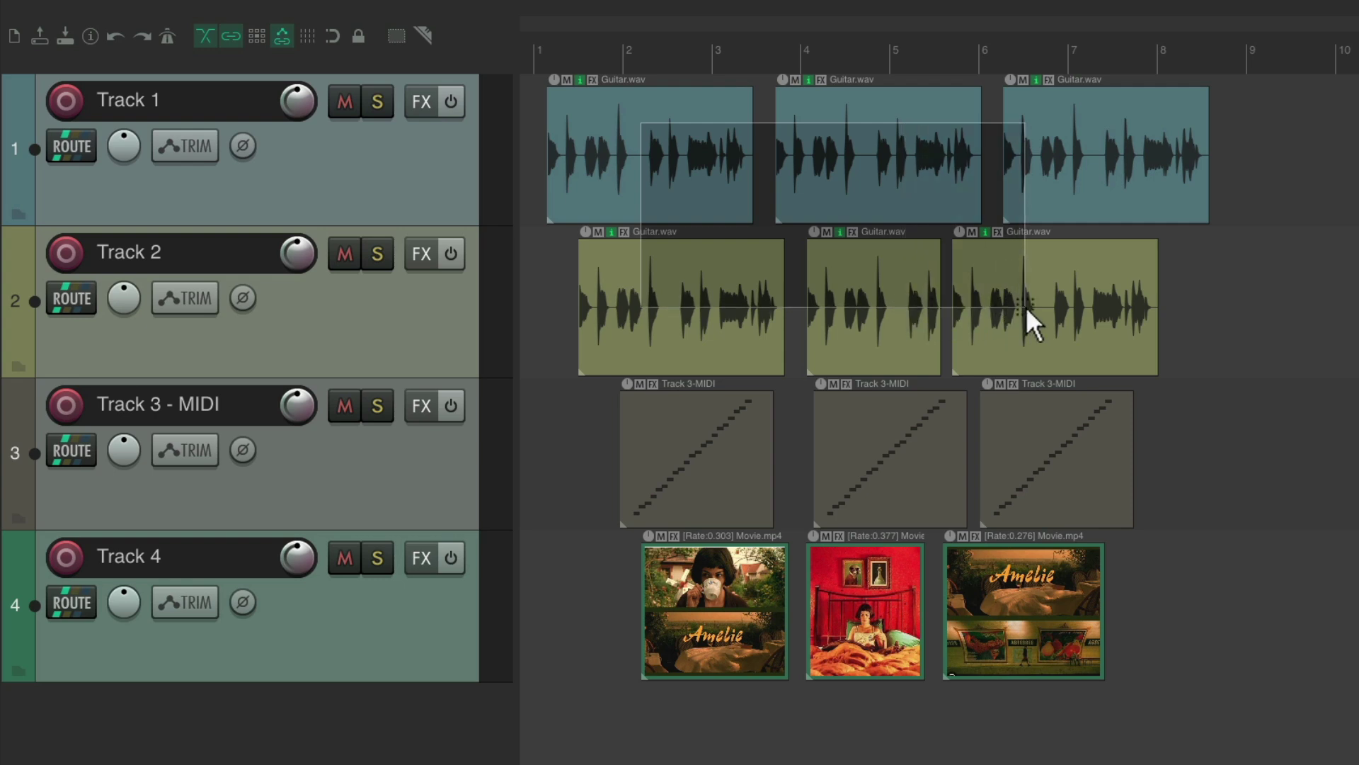
drag(1025, 307, 1025, 304)
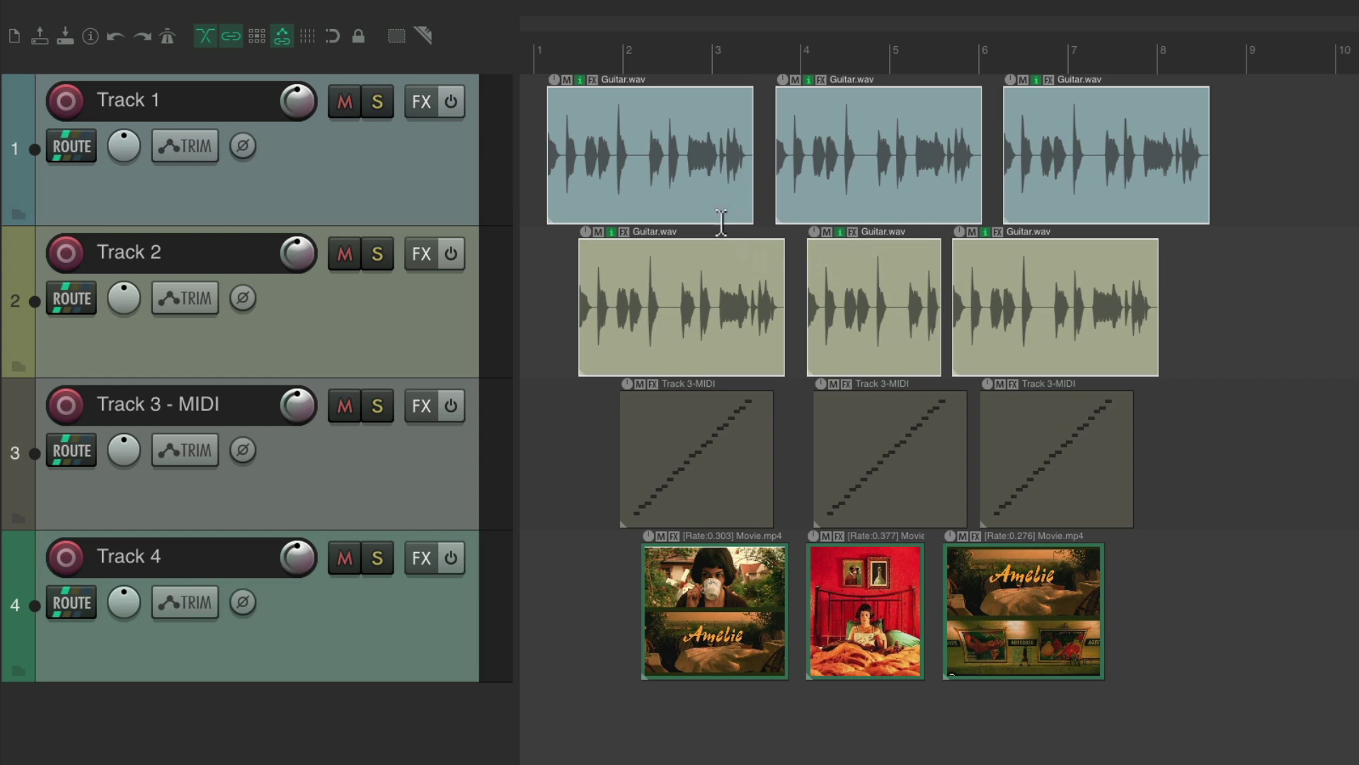
drag(643, 139, 899, 430)
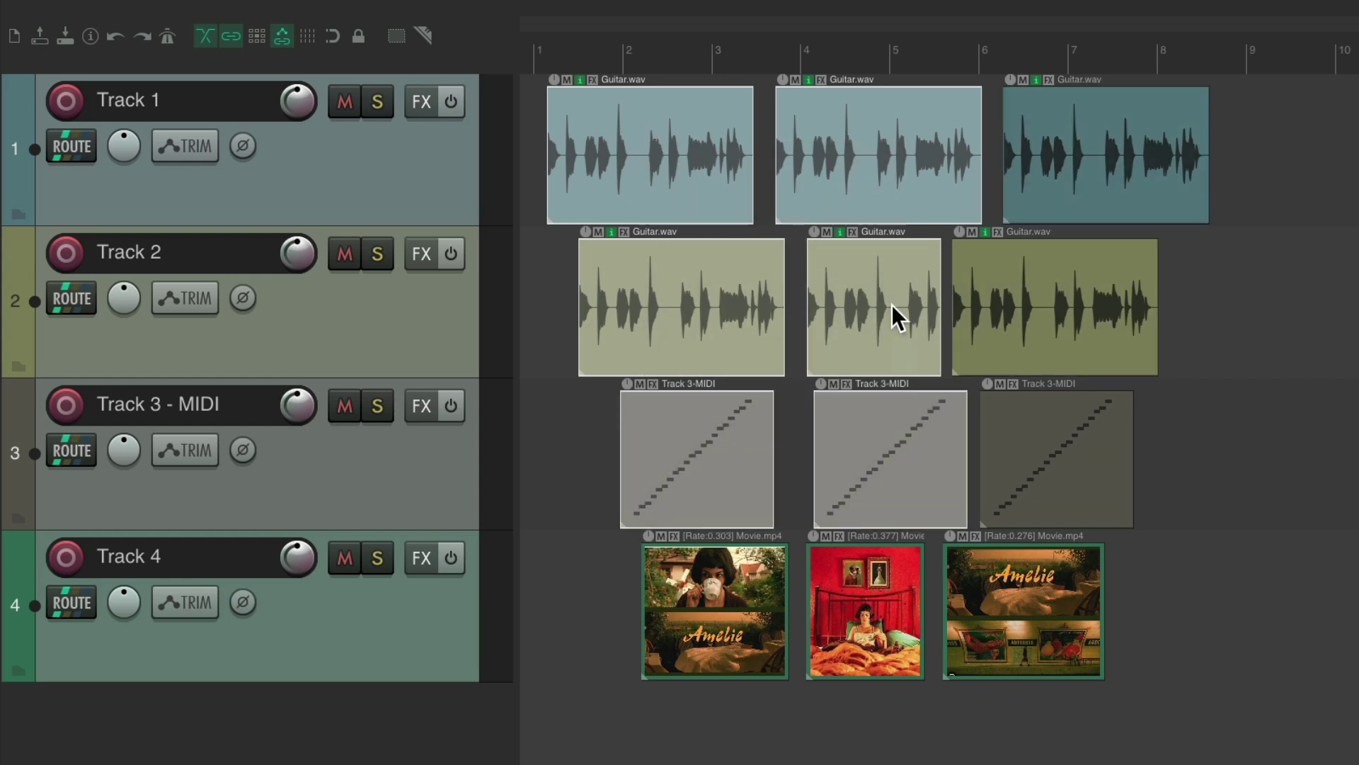
drag(861, 184, 911, 596)
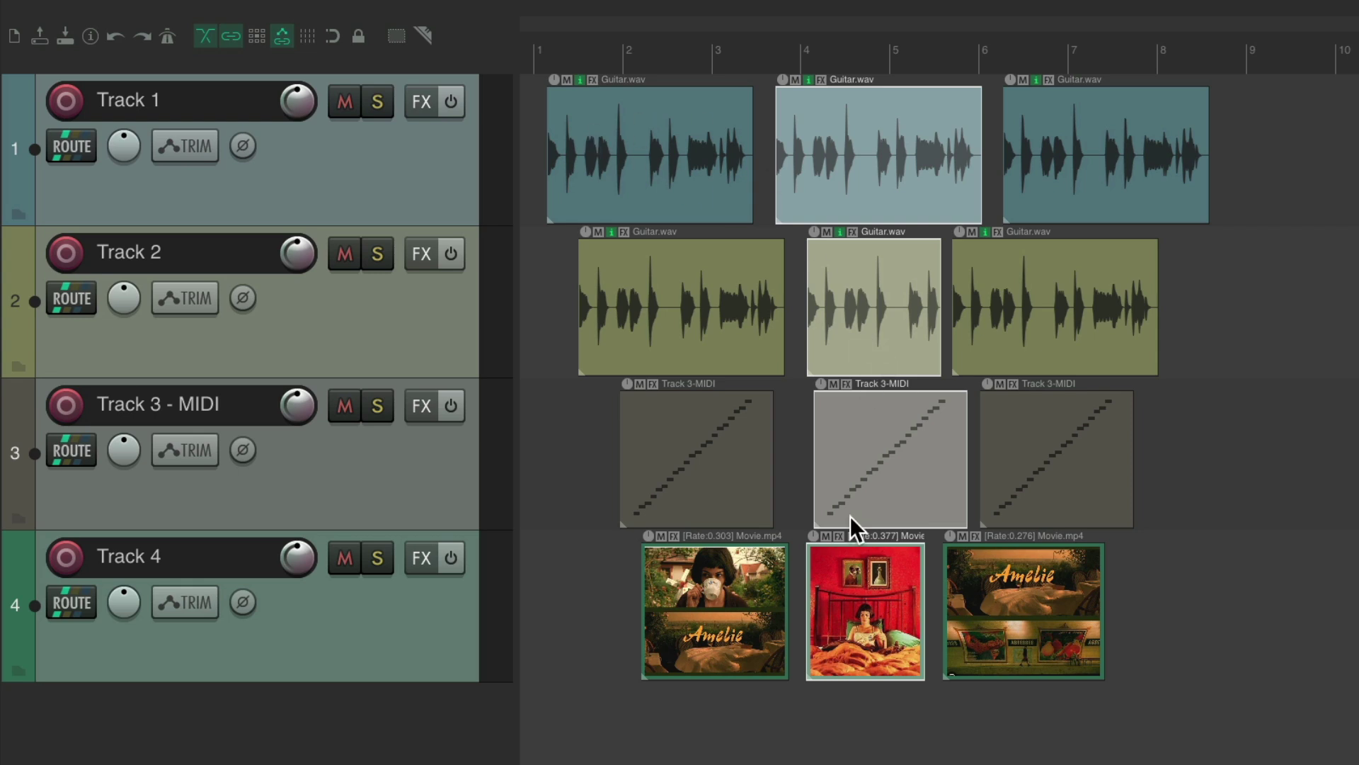
Marquee-select all items on the four tracks, then deselect the last and first items on Track 2 and the middle item on Track 3.
drag(576, 136, 1026, 614)
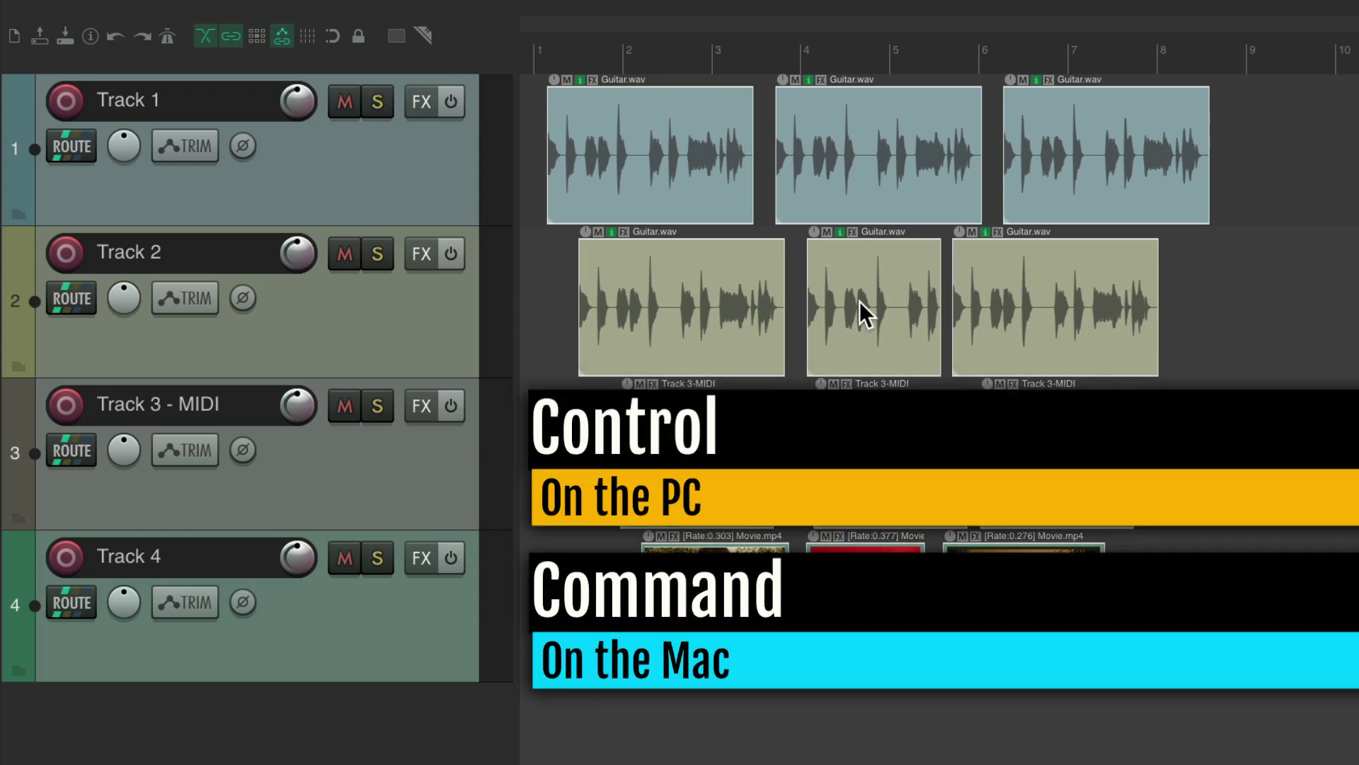
ctrl+click(1008, 282)
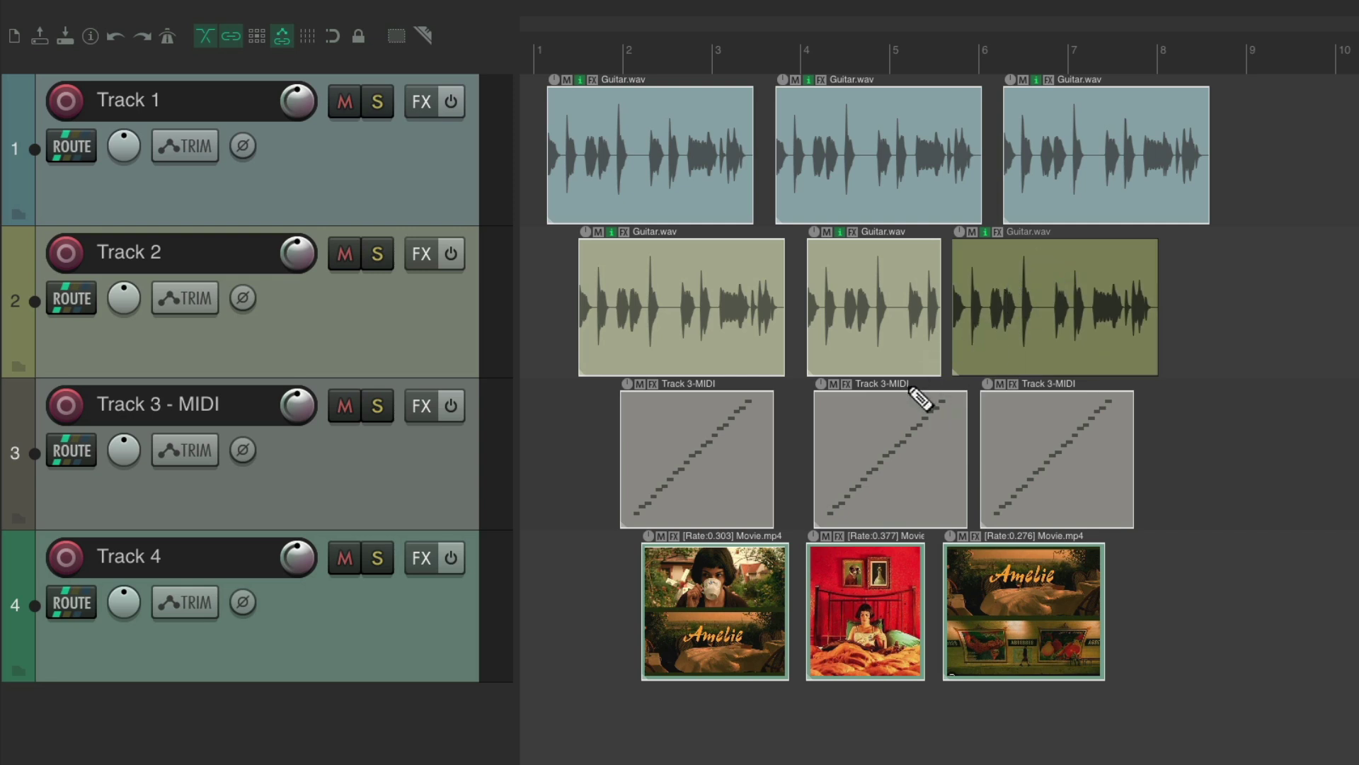
ctrl+click(862, 413)
ctrl+click(695, 275)
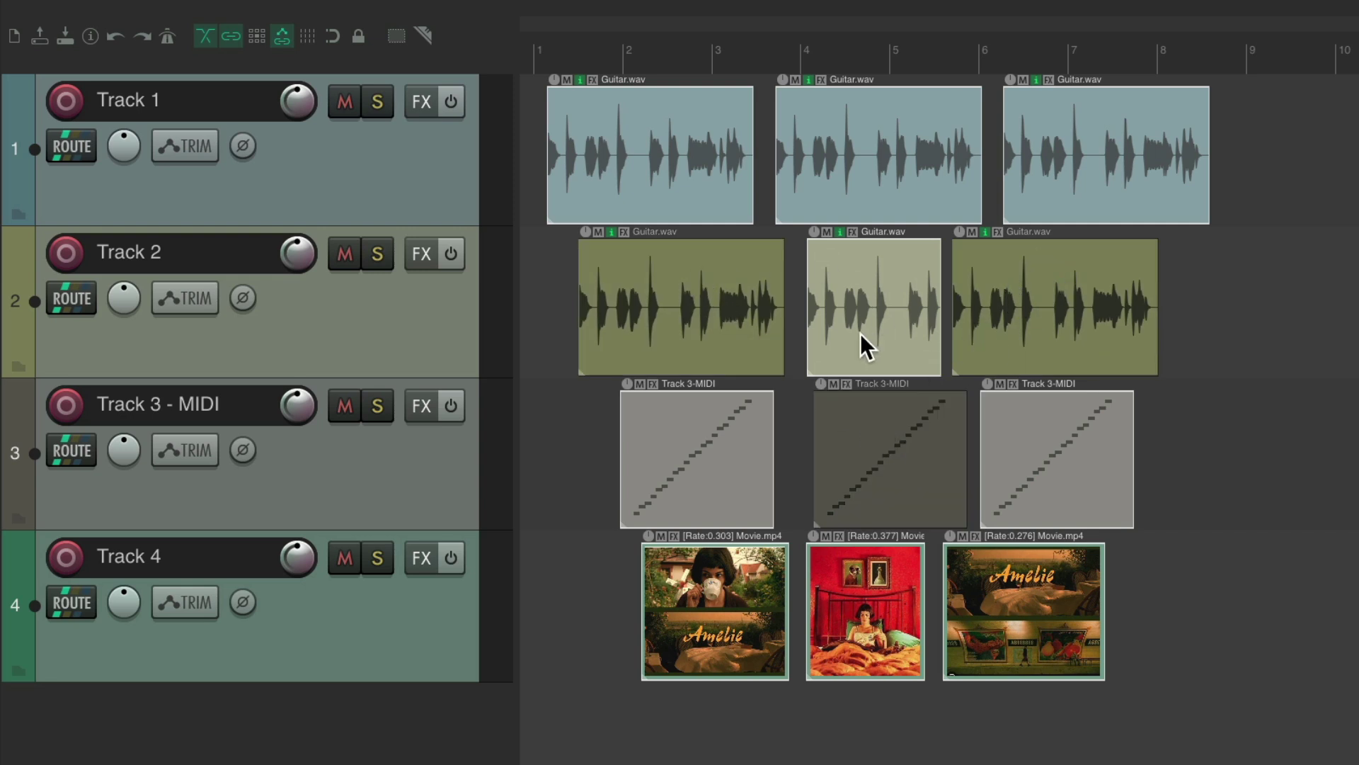
Start a fresh selection of Track 1's first and last items, Track 2's middle, Track 3's first and last, and Track 4's middle item.
key(ctrl+a)
ctrl+click(663, 140)
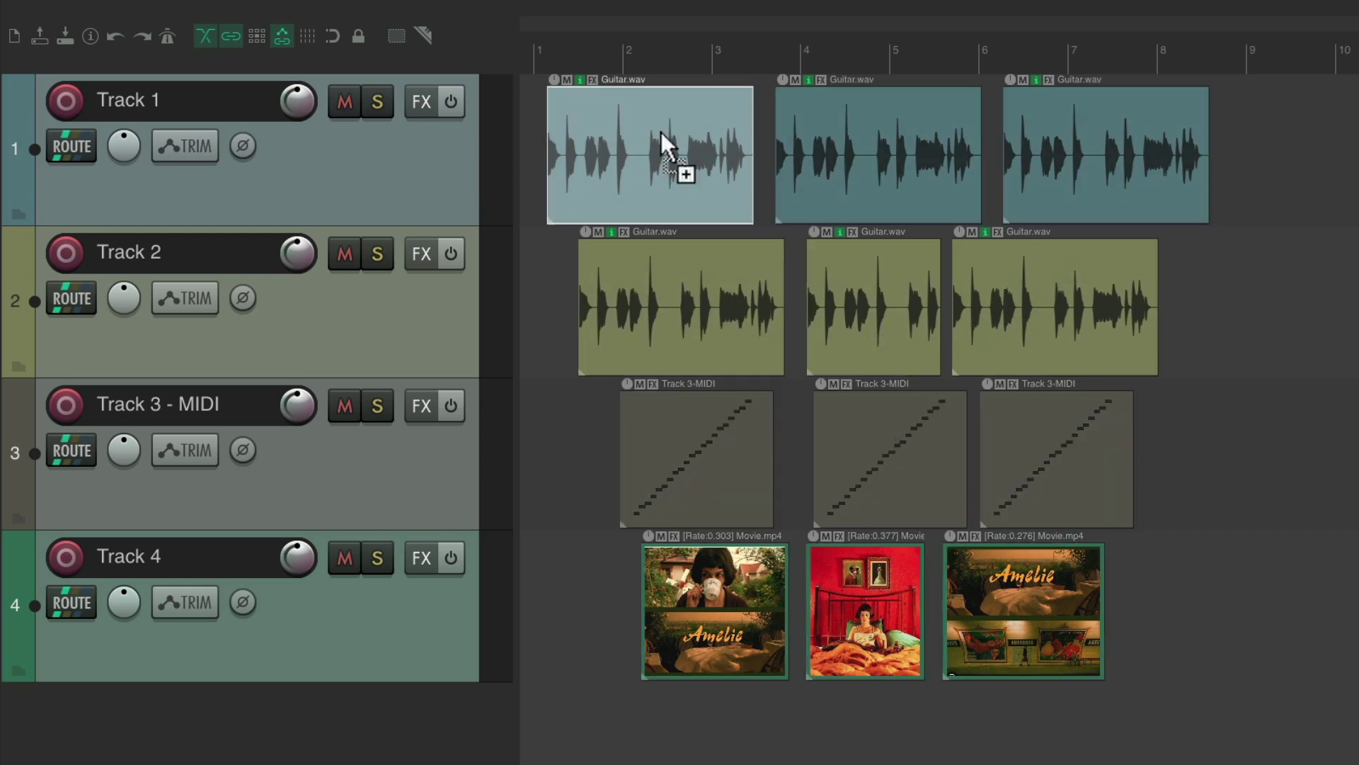
ctrl+click(834, 250)
ctrl+click(1040, 119)
ctrl+click(1013, 431)
ctrl+click(860, 580)
ctrl+click(715, 400)
key(ctrl+a)
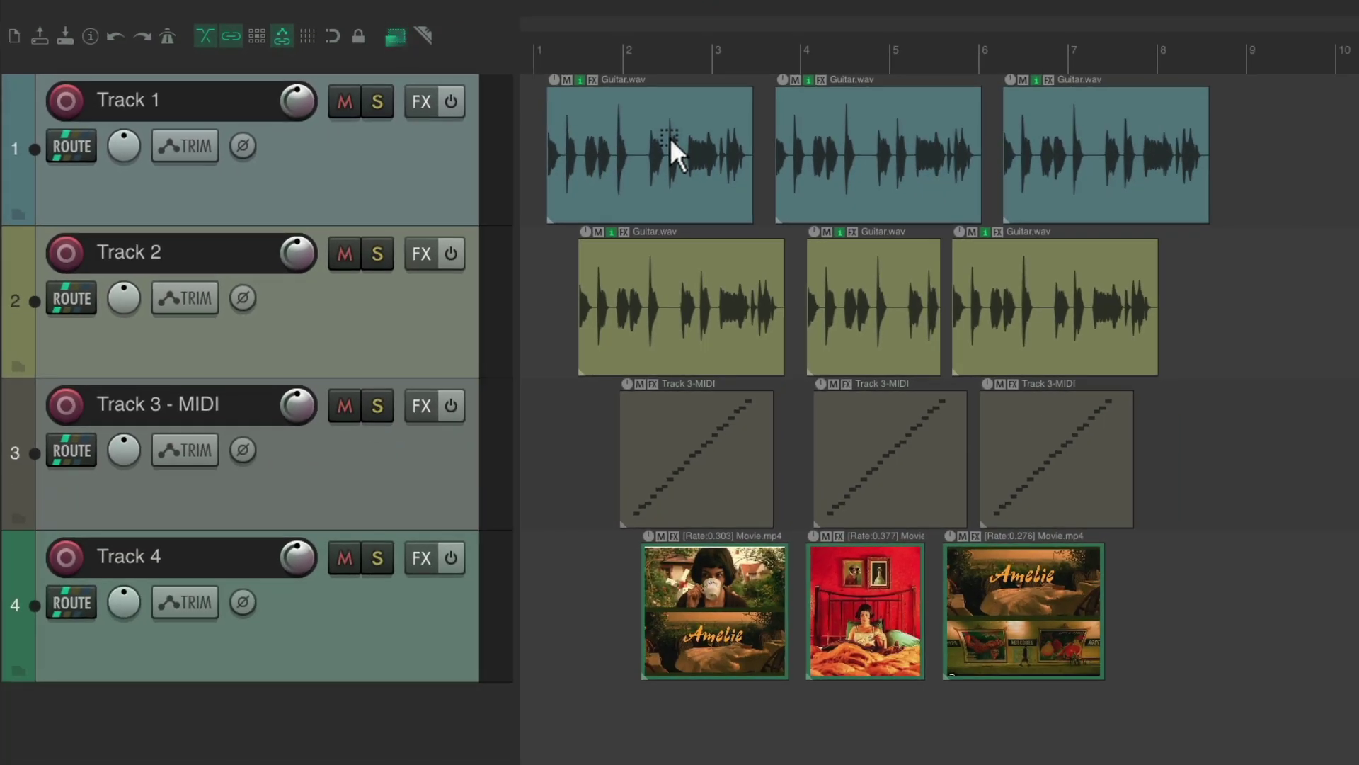
Marquee-select the first two items on all four tracks, move them slightly earlier on the timeline, and undo the move.
drag(678, 142, 876, 578)
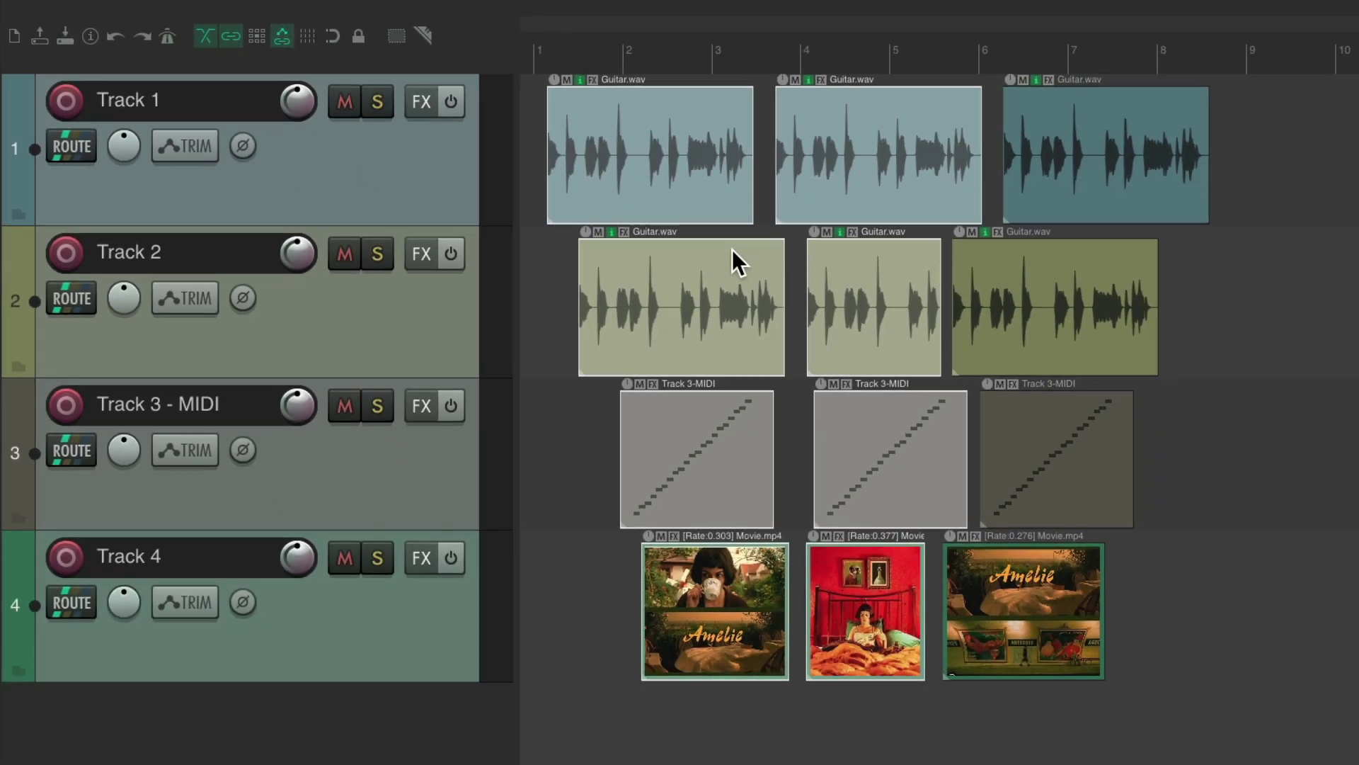
drag(721, 137, 670, 161)
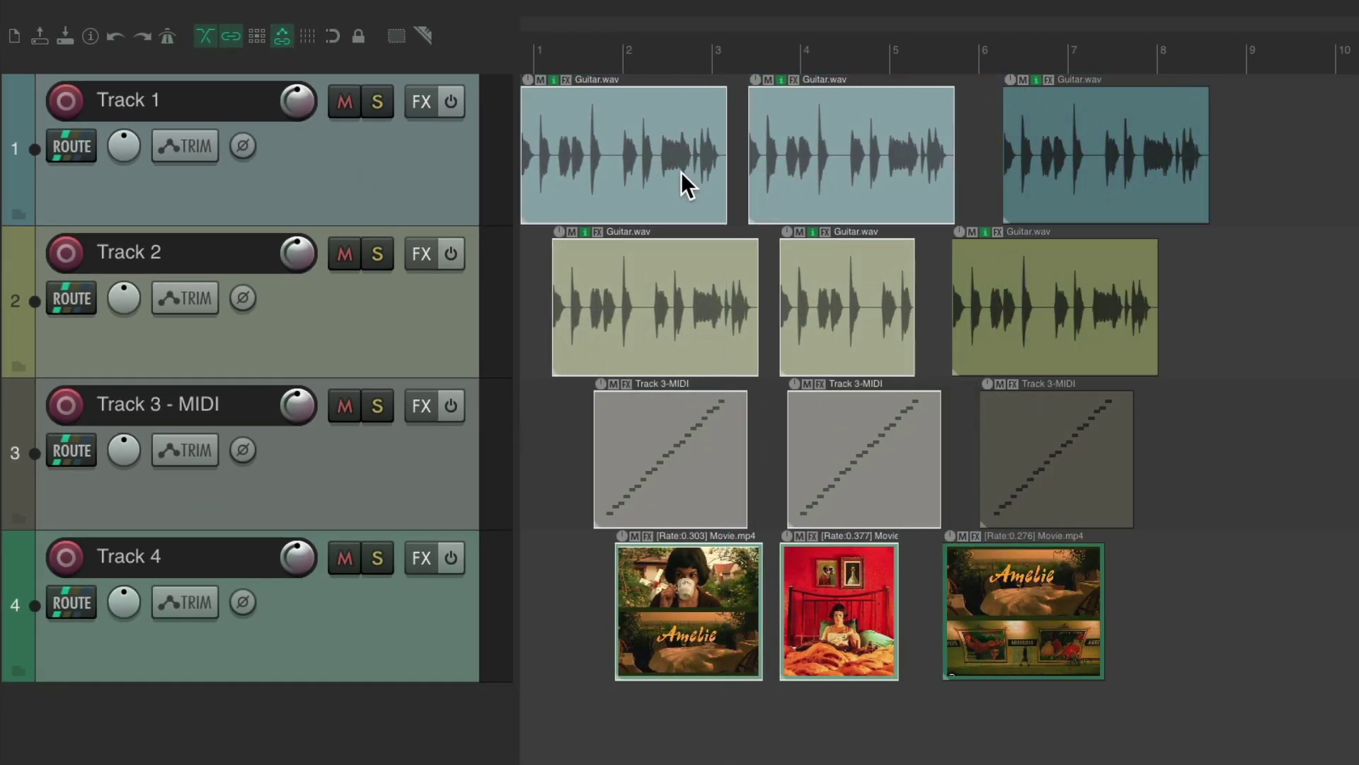
key(ctrl+z)
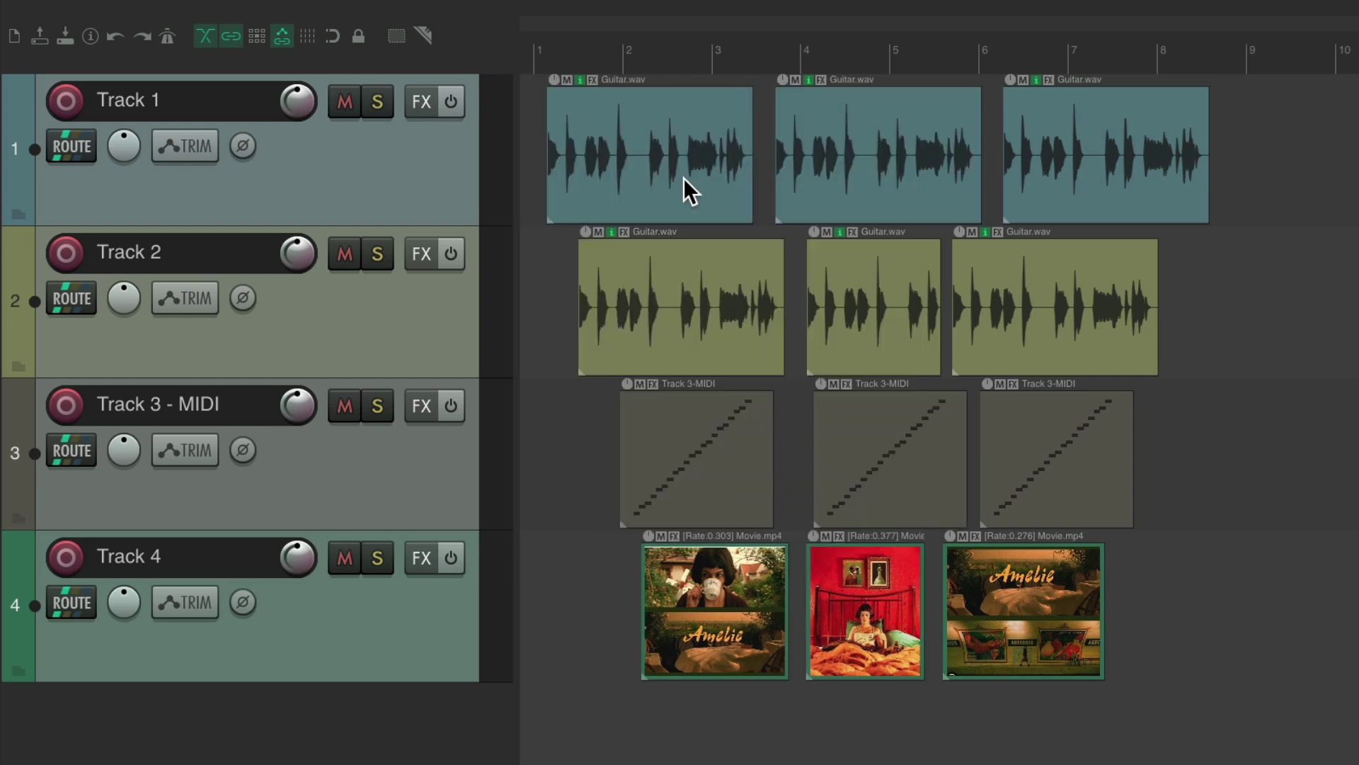
Select the first item on Track 1 and add the middle item on Track 2 to the selection.
ctrl+click(686, 124)
ctrl+click(860, 258)
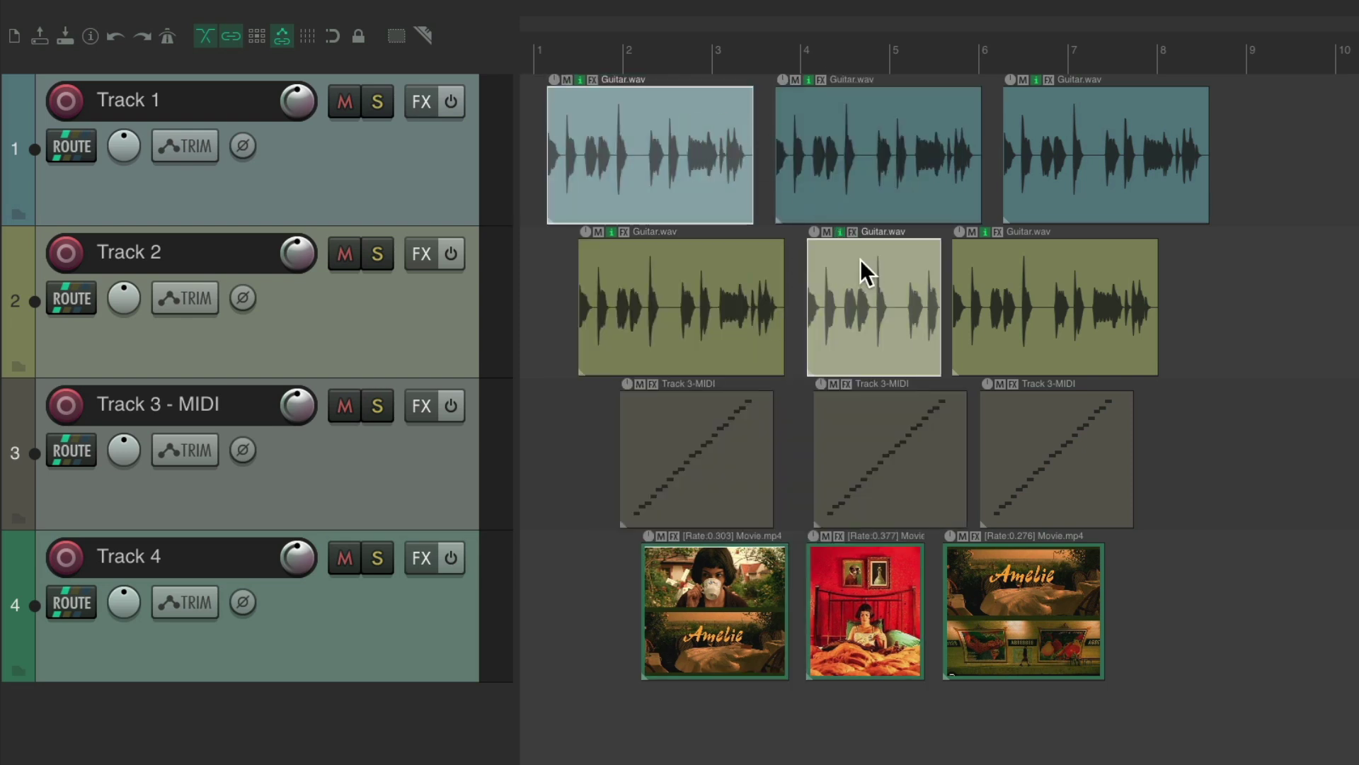
Marquee-select the last two items on Tracks 1–3, move them about two measures later and delete them, then undo the edits.
drag(827, 155, 1098, 456)
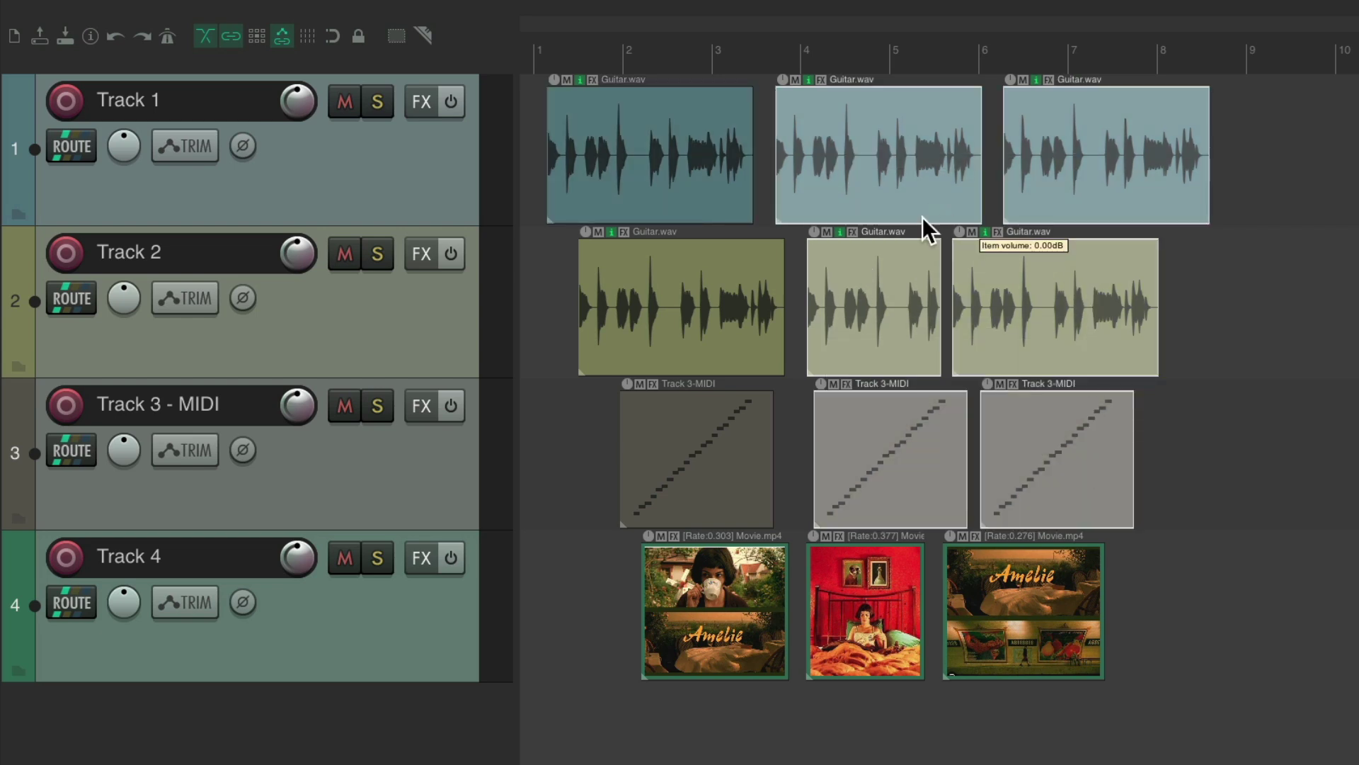
drag(873, 151, 1029, 160)
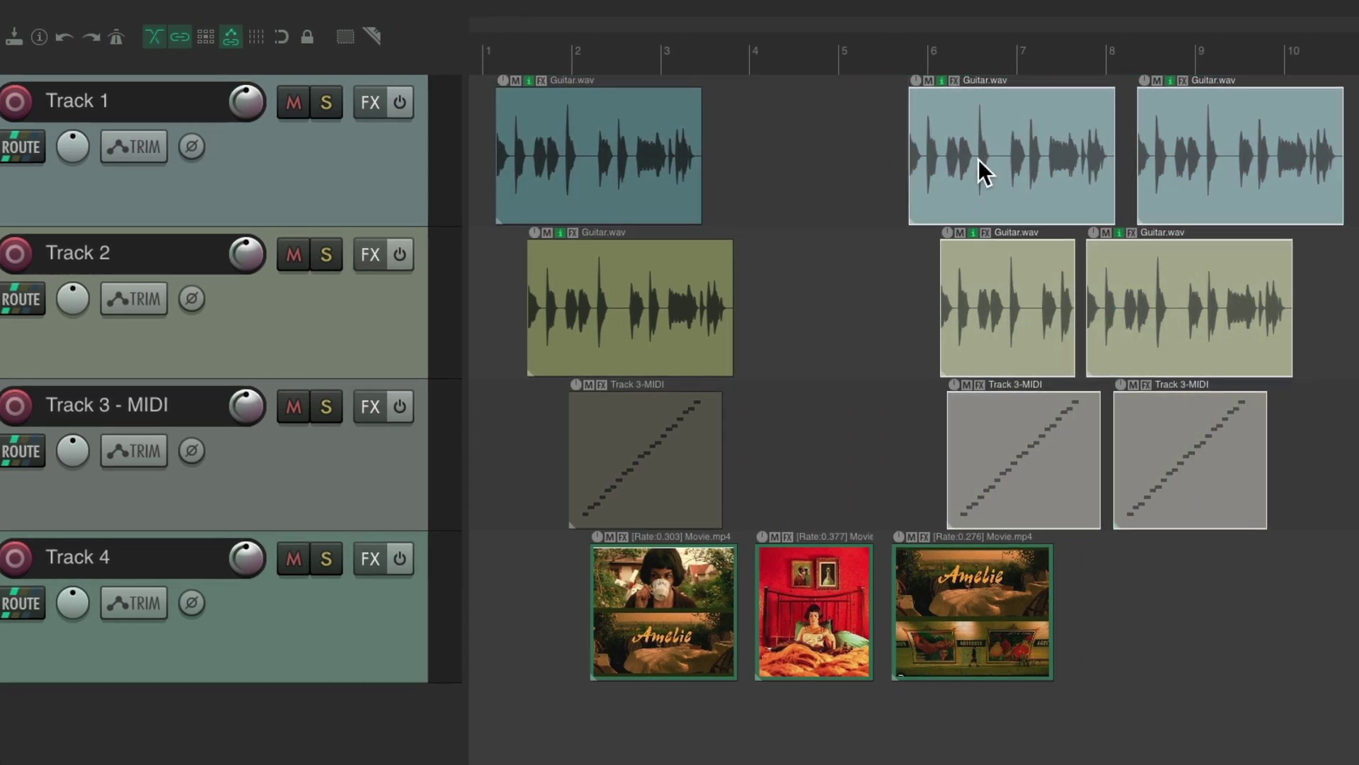
key(Delete)
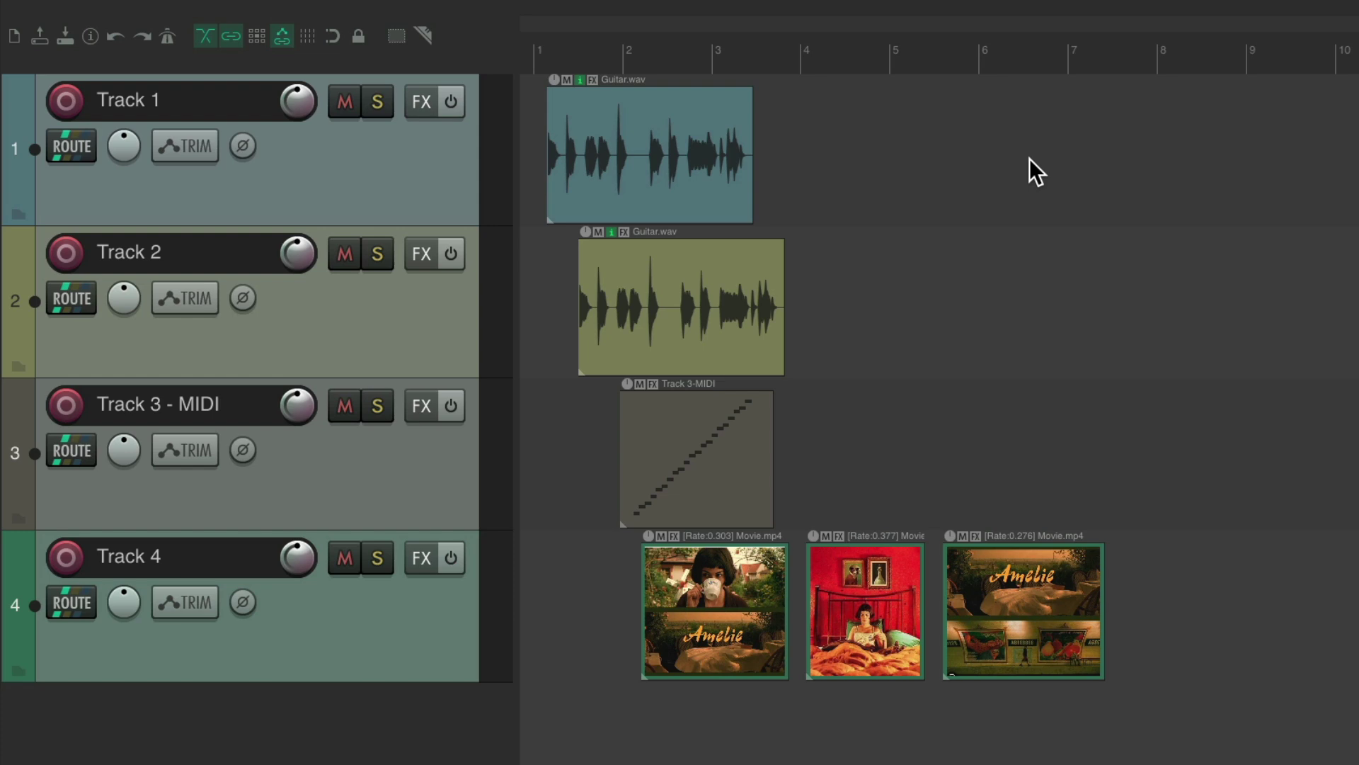
key(ctrl+z)
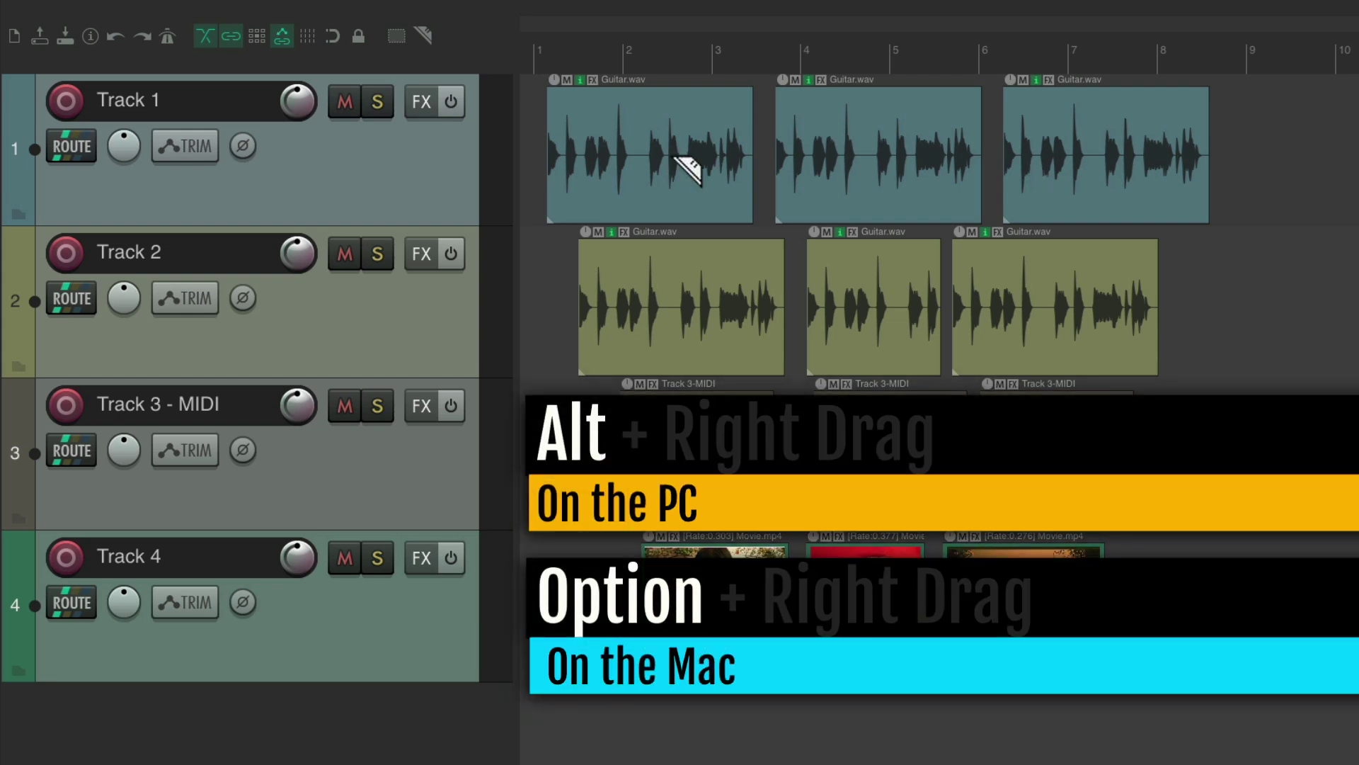
Draw a razor edit area across Tracks 1 and 2 from about measure 2.5 to 5, delete its contents, and undo the deletion.
mouse_move(671, 158)
mouse_down()
mouse_move(768, 133)
mouse_move(885, 236)
mouse_move(1035, 307)
mouse_move(1018, 305)
mouse_up()
mouse_move(680, 167)
mouse_down()
mouse_move(937, 188)
mouse_move(934, 304)
mouse_move(879, 297)
mouse_move(899, 302)
mouse_move(898, 422)
mouse_move(893, 246)
mouse_move(946, 168)
mouse_move(1010, 252)
mouse_move(865, 218)
mouse_move(901, 333)
mouse_move(886, 316)
mouse_up()
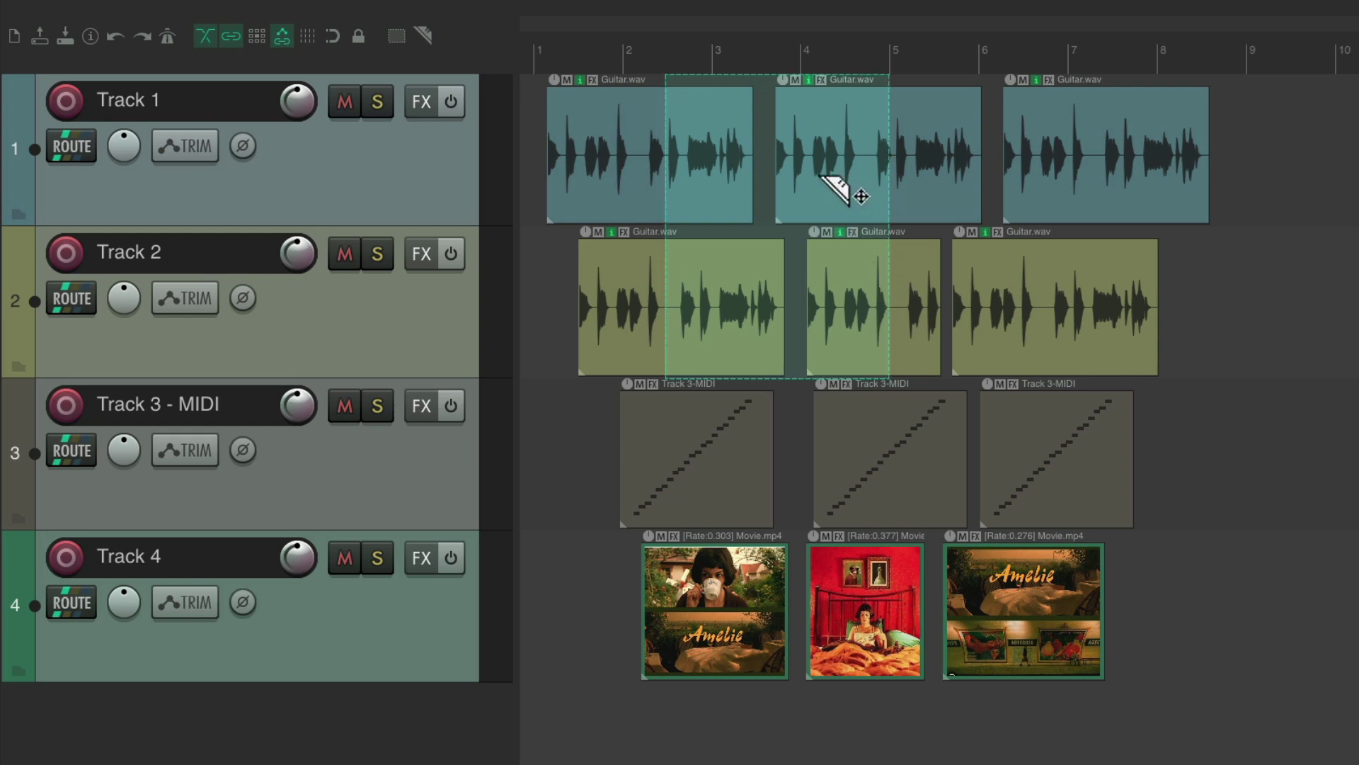
key(Delete)
key(ctrl+z)
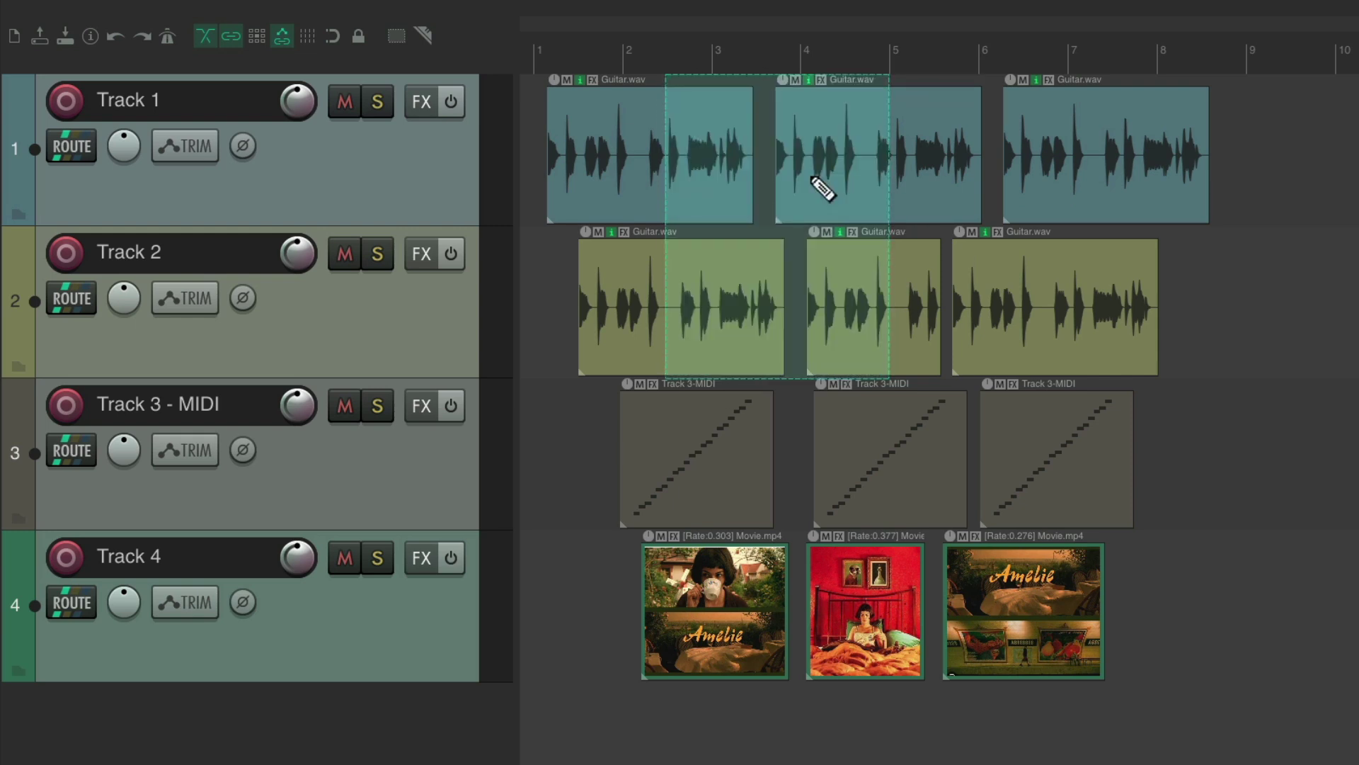
Delete the contents of the razor area on Tracks 1 and 2, undo, move them about six measures later, and undo again.
key(Delete)
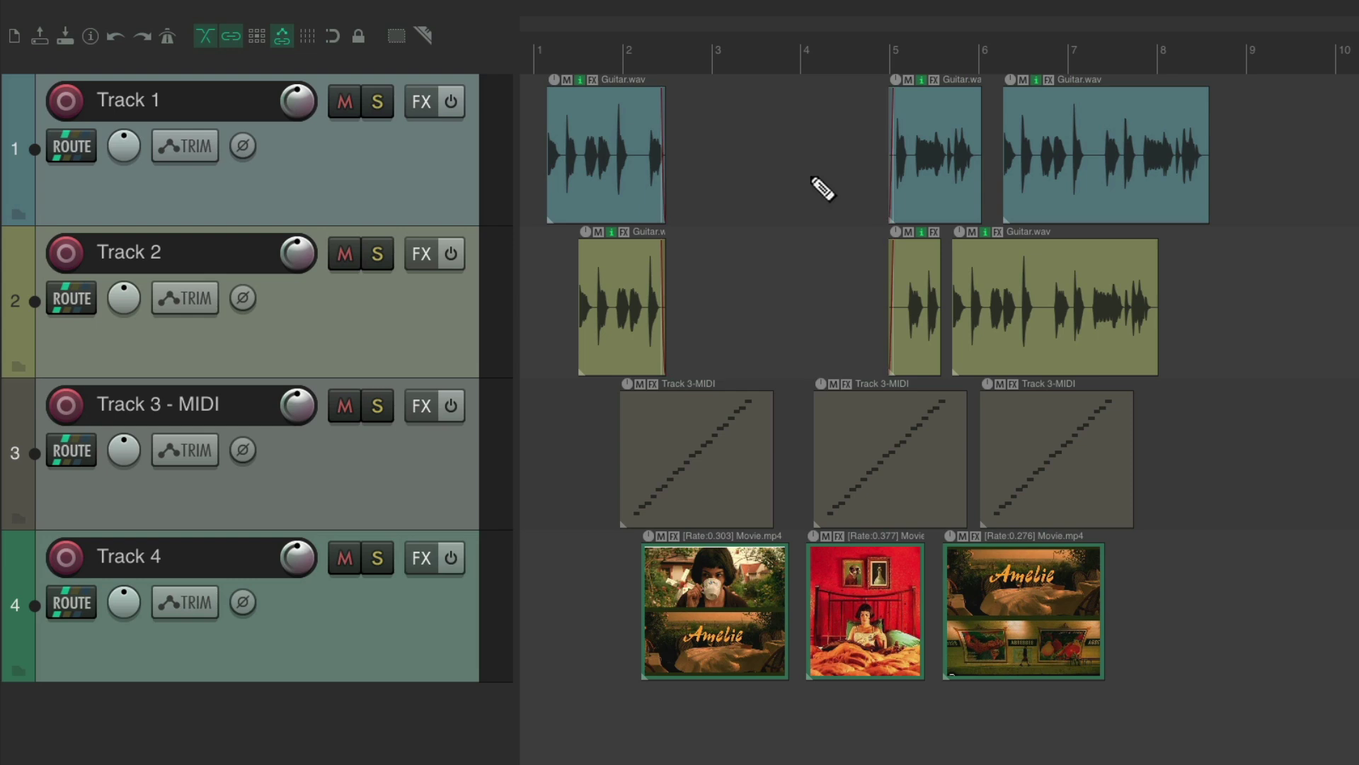
key(ctrl+z)
drag(750, 143, 1221, 128)
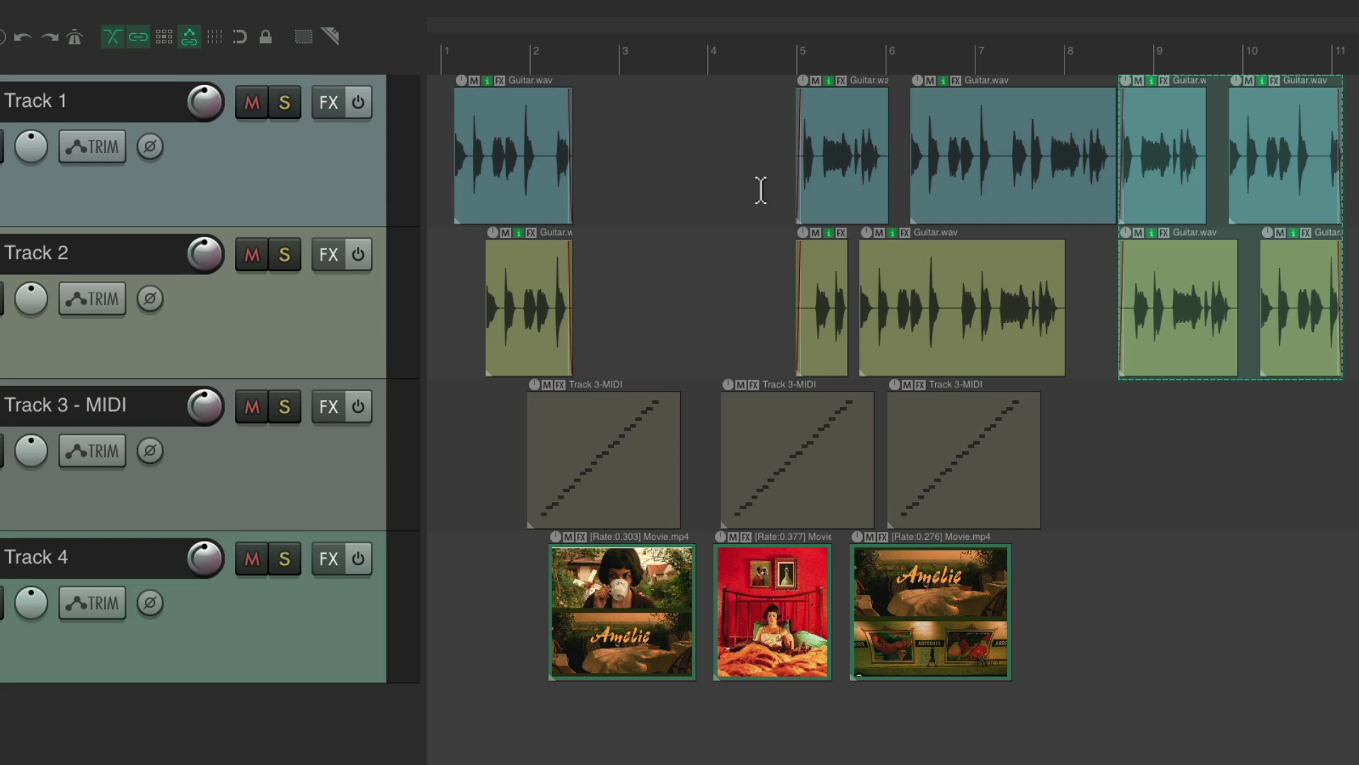
key(ctrl+z)
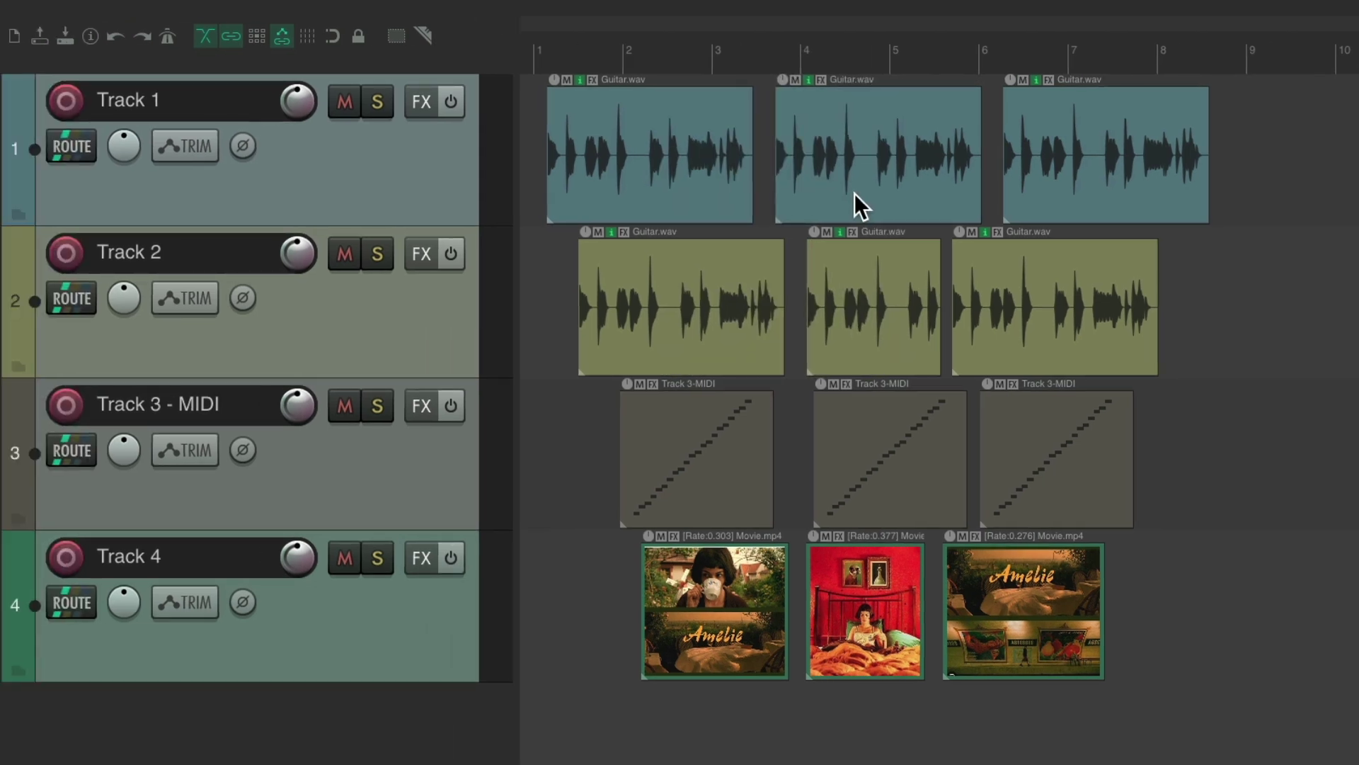
Draw four separate razor edit areas: one across Tracks 1–2, two across Tracks 3–4, and one over the last item on Track 1.
drag(641, 141, 905, 236)
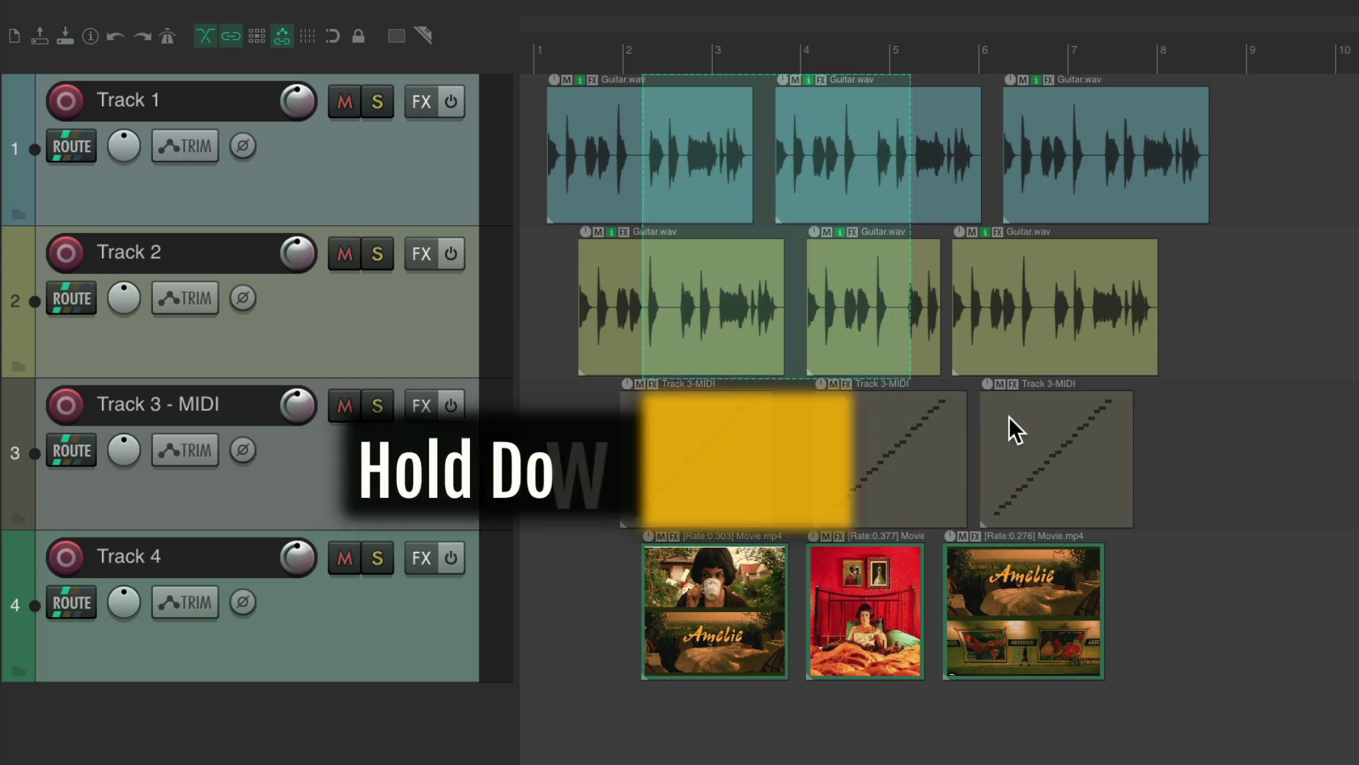
drag(893, 446, 1074, 609)
drag(709, 460, 844, 600)
drag(1037, 181, 1149, 207)
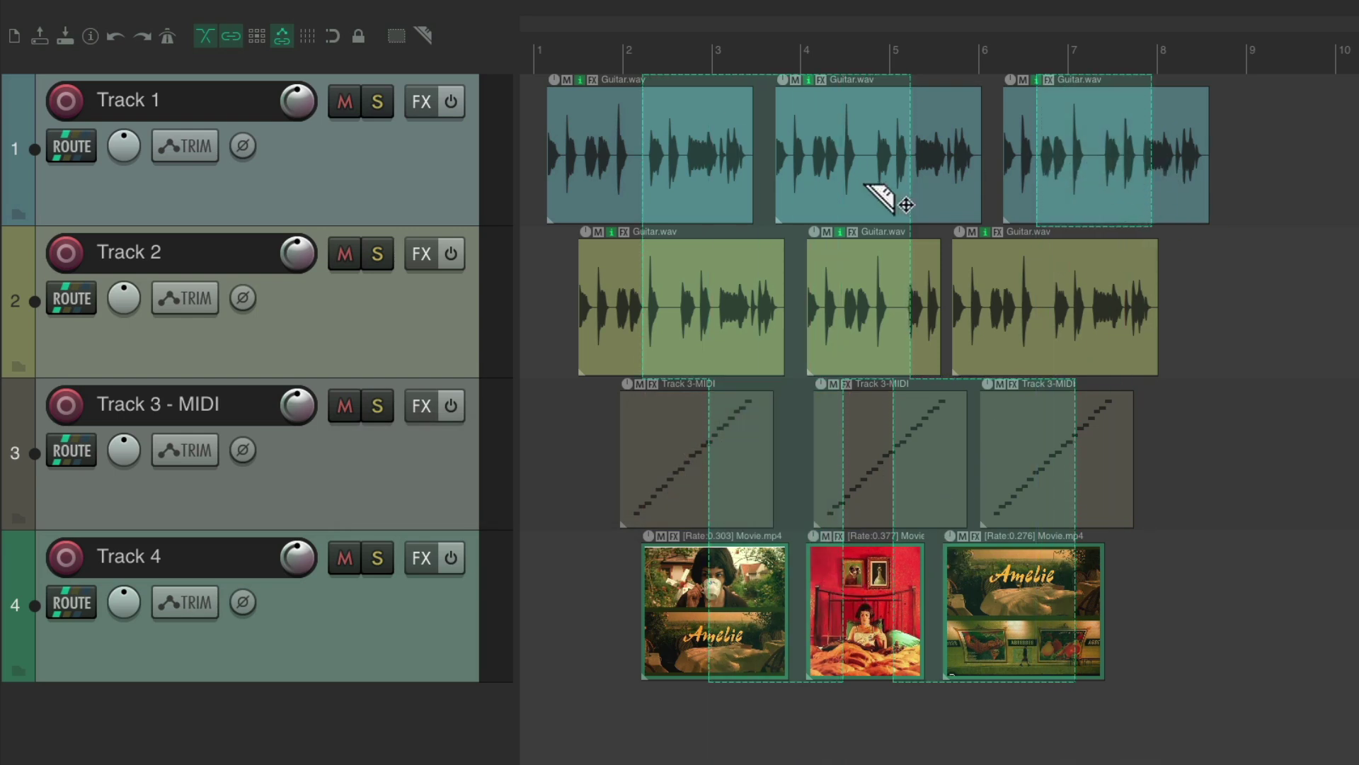
Delete the contents of all four razor areas, undo, try moving them about 2.7 measures later, undo, and clear the areas.
key(Delete)
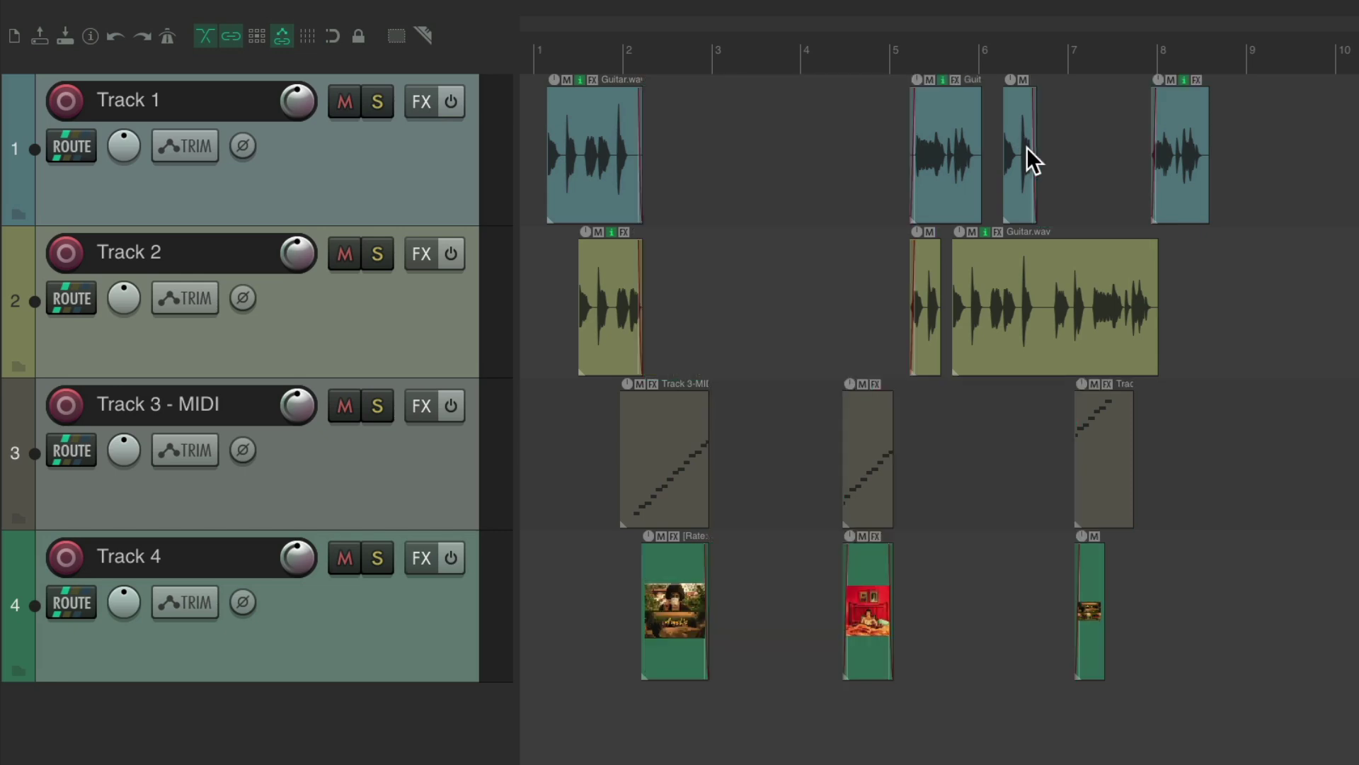
key(ctrl+z)
drag(889, 157, 1221, 207)
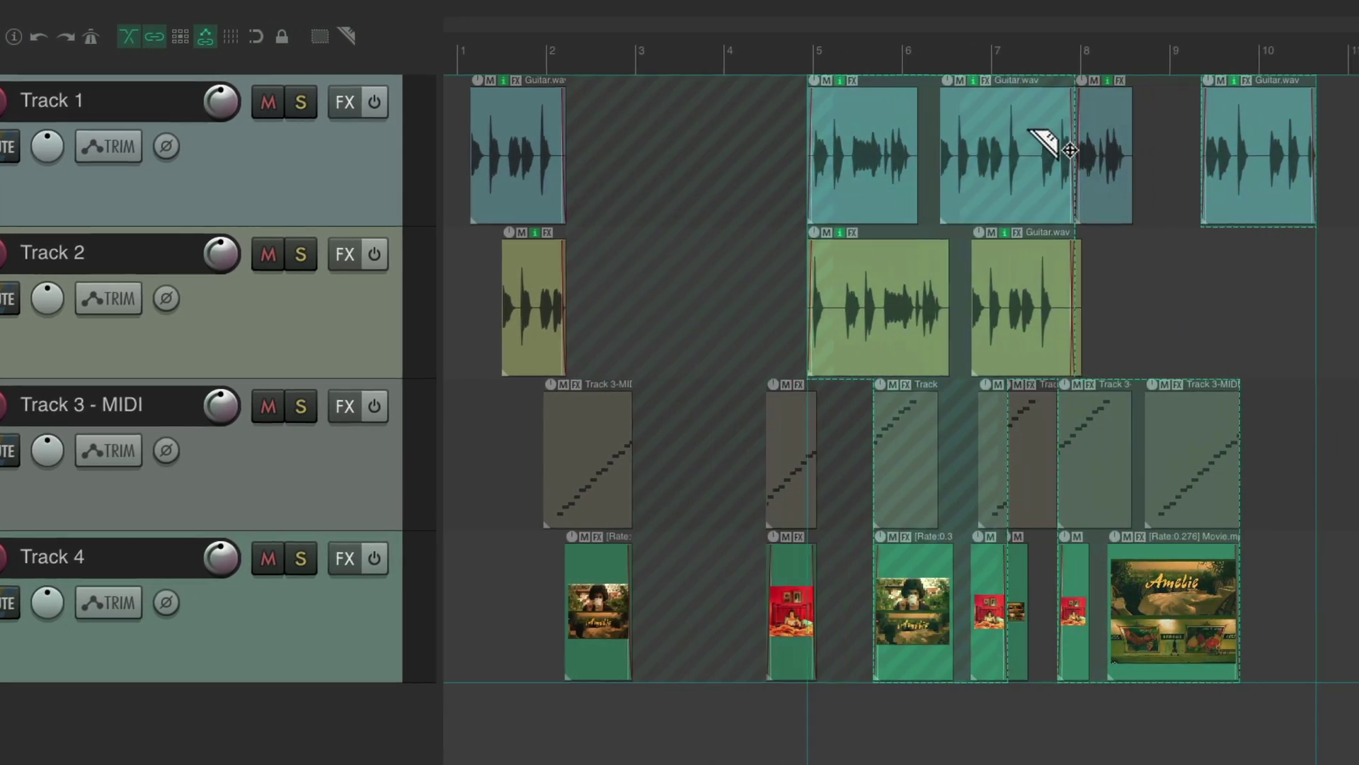
key(Escape)
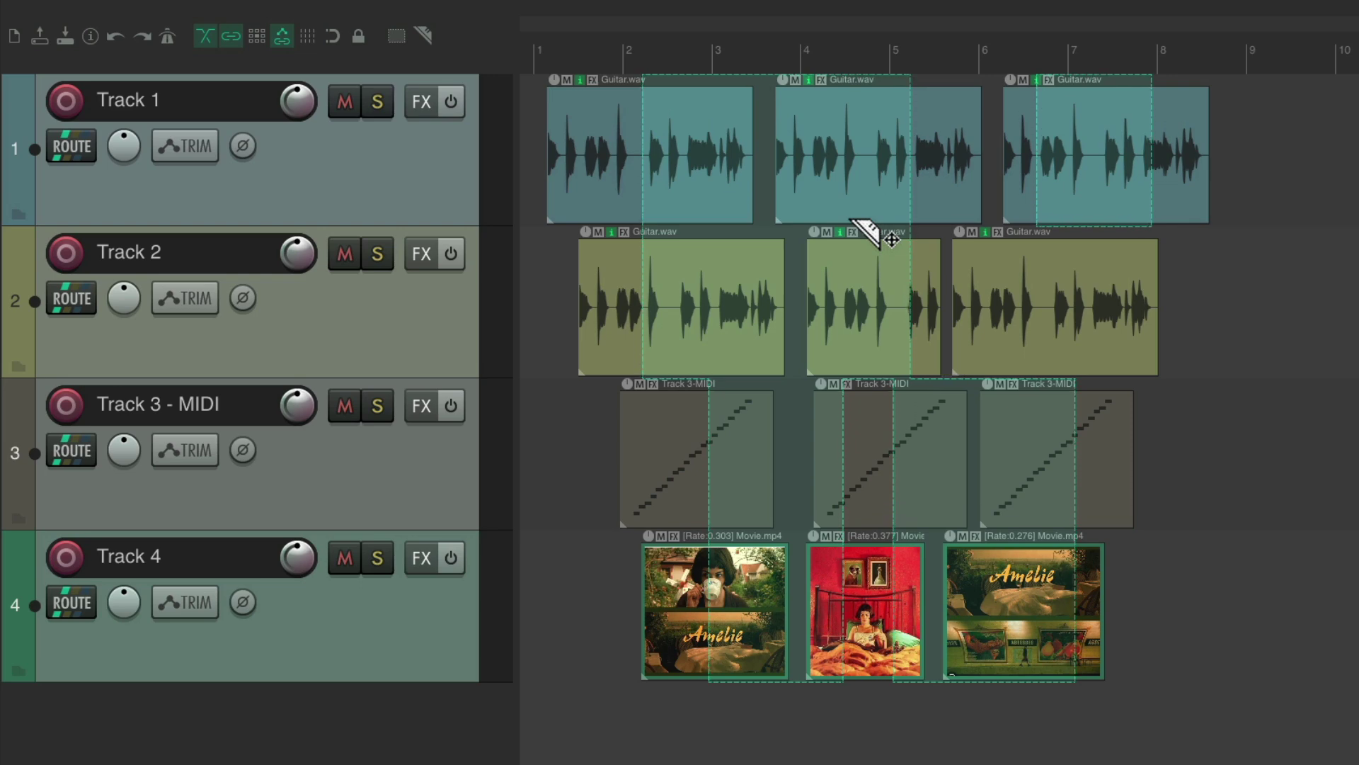
click(849, 217)
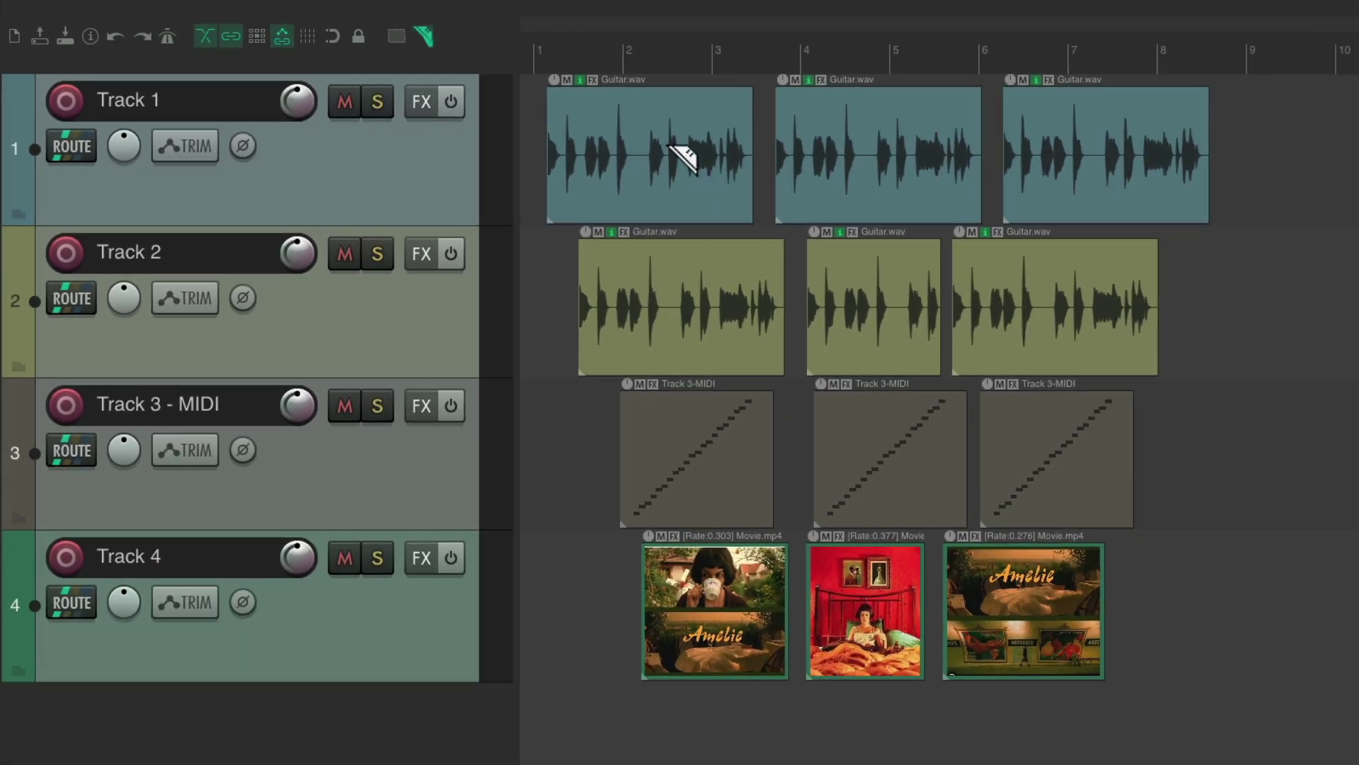
In razor edit mode, draw successive areas over different tracks, the last across Tracks 1–2 from about measure 2.3 to 6.5, and try moving it later.
drag(668, 146, 881, 152)
drag(1090, 157, 911, 500)
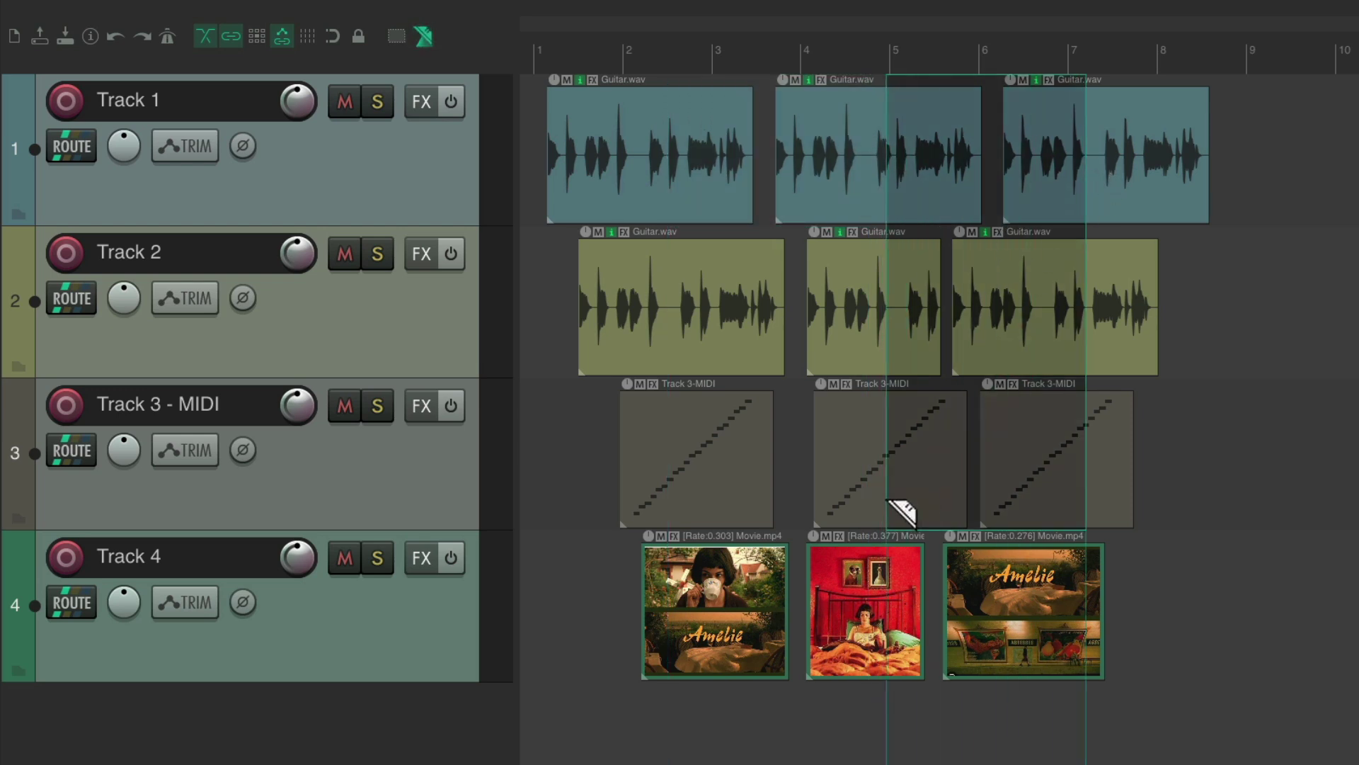
drag(652, 304, 761, 600)
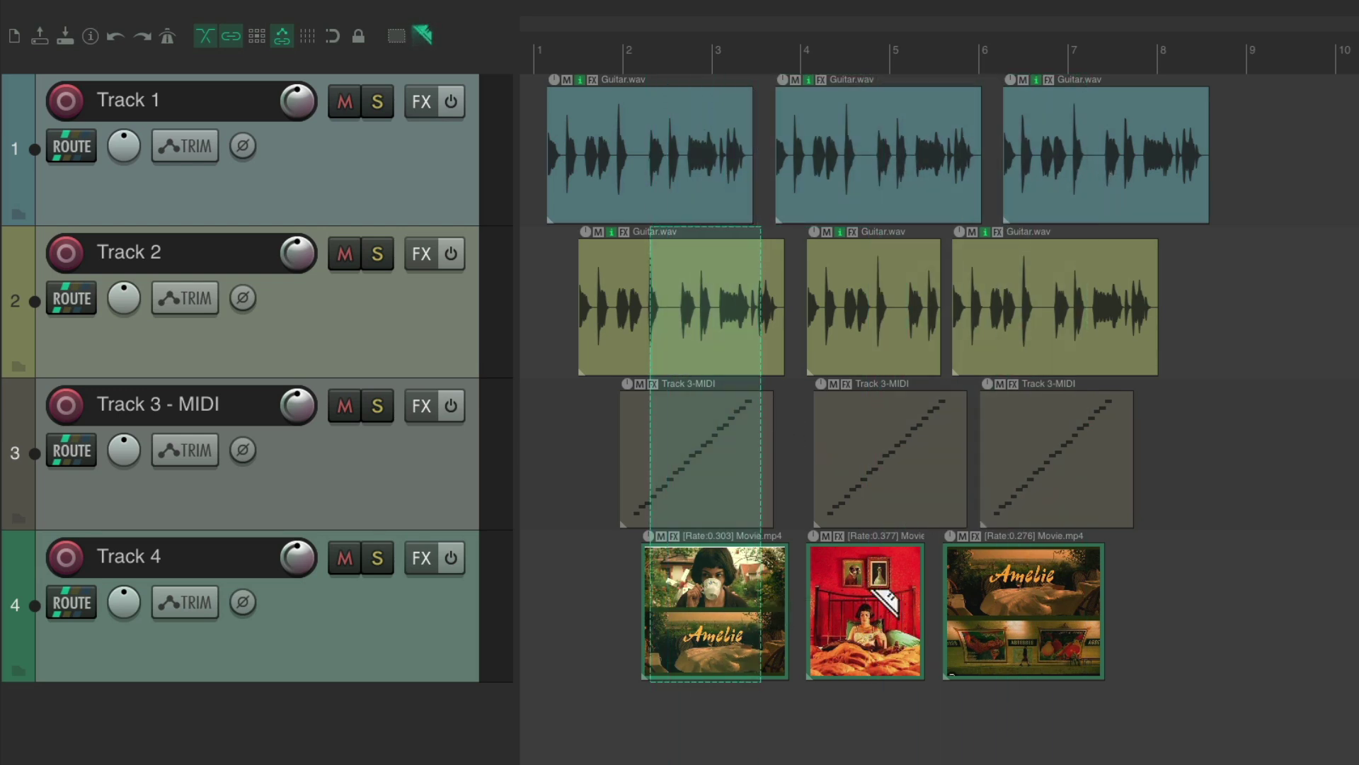
drag(828, 153, 1139, 166)
click(1128, 279)
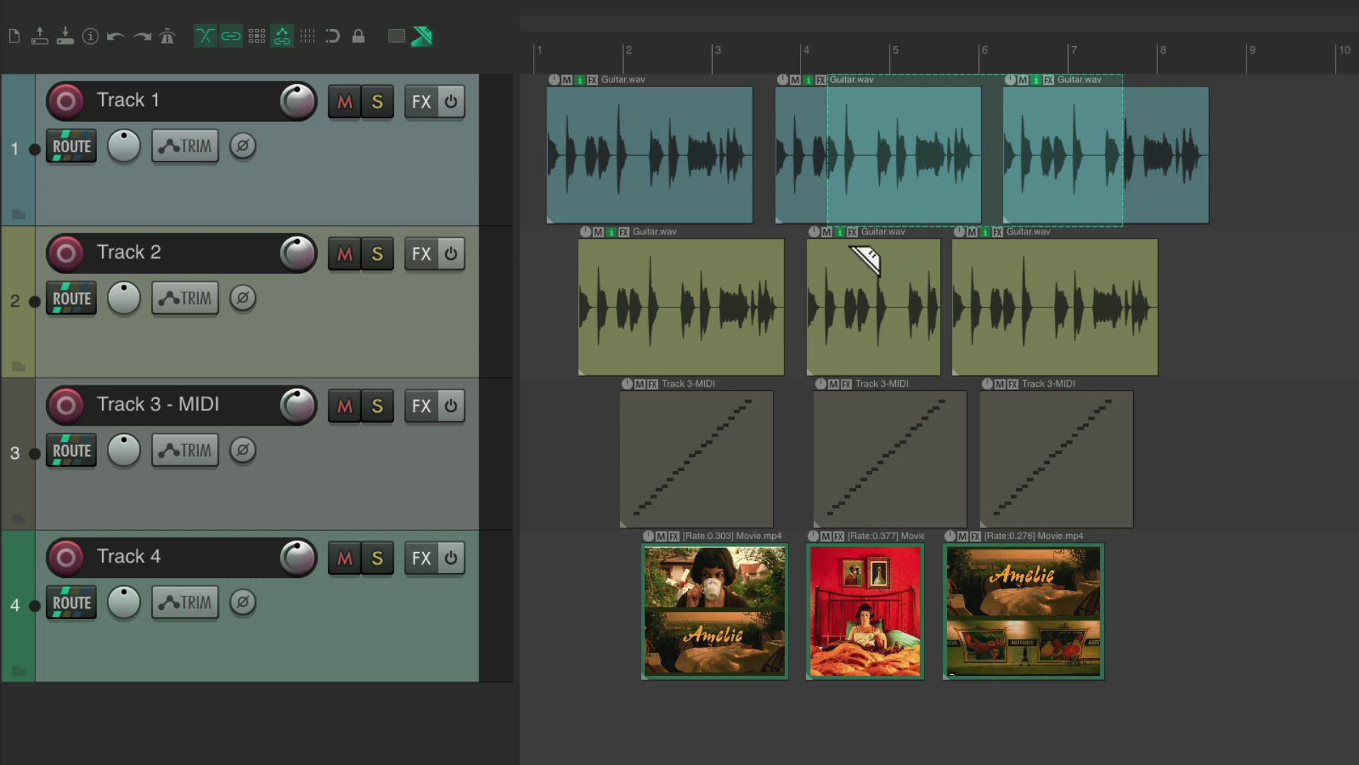
drag(650, 145, 1019, 333)
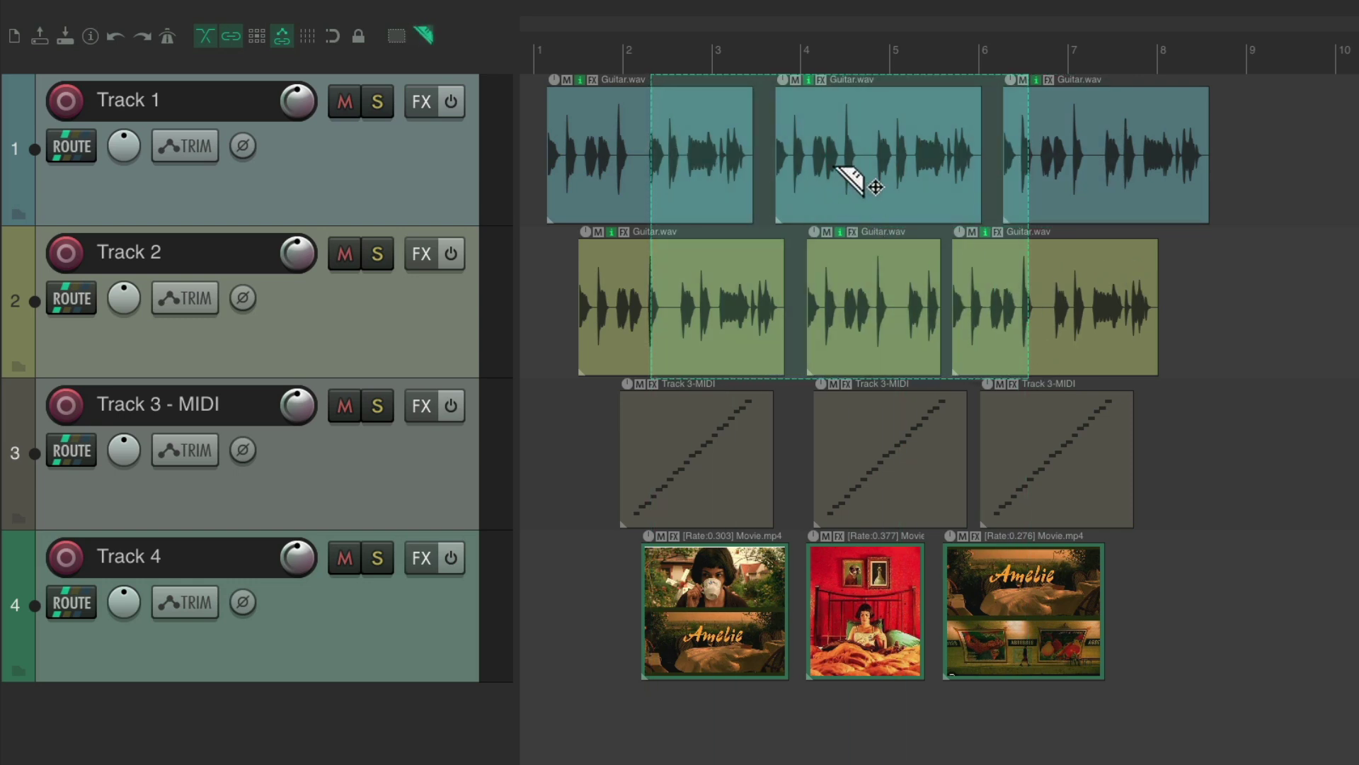
drag(837, 168, 1069, 228)
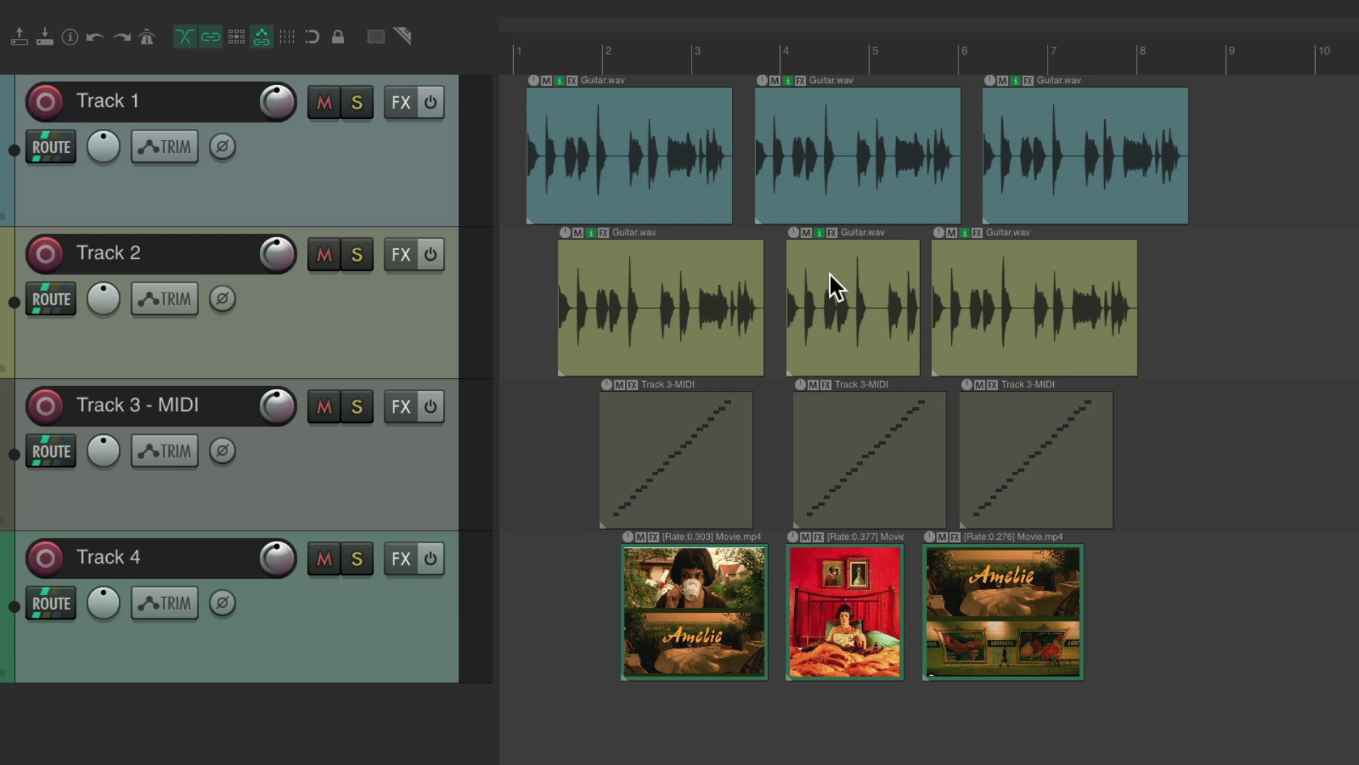
Move the middle item on Track 1 about 2.2 measures later, move the first item later too, and undo both moves.
drag(825, 135, 1025, 129)
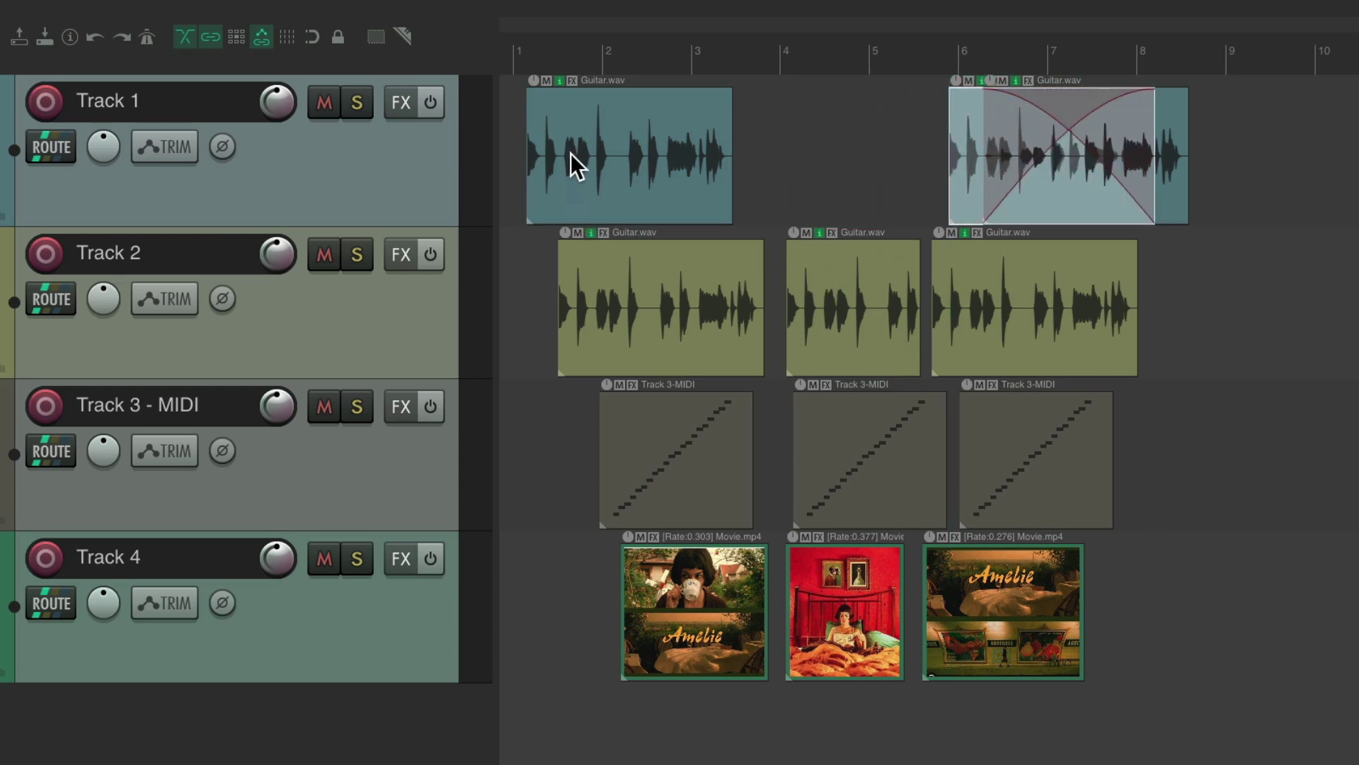
drag(570, 153, 831, 185)
key(ctrl+z)
key(ctrl+z)
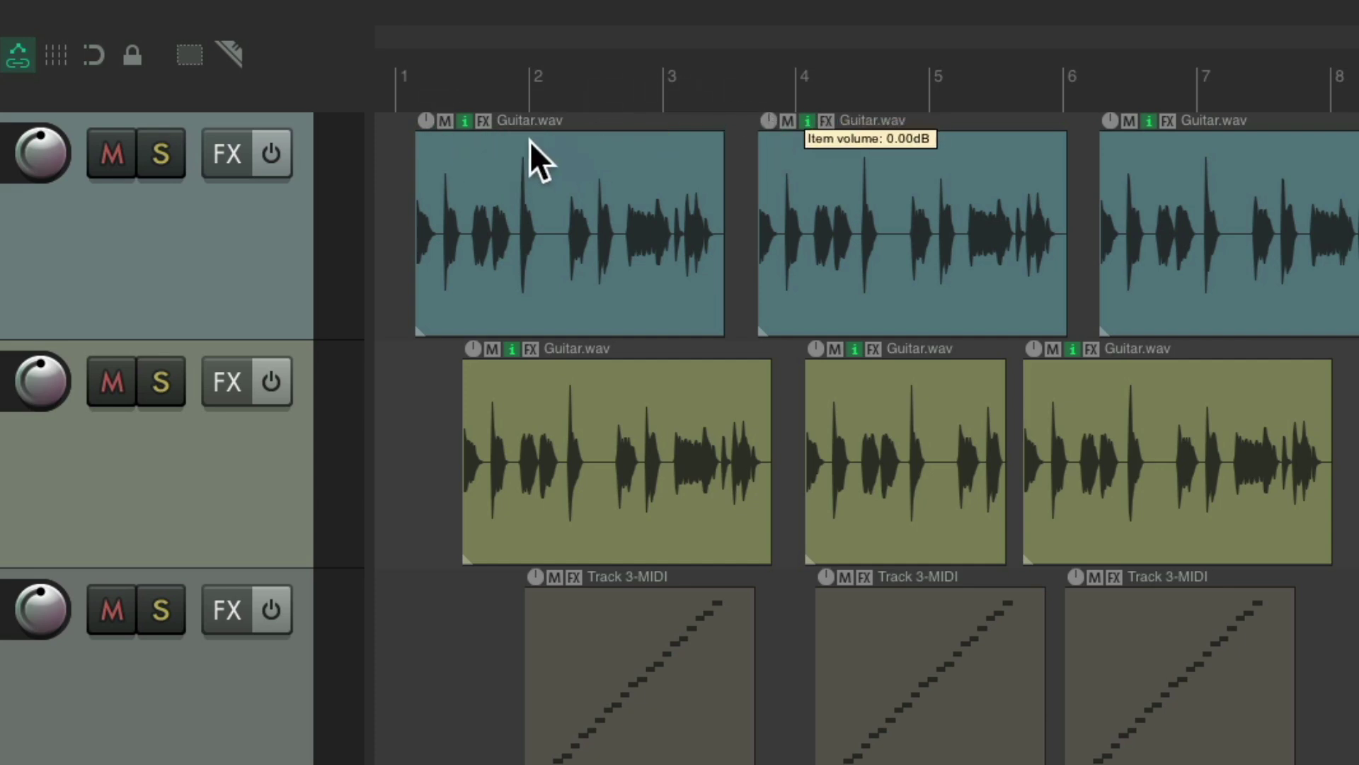
Adjust the volume of the first item on Track 1 with its volume knob, and reset it to 0.00 dB.
mouse_move(429, 119)
mouse_down()
mouse_move(448, 230)
mouse_move(428, 94)
mouse_move(428, 112)
mouse_up()
double_click(426, 122)
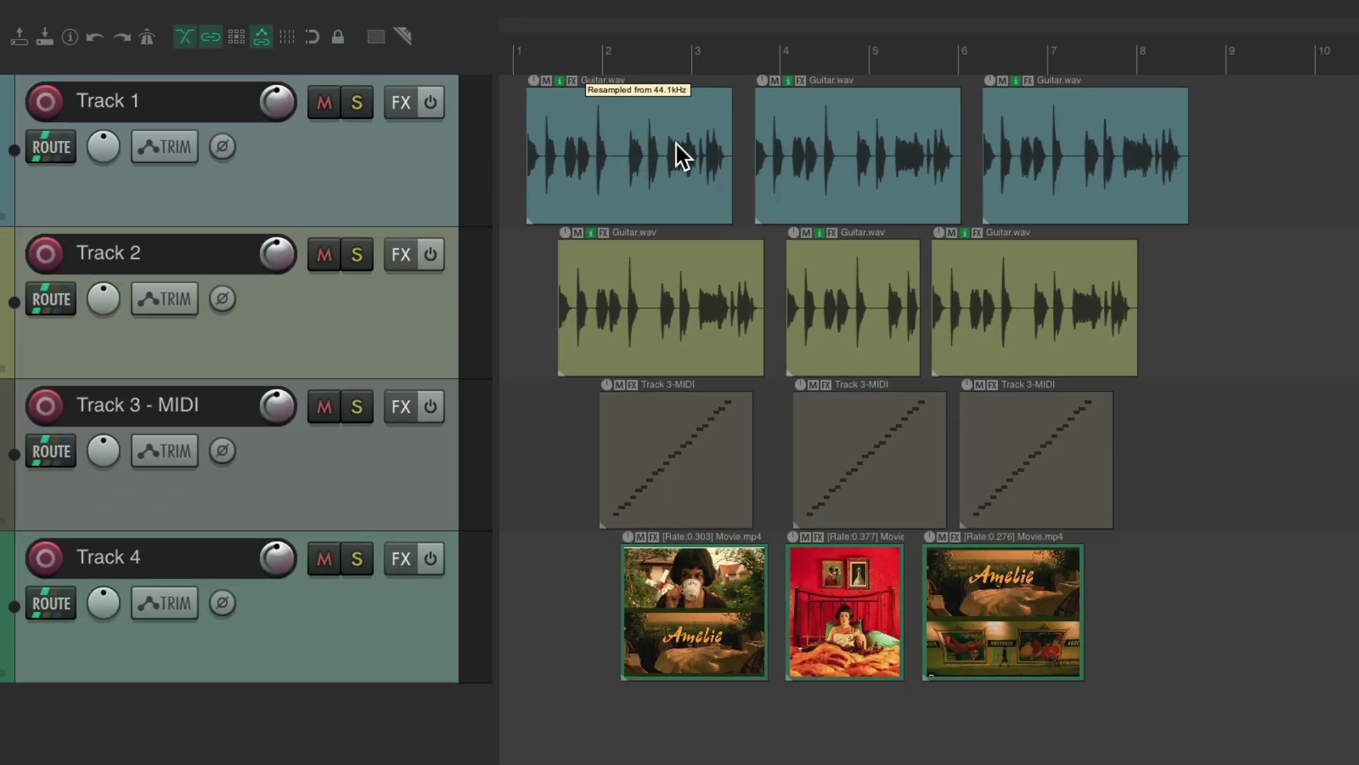
Marquee-select the first two items on Tracks 1 and 2, lower their volume together to -4.50 dB, reset it, and clear the selection.
drag(652, 139, 898, 310)
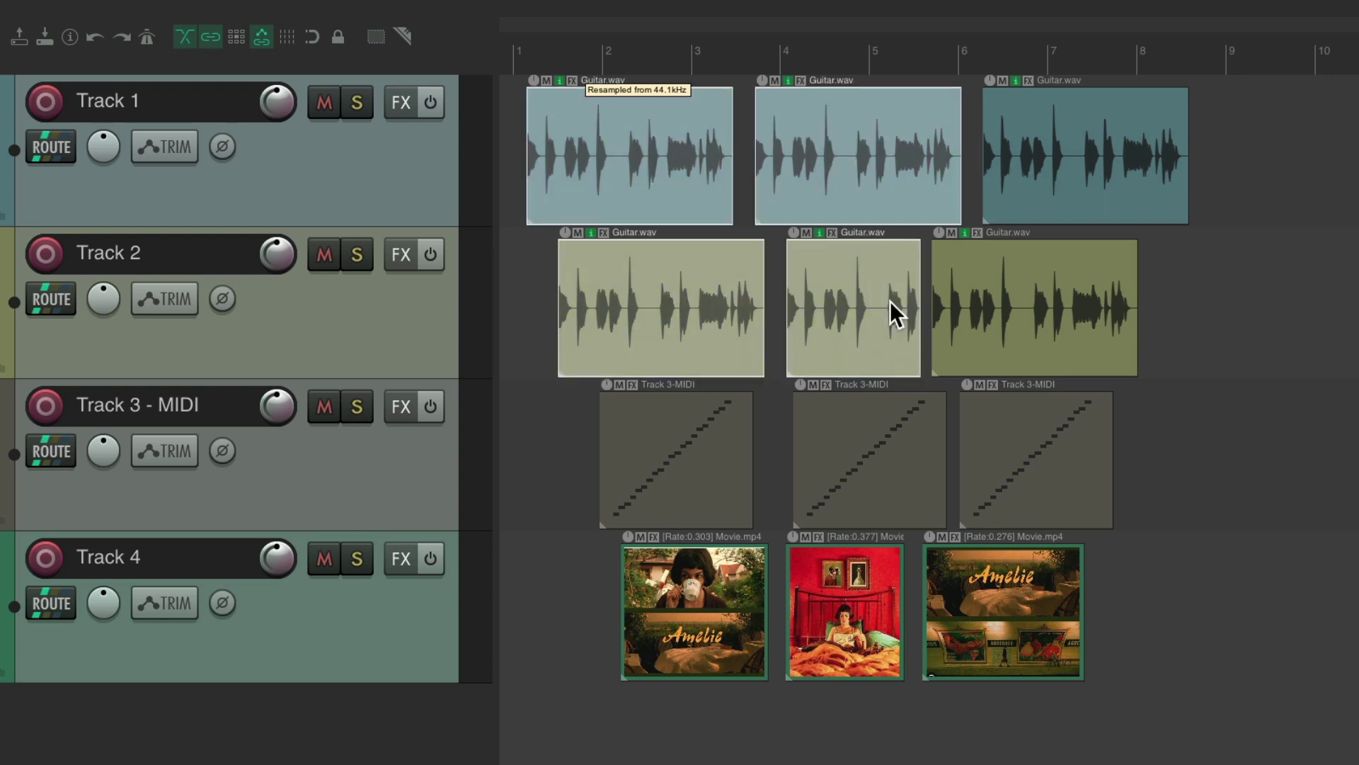
mouse_move(759, 87)
mouse_down()
mouse_move(771, 158)
mouse_move(764, 110)
mouse_up()
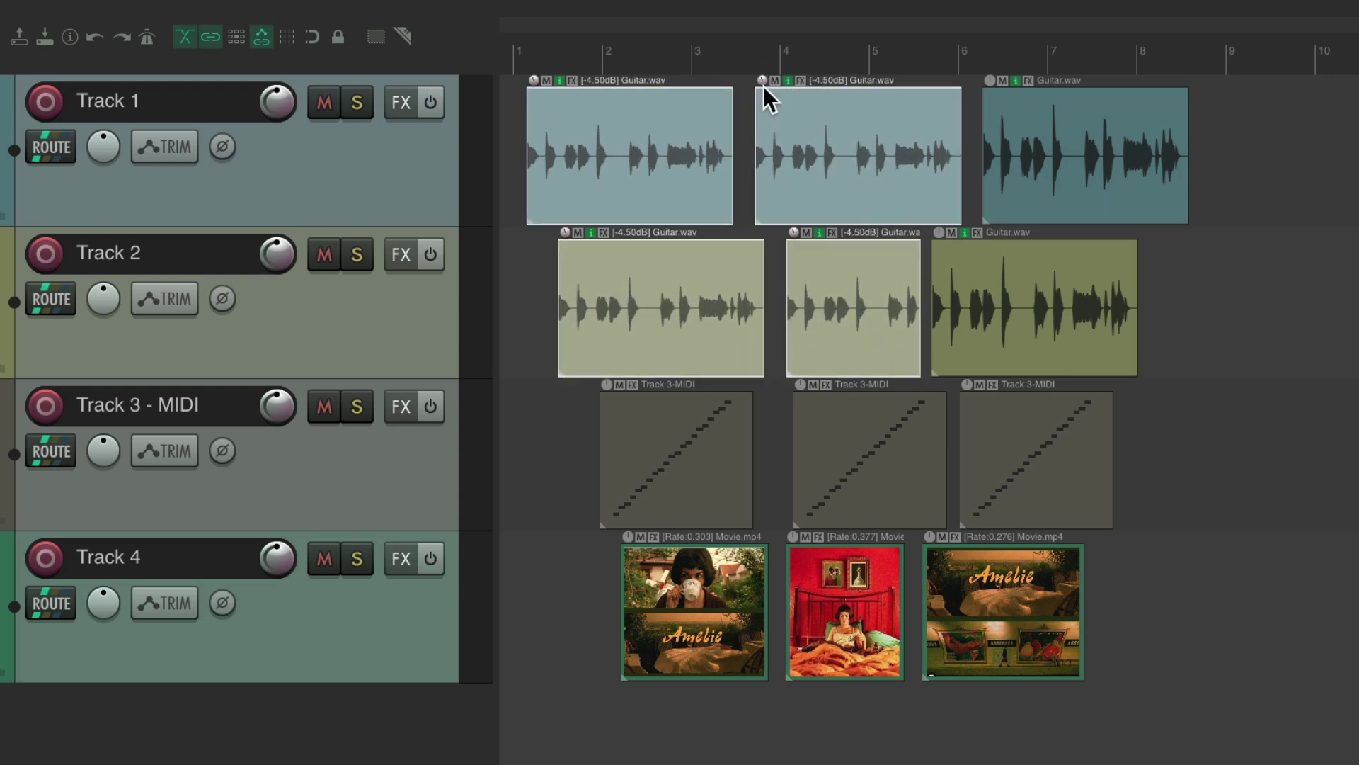
double_click(761, 82)
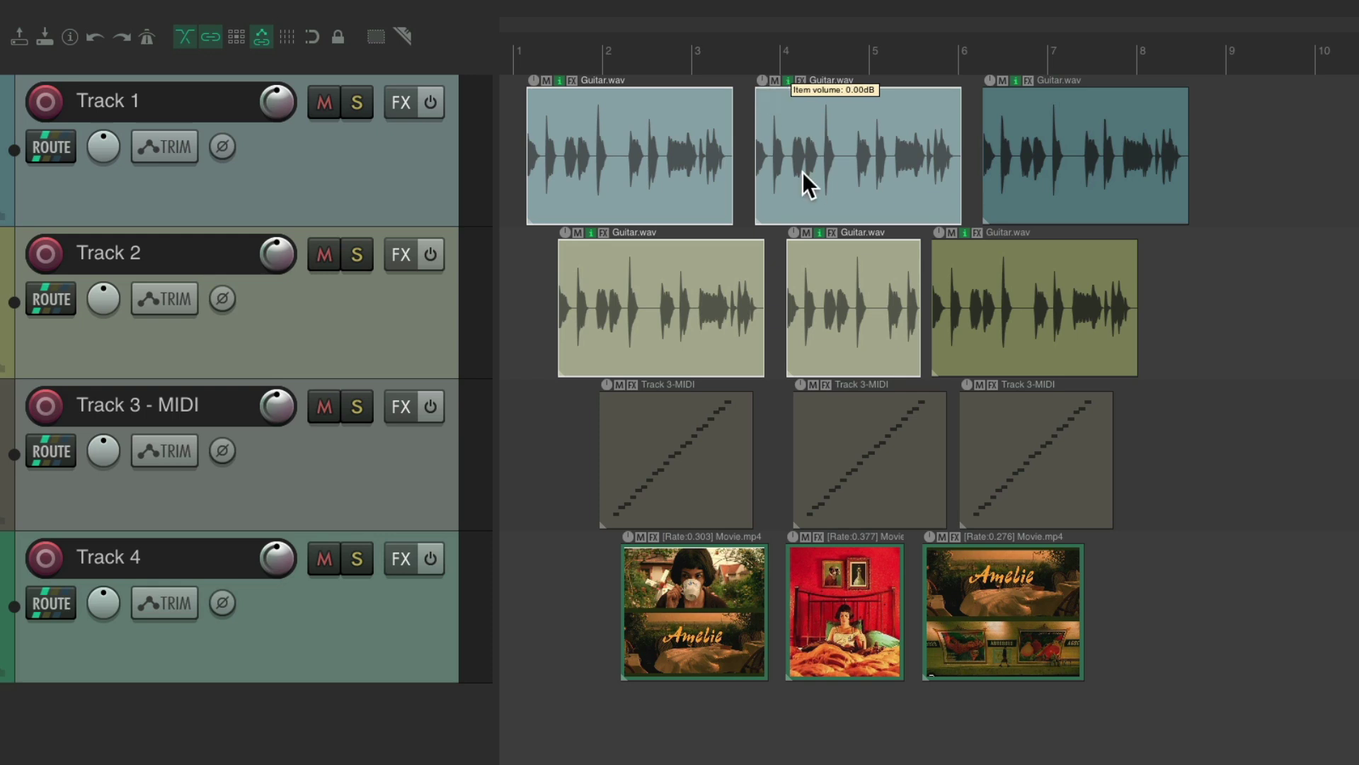
key(Escape)
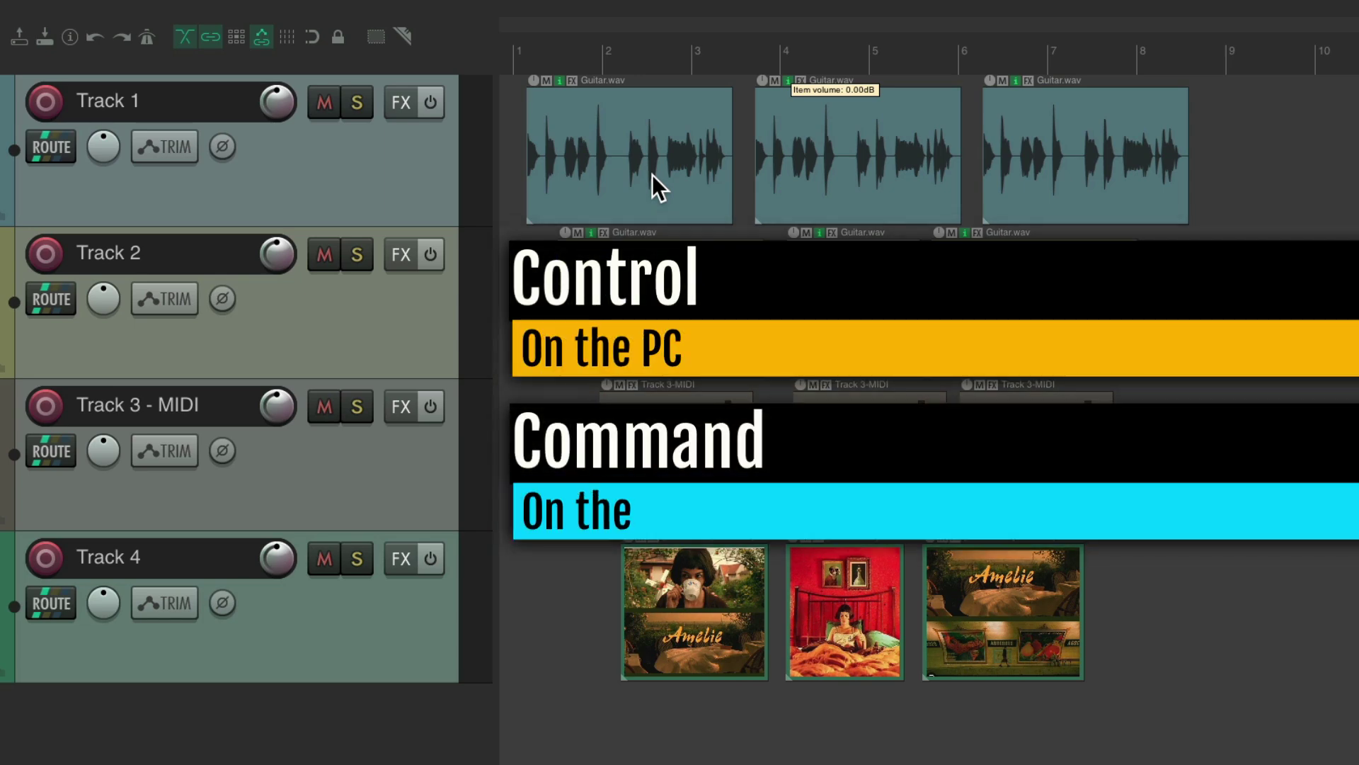
Select the first and last items on Tracks 1 and 3 together with the middle item on Track 2.
drag(648, 146, 1029, 105)
ctrl+click(1030, 105)
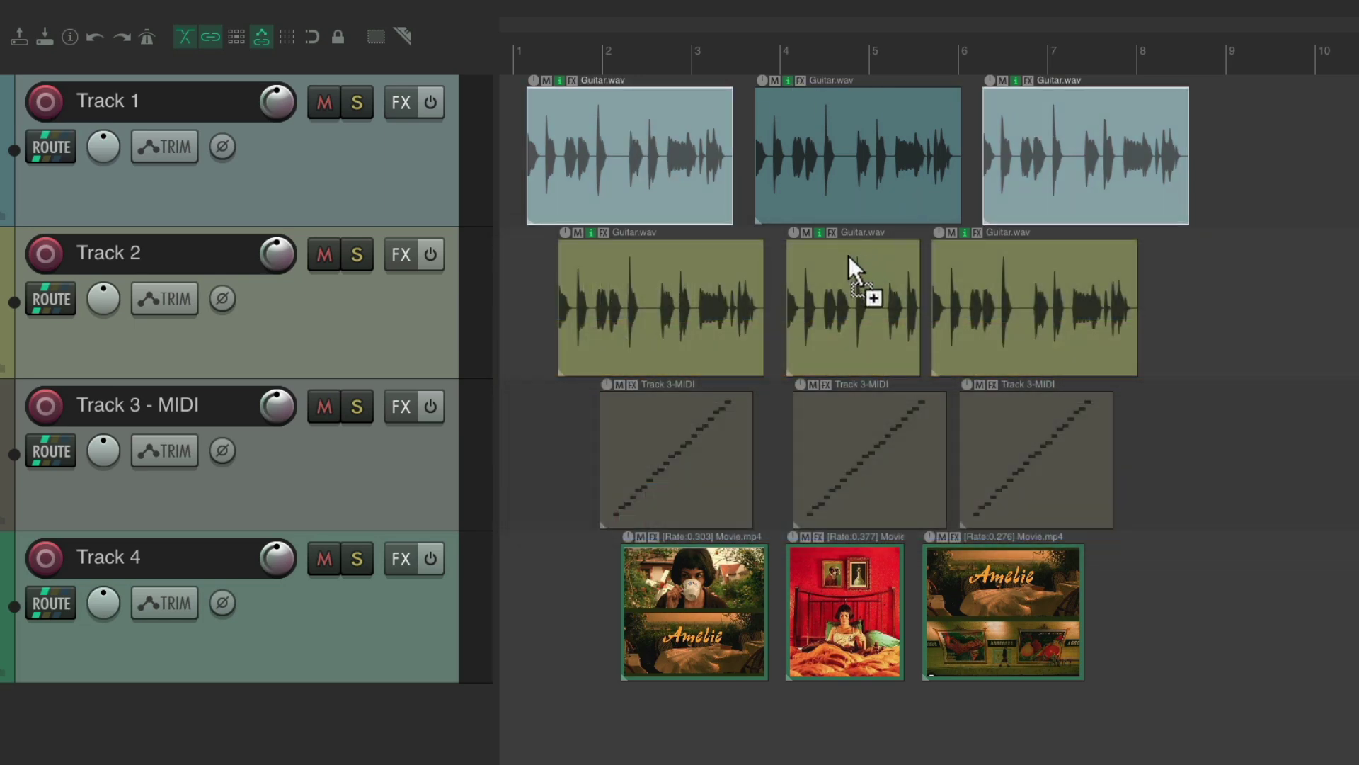
ctrl+click(851, 255)
ctrl+click(739, 453)
ctrl+click(993, 426)
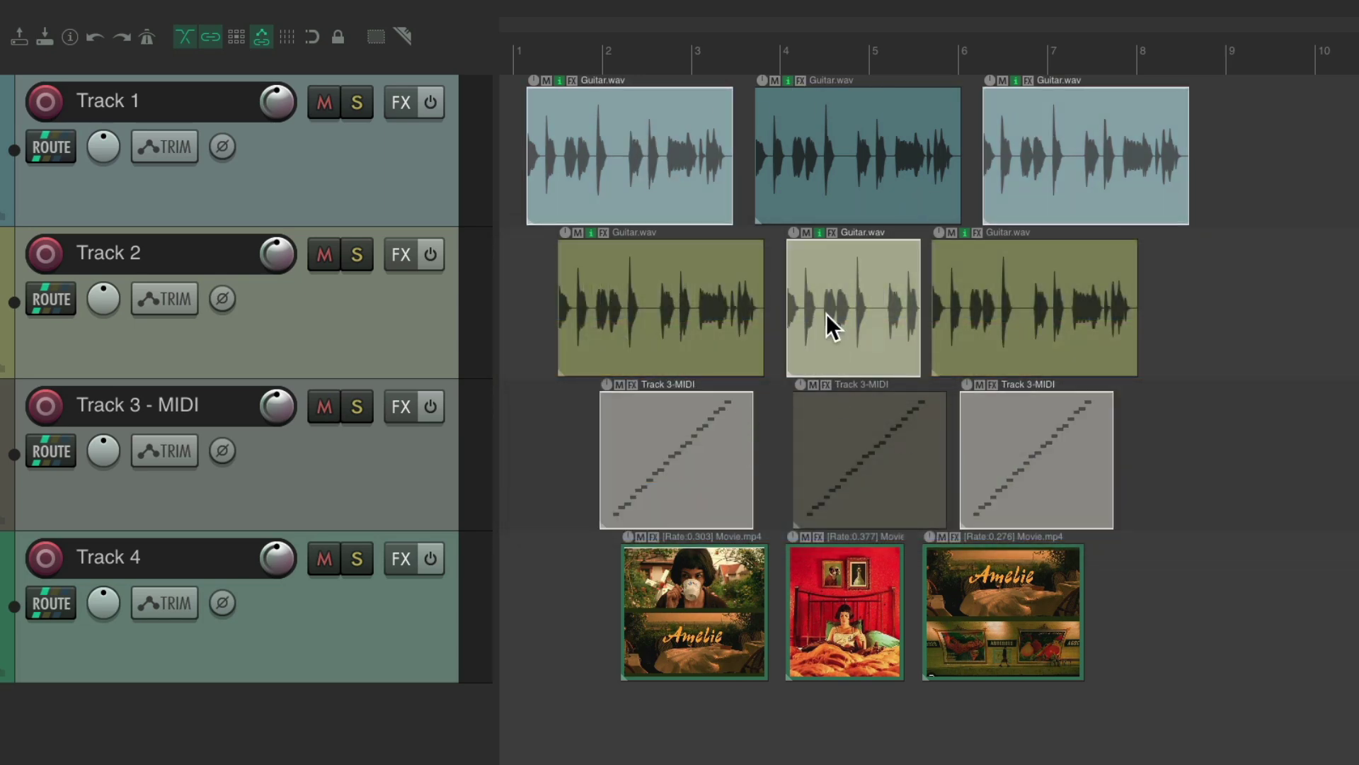
Select all items except the middle ones on Tracks 2 and 3, lower their volume to -6.70 dB, and reset it.
key(Escape)
key(ctrl+a)
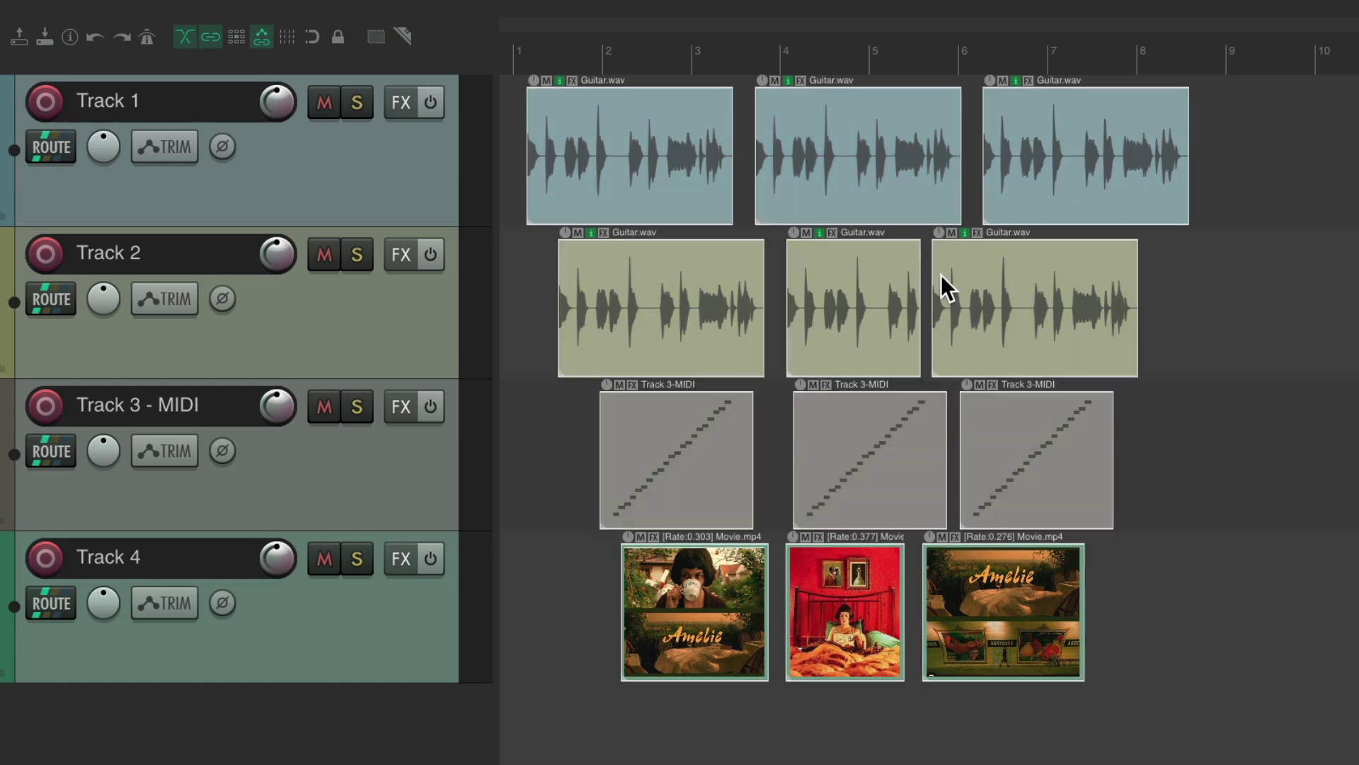
ctrl+click(842, 267)
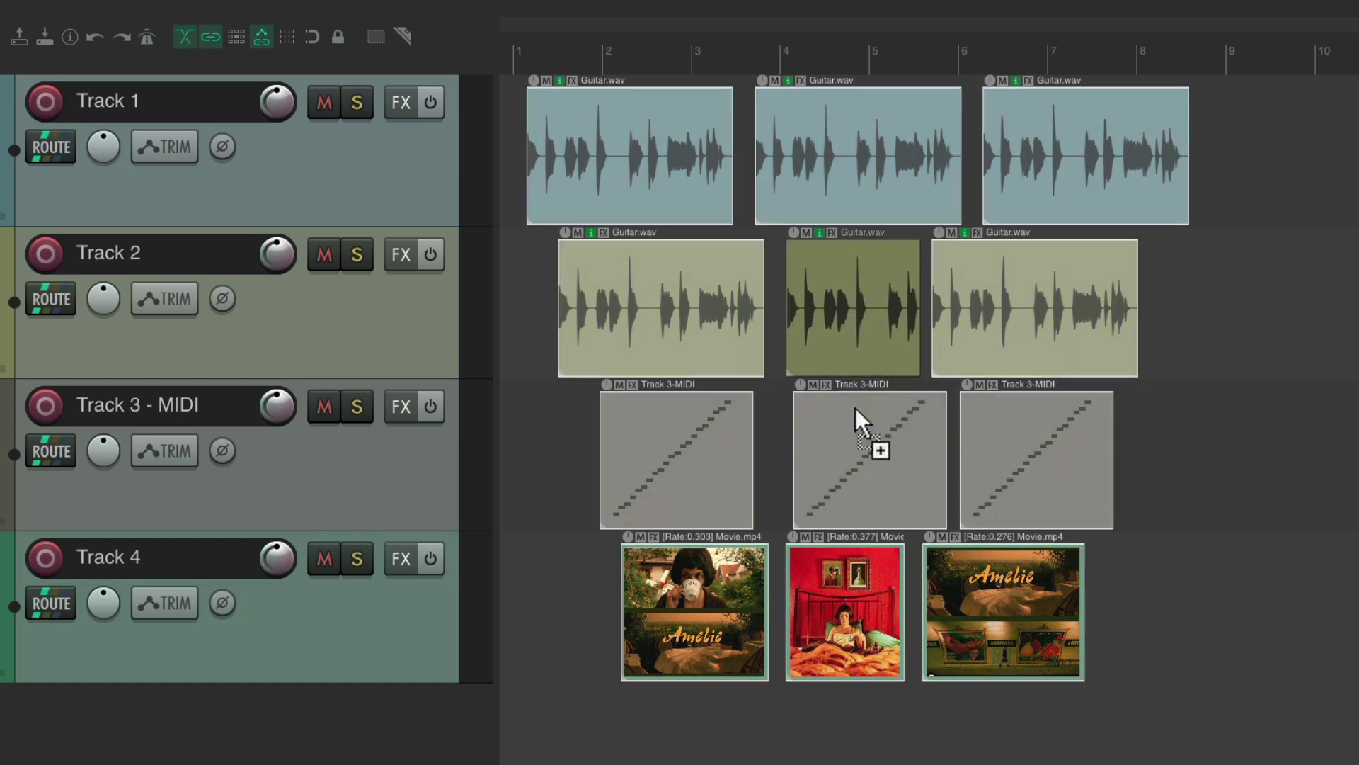
ctrl+click(851, 428)
drag(763, 86, 761, 136)
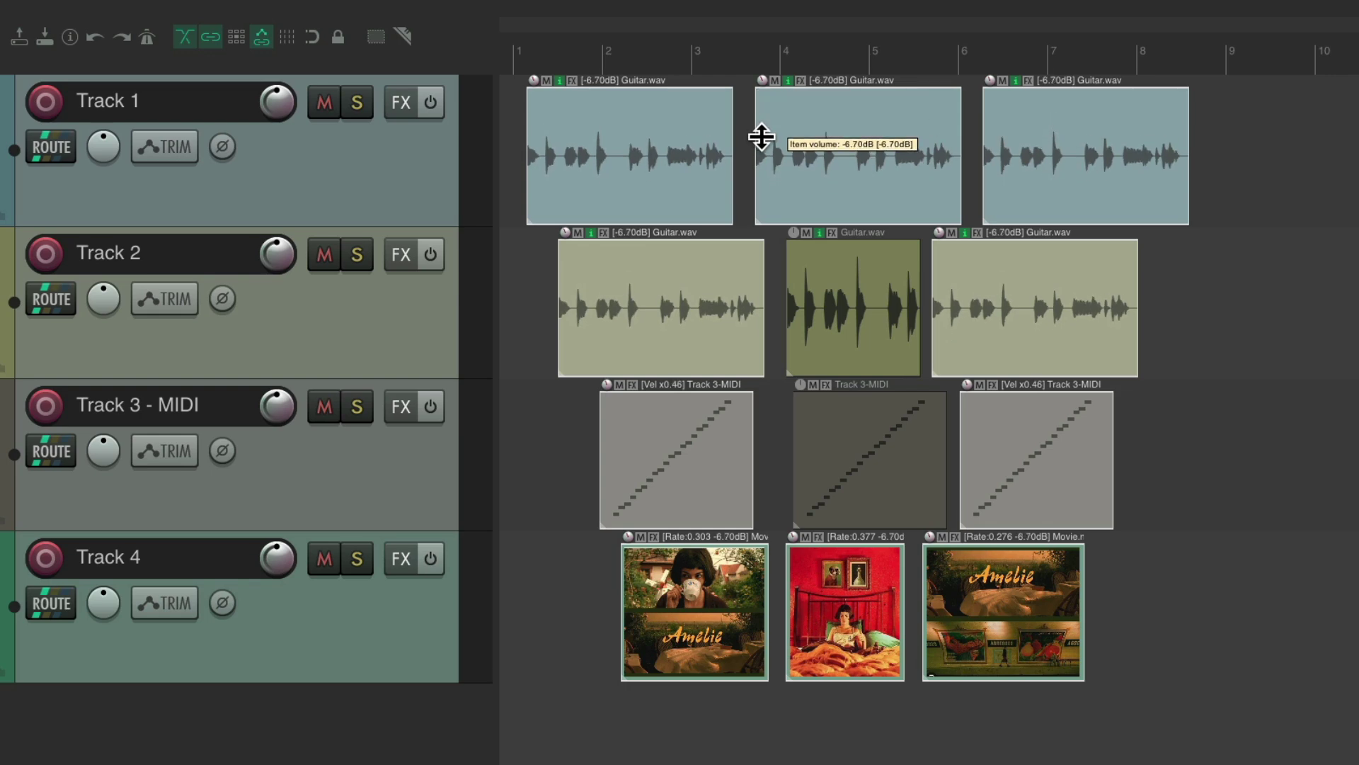
double_click(761, 81)
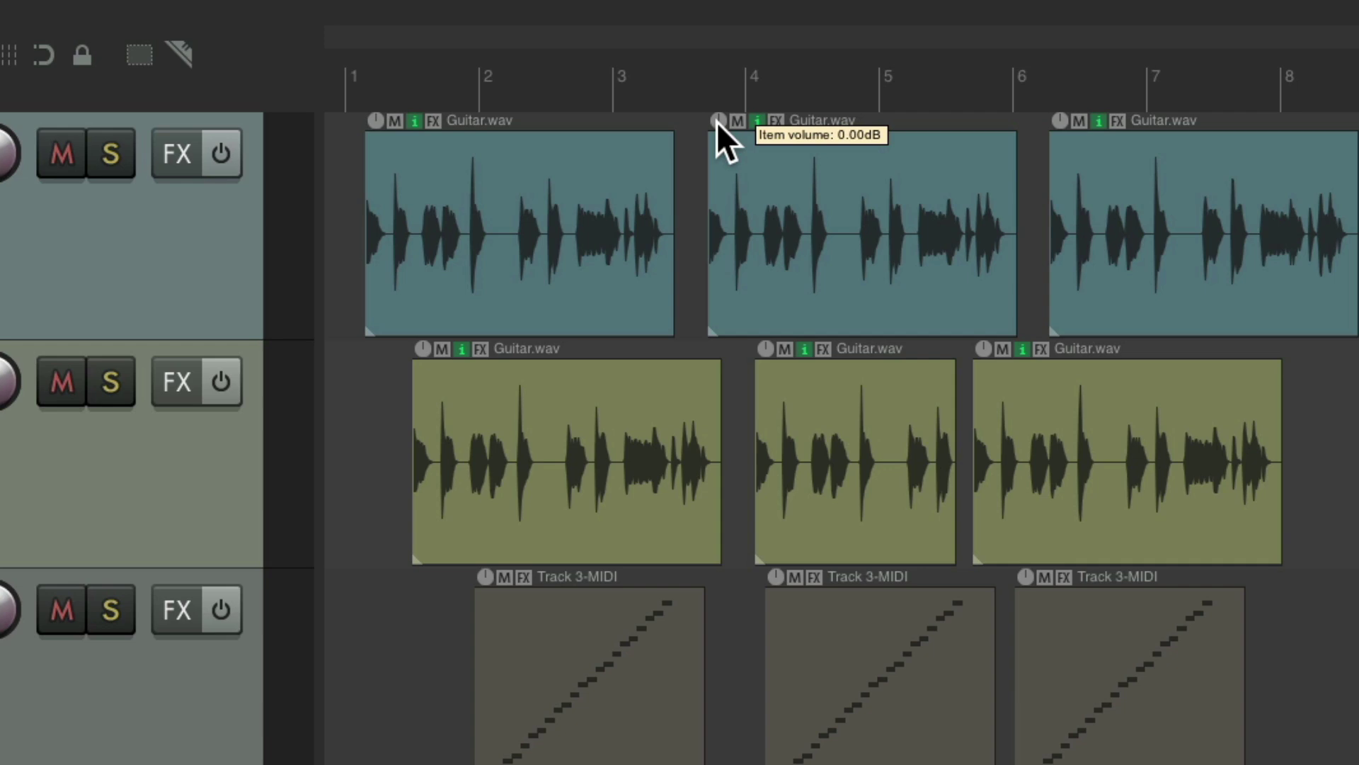
Mute and unmute the middle item on Track 1, and do the same with the first item on that track.
click(737, 122)
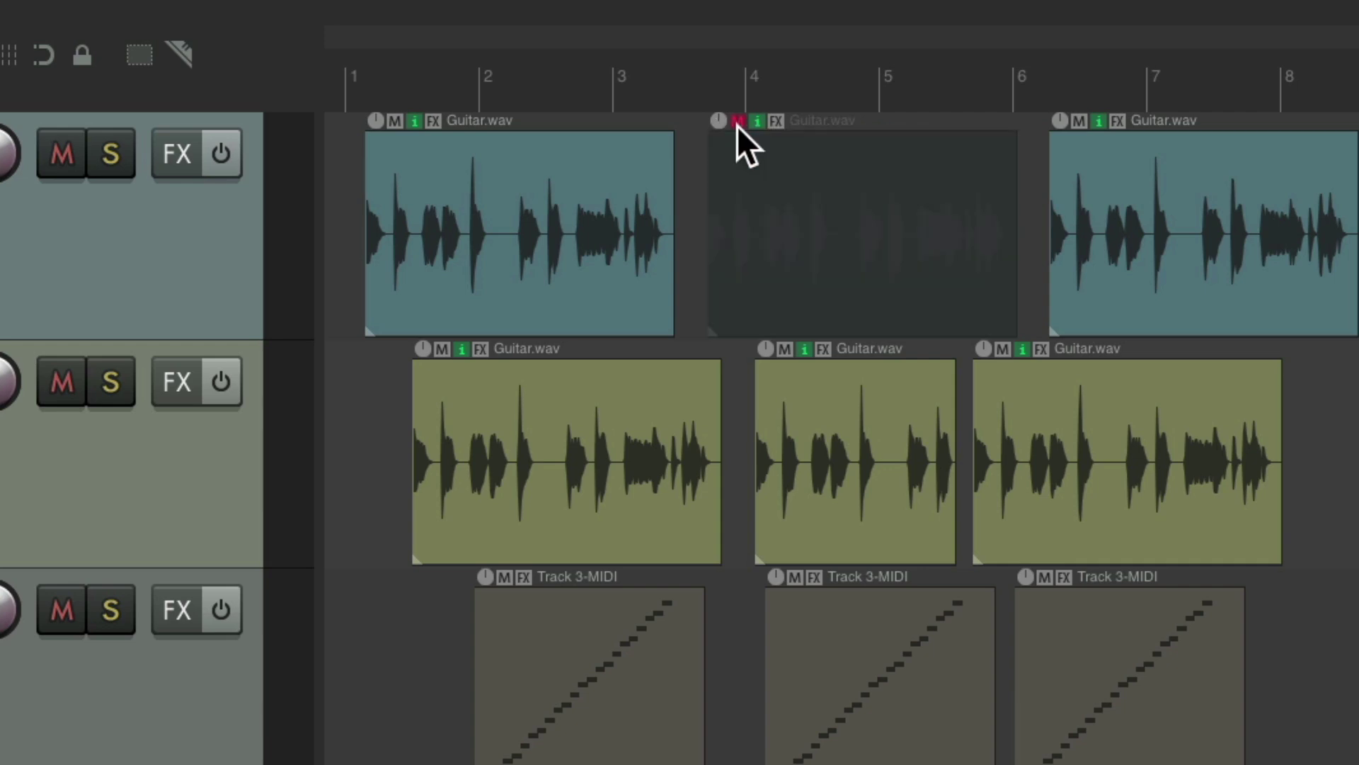
click(737, 122)
click(394, 120)
click(395, 120)
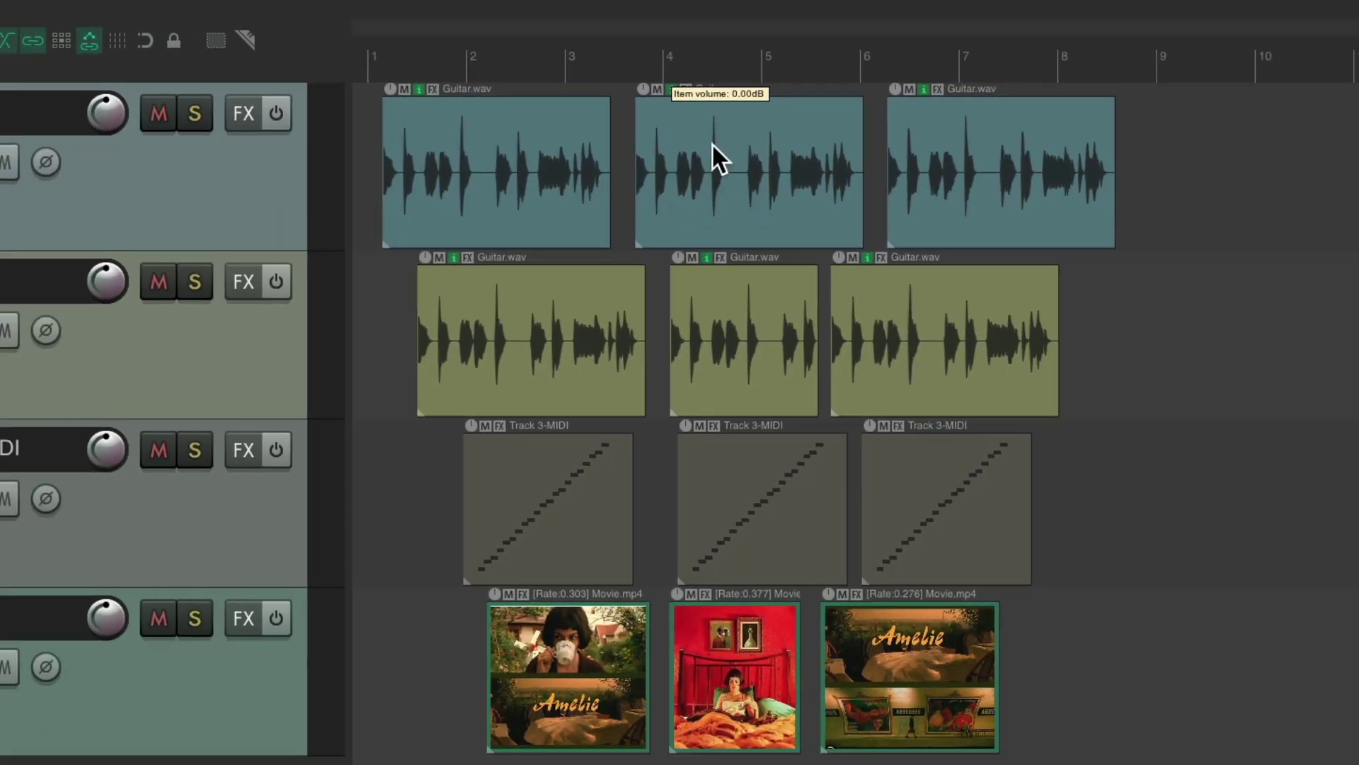
Select all three items on Track 1 as a range, mute them together, and unmute them.
click(494, 136)
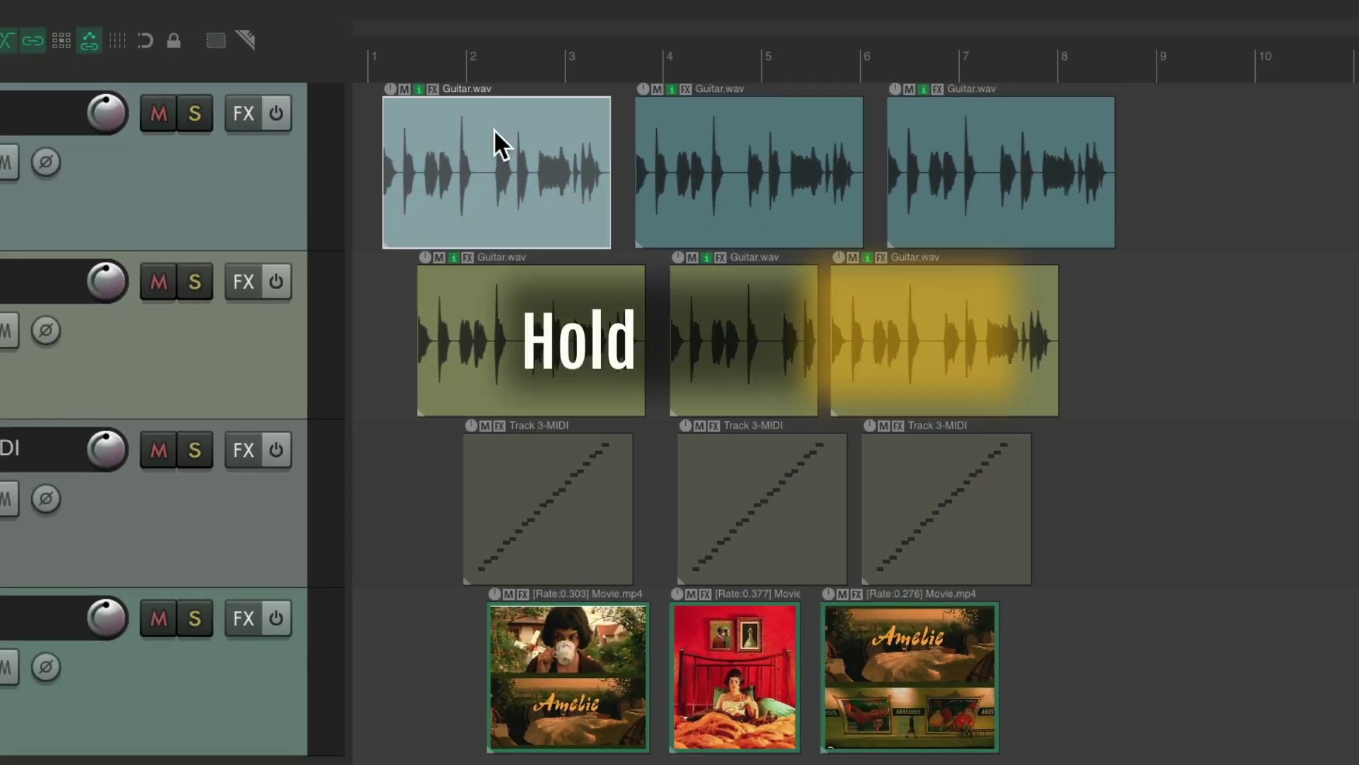
shift+click(946, 121)
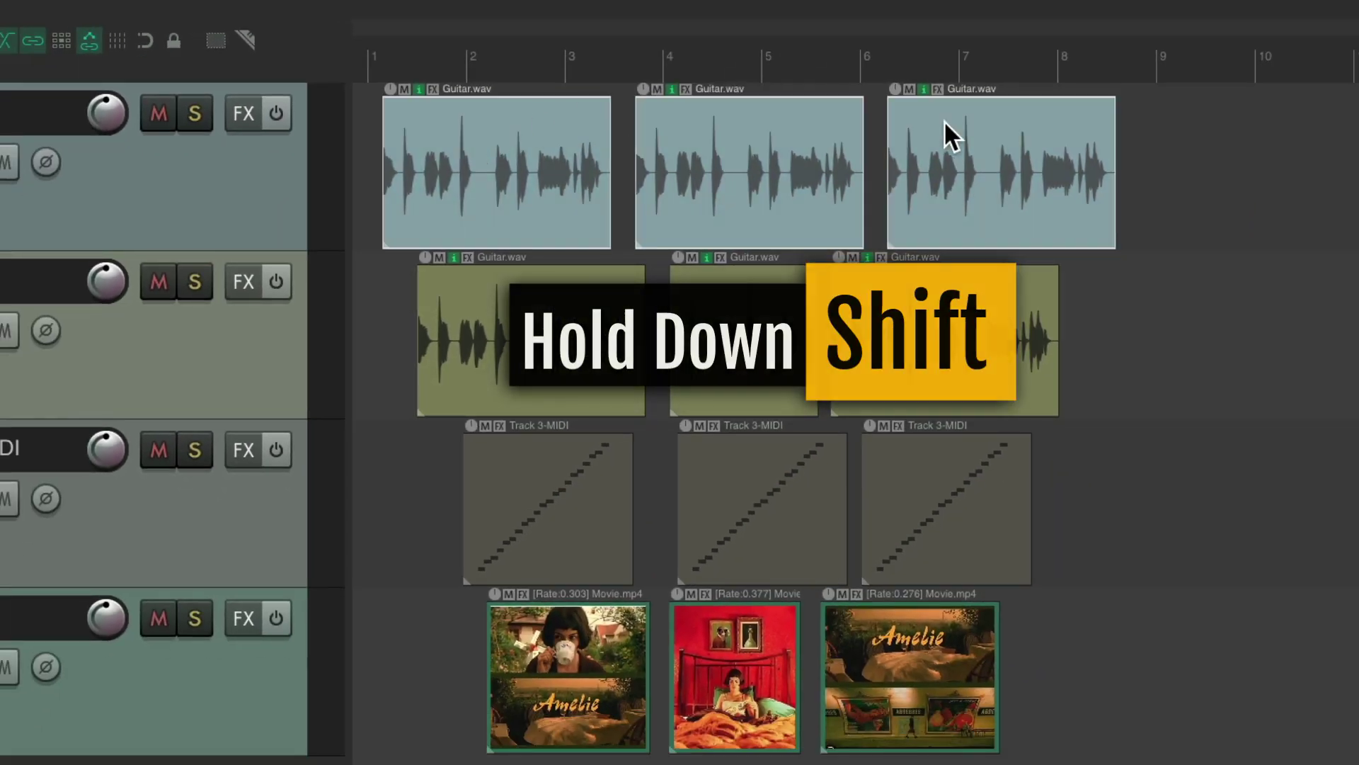
click(657, 90)
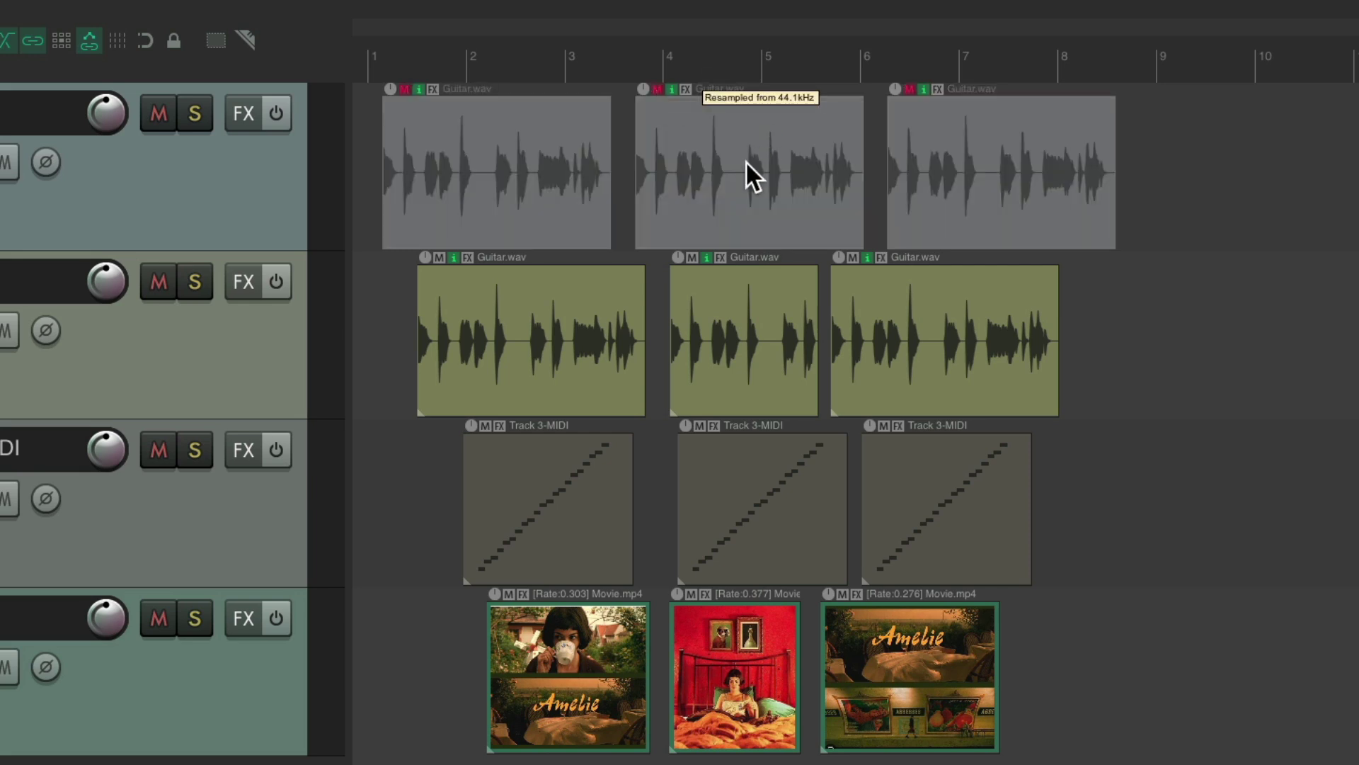
click(656, 90)
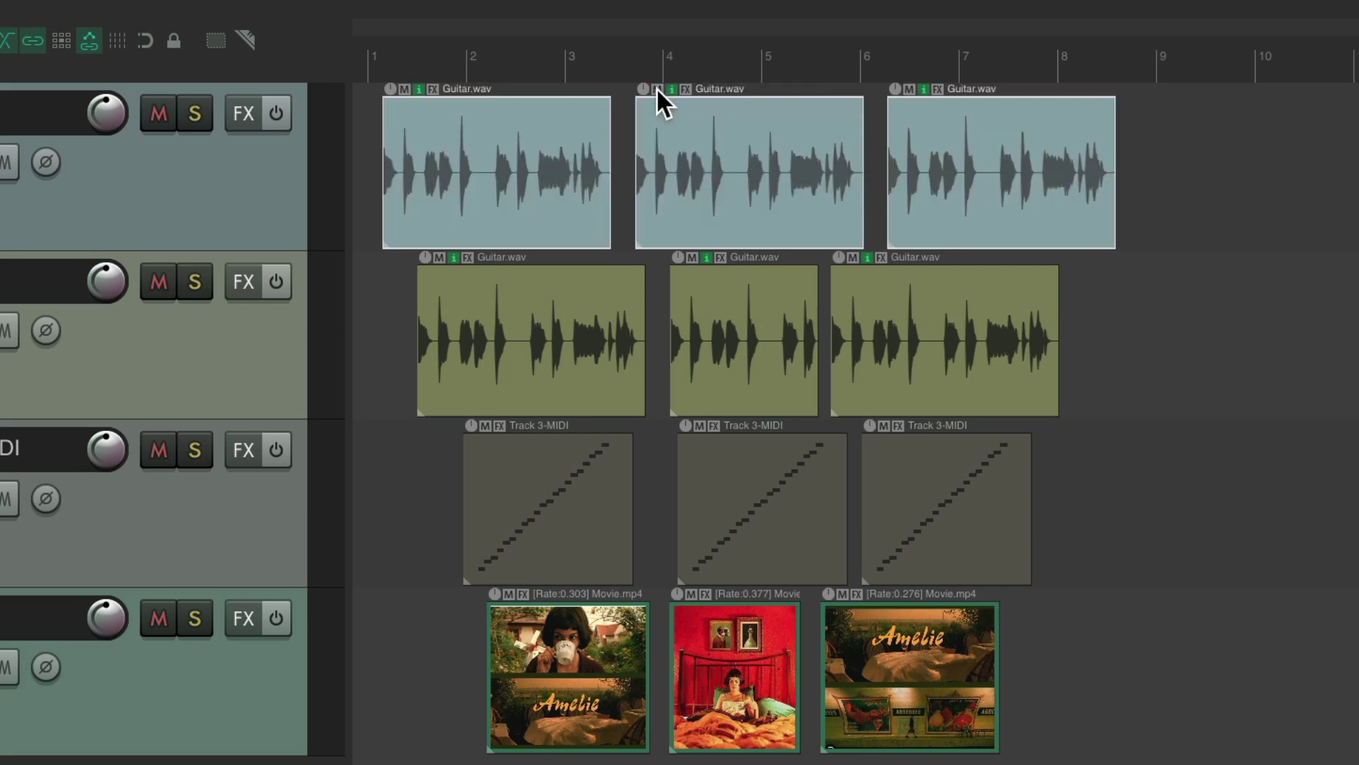
Marquee-select all items on Tracks 1 and 2 and mute them together.
drag(546, 168, 941, 330)
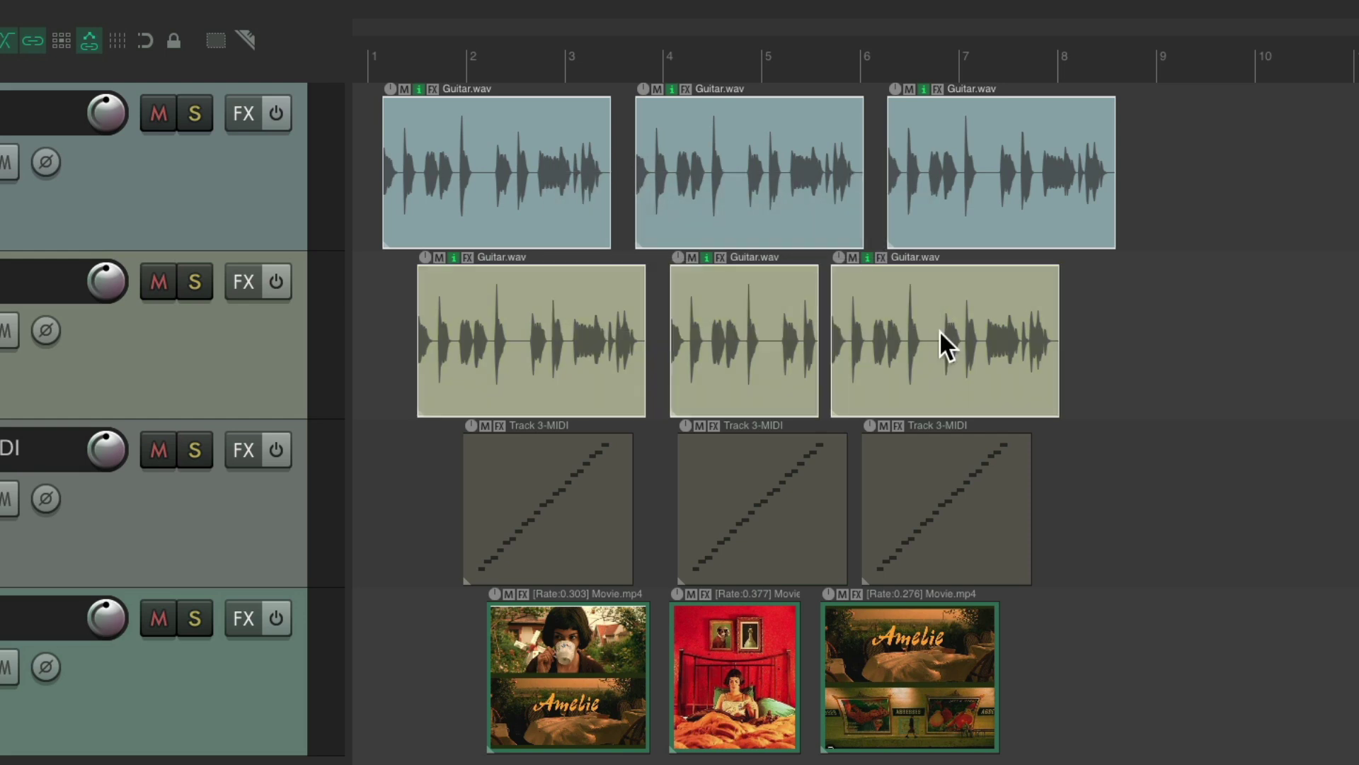
click(692, 258)
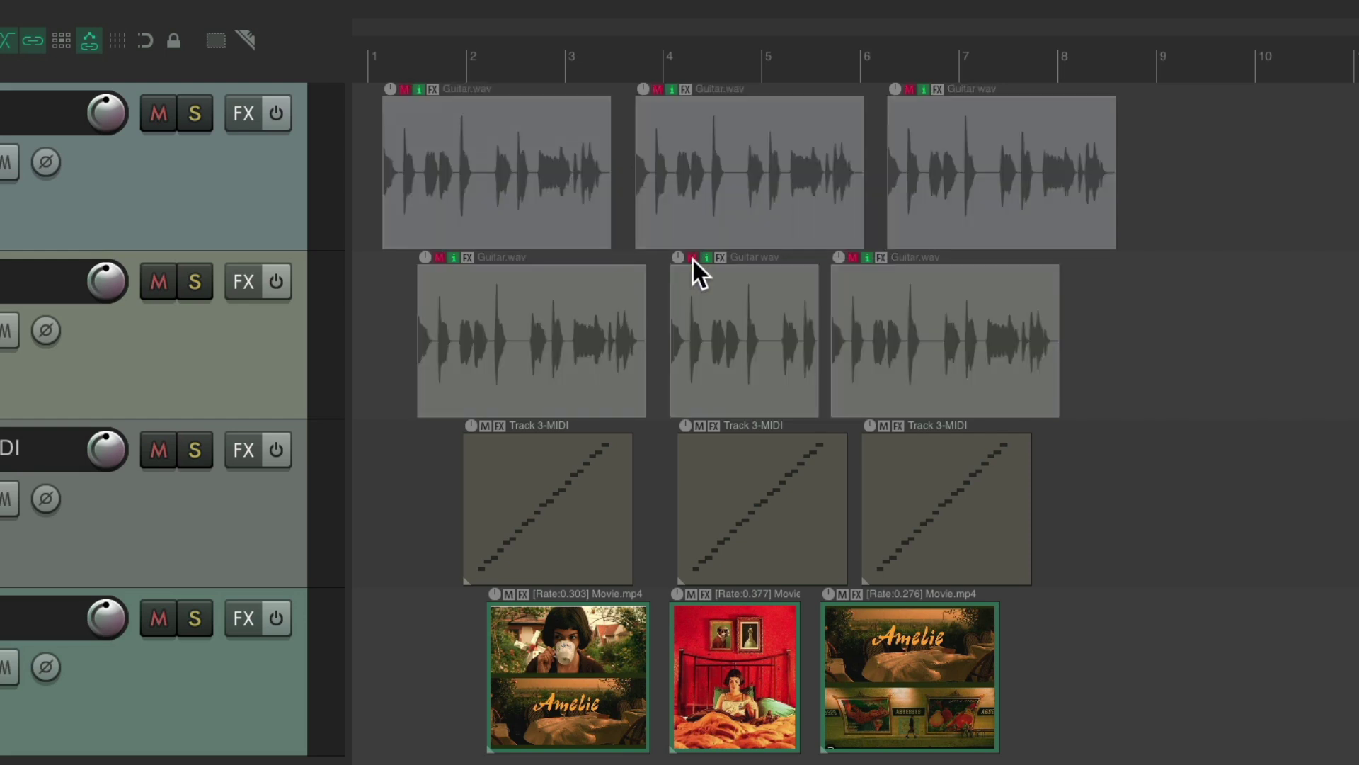
Unmute the Track 1 and 2 items, and mute and unmute all items except Track 1's middle and Track 2's first.
click(692, 258)
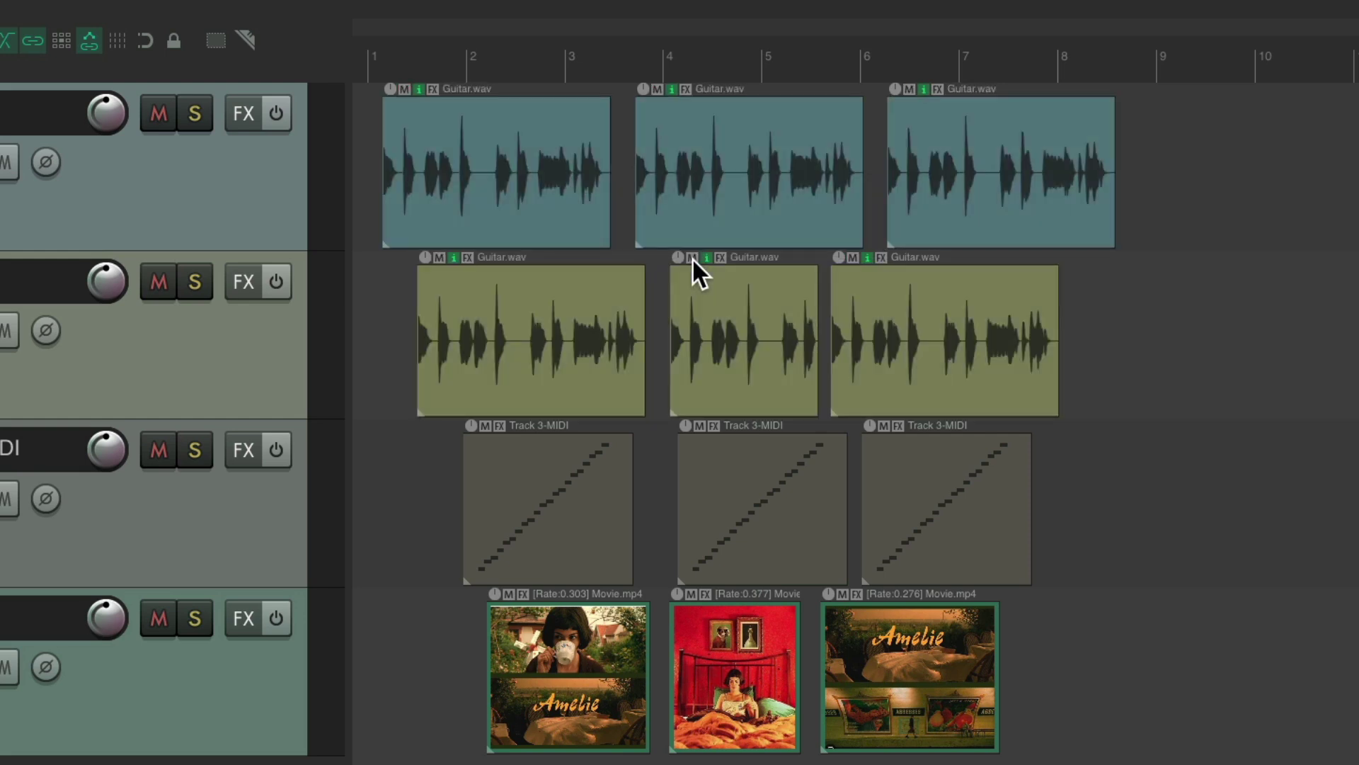
ctrl+click(726, 141)
ctrl+click(576, 311)
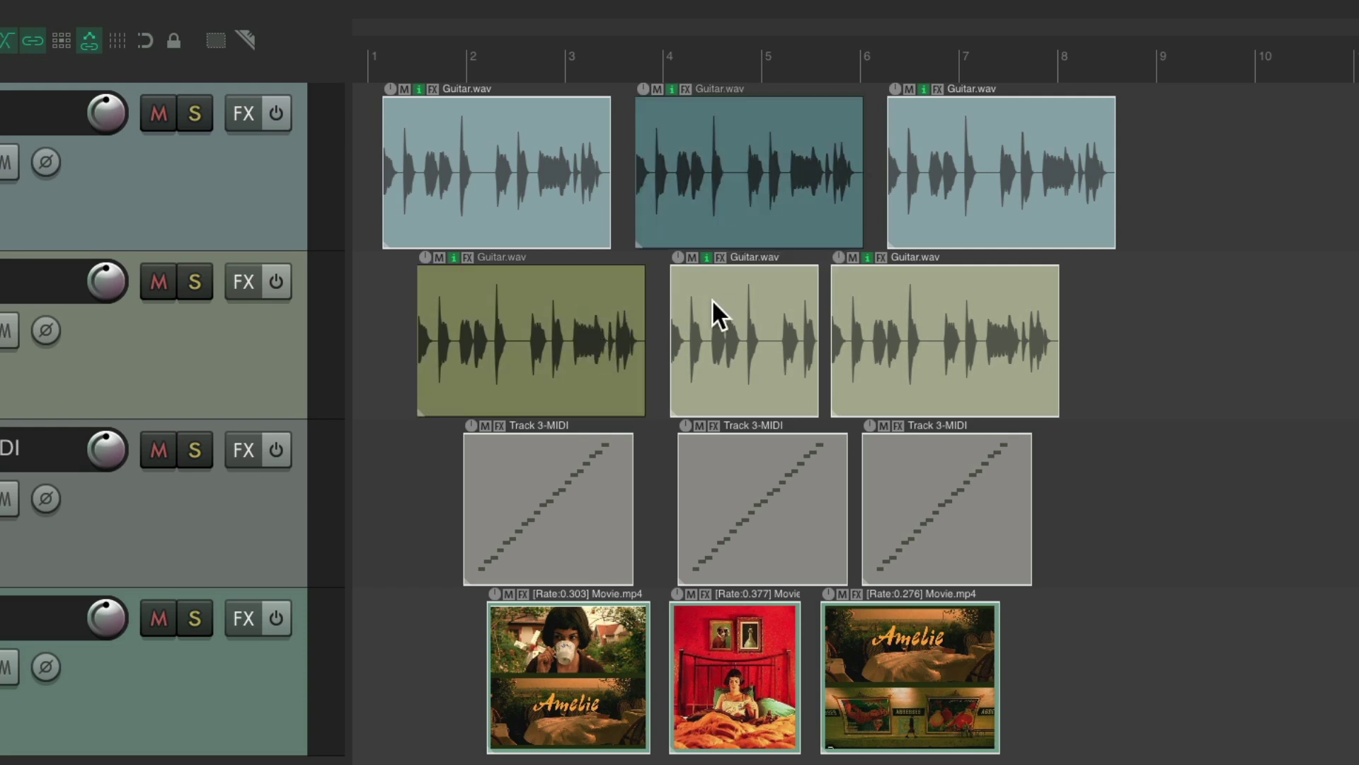
click(693, 258)
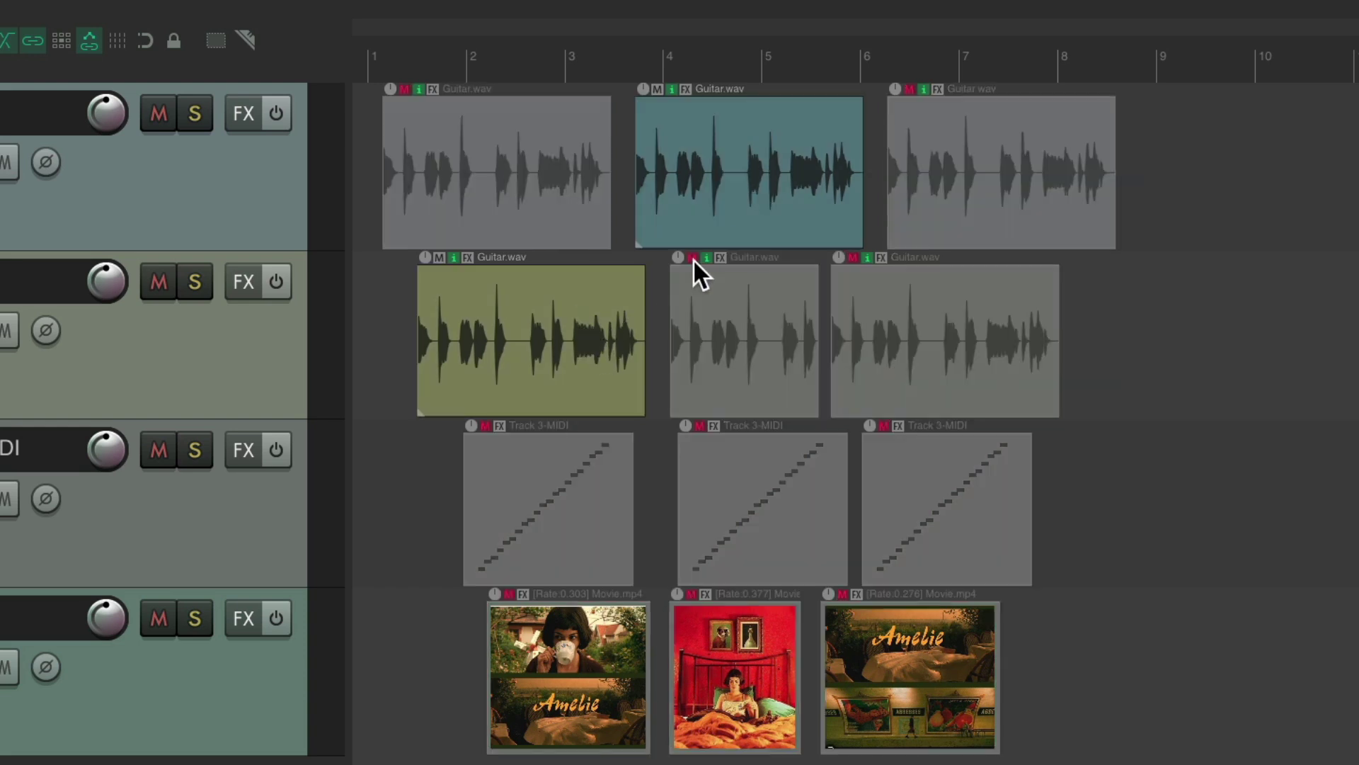
click(694, 258)
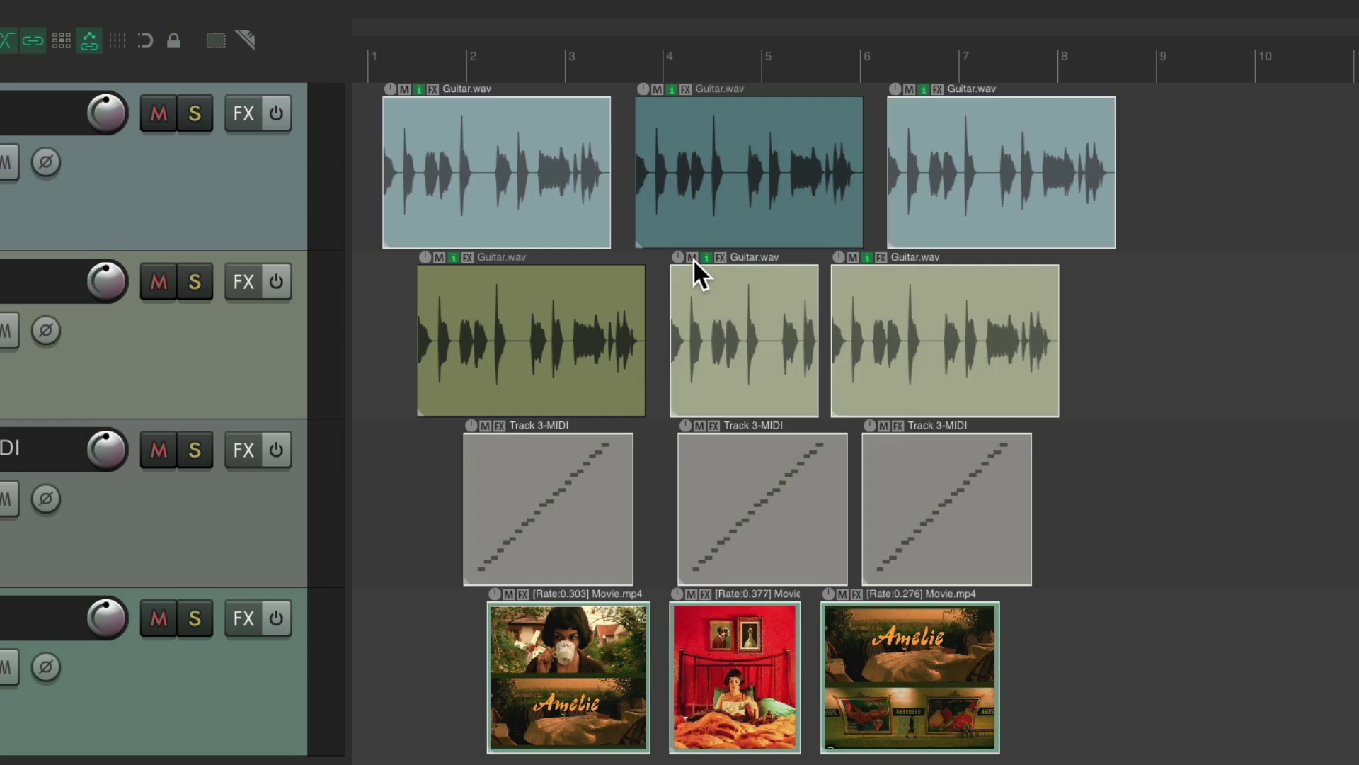
Trim and restore the start and end edges of the first and middle items on Track 1, one at a time.
key(ctrl+a)
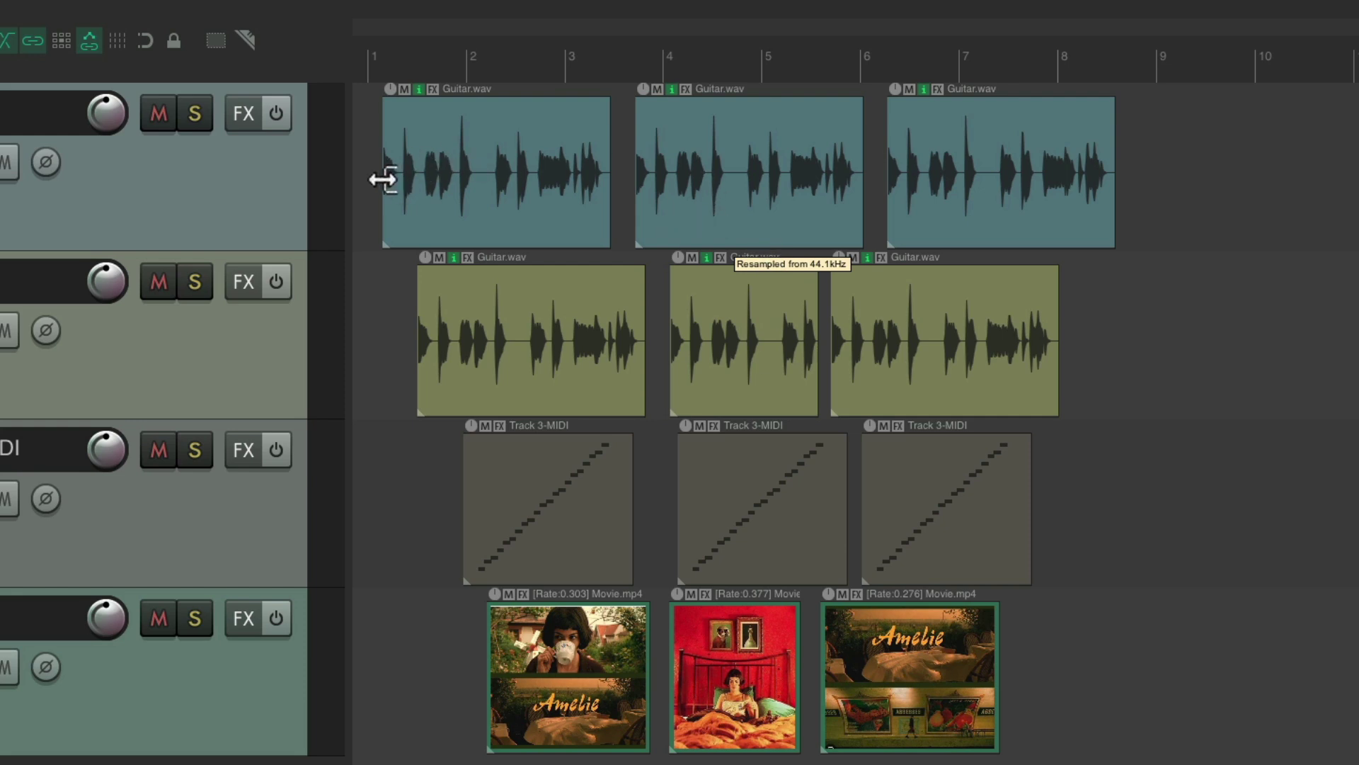
mouse_move(383, 179)
mouse_down()
mouse_move(491, 170)
mouse_move(383, 180)
mouse_up()
drag(606, 187, 798, 391)
mouse_move(639, 190)
mouse_down()
mouse_move(710, 188)
mouse_move(636, 206)
mouse_up()
mouse_move(863, 200)
mouse_down()
mouse_move(789, 216)
mouse_move(864, 209)
mouse_up()
Trim and restore the edges of all items together, and again with the middle items on Tracks 2 and 3 deselected.
key(ctrl+a)
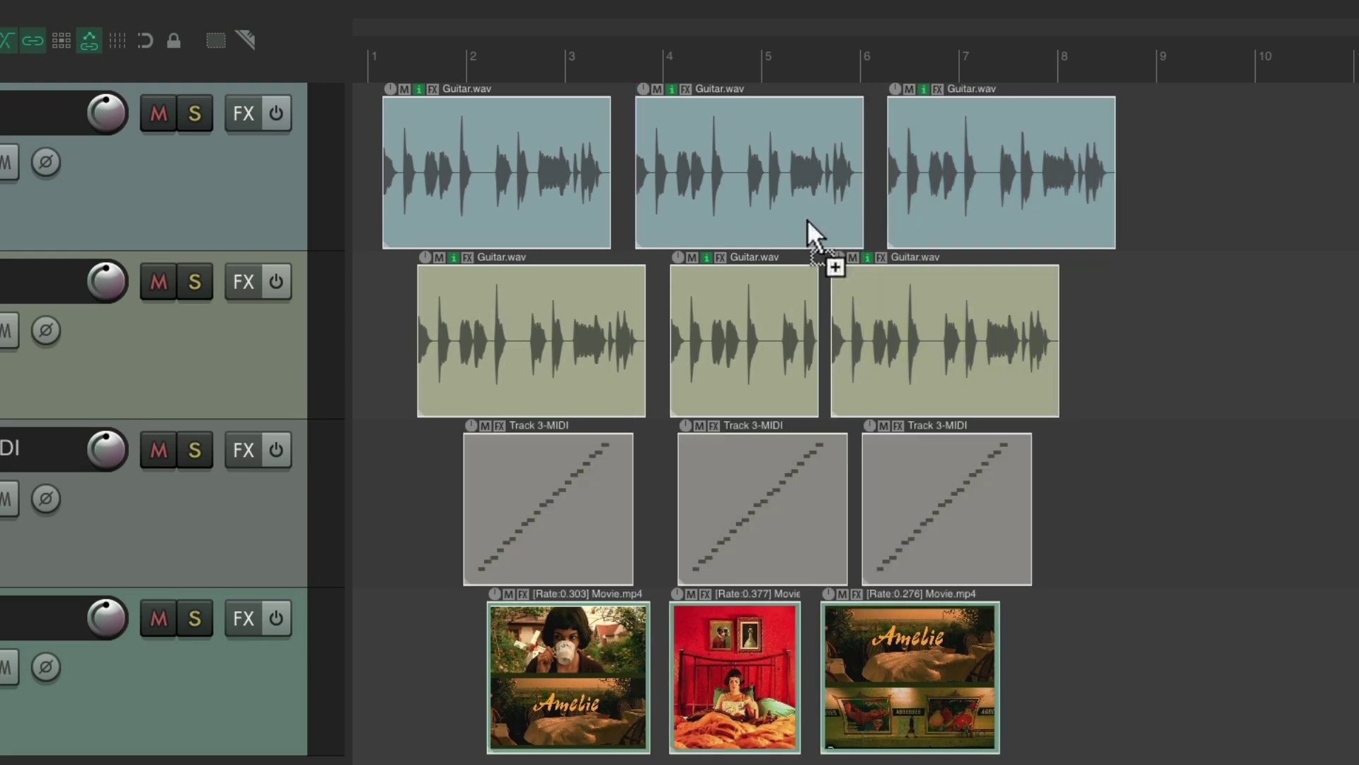
mouse_move(644, 211)
mouse_down()
mouse_move(677, 212)
mouse_move(646, 212)
mouse_up()
ctrl+click(734, 308)
ctrl+click(774, 466)
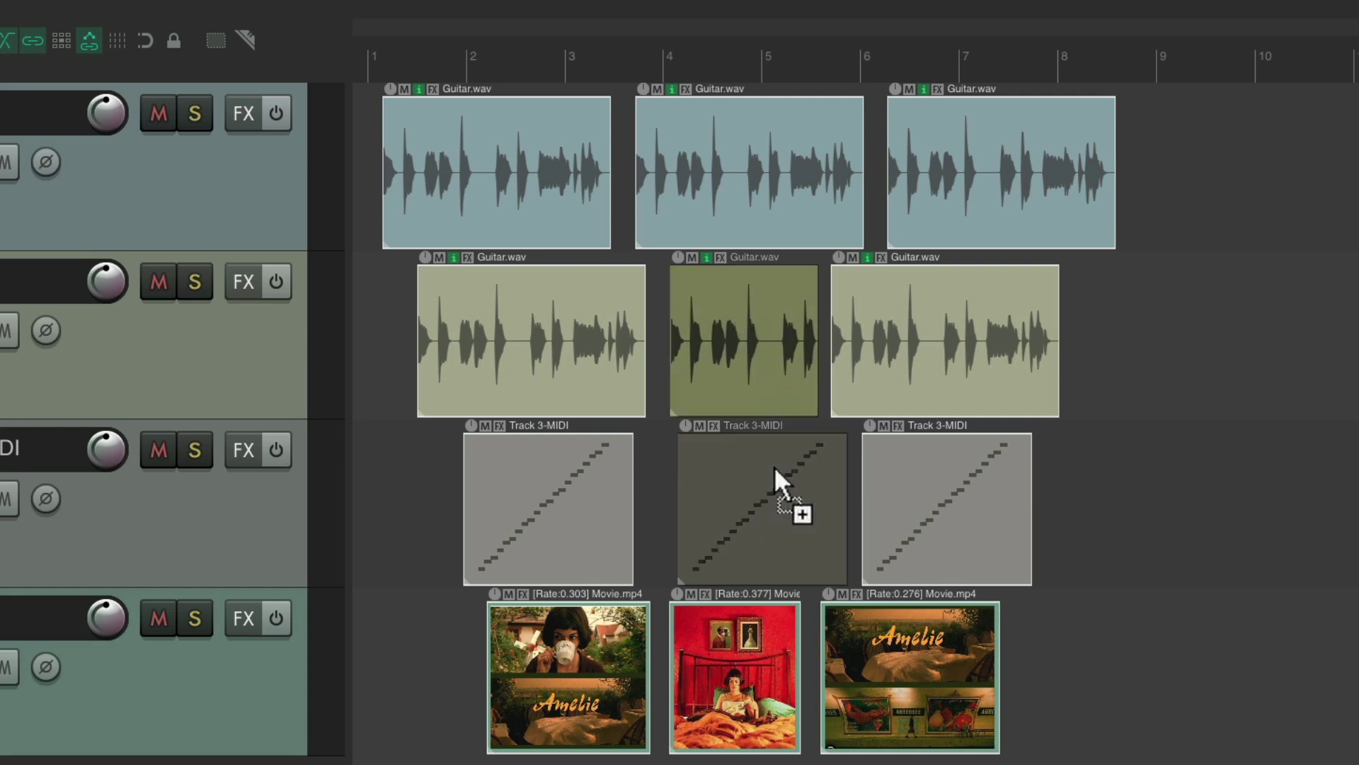
mouse_move(863, 194)
mouse_down()
mouse_move(797, 220)
mouse_move(853, 217)
mouse_up()
drag(639, 226, 644, 229)
click(688, 239)
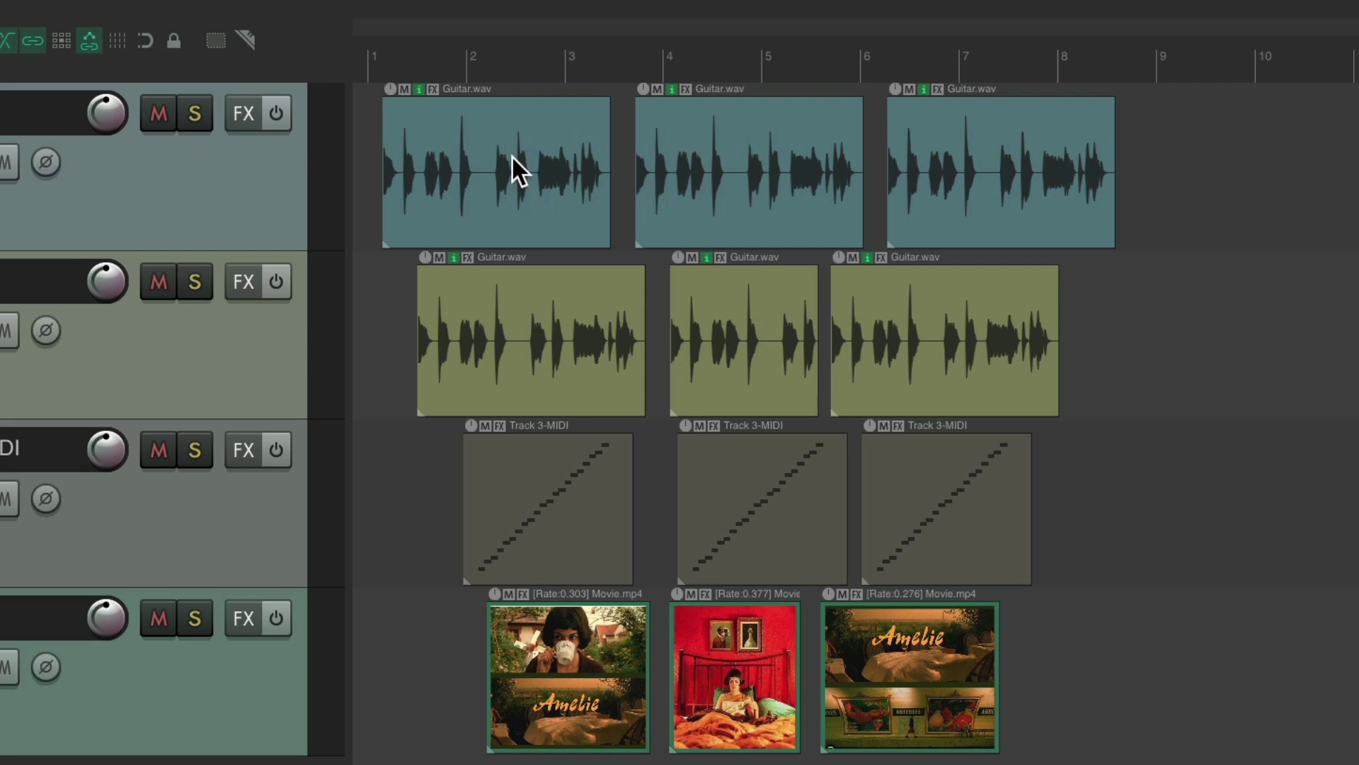
Move the first item on Track 1 and undo the move.
drag(483, 181, 443, 209)
key(ctrl+z)
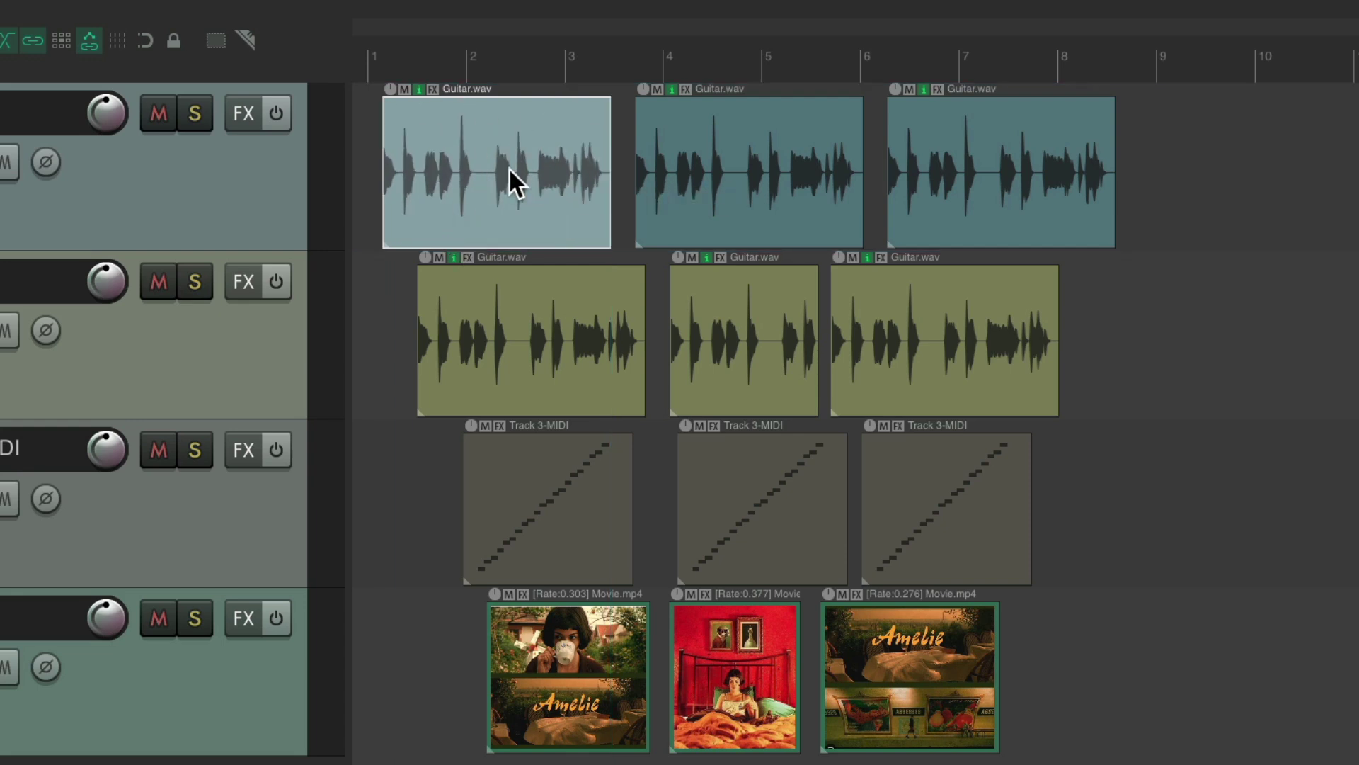
Marquee-select the first two items on Tracks 1 and 2, and toggle individual items out of and back into the selection.
drag(508, 161, 781, 335)
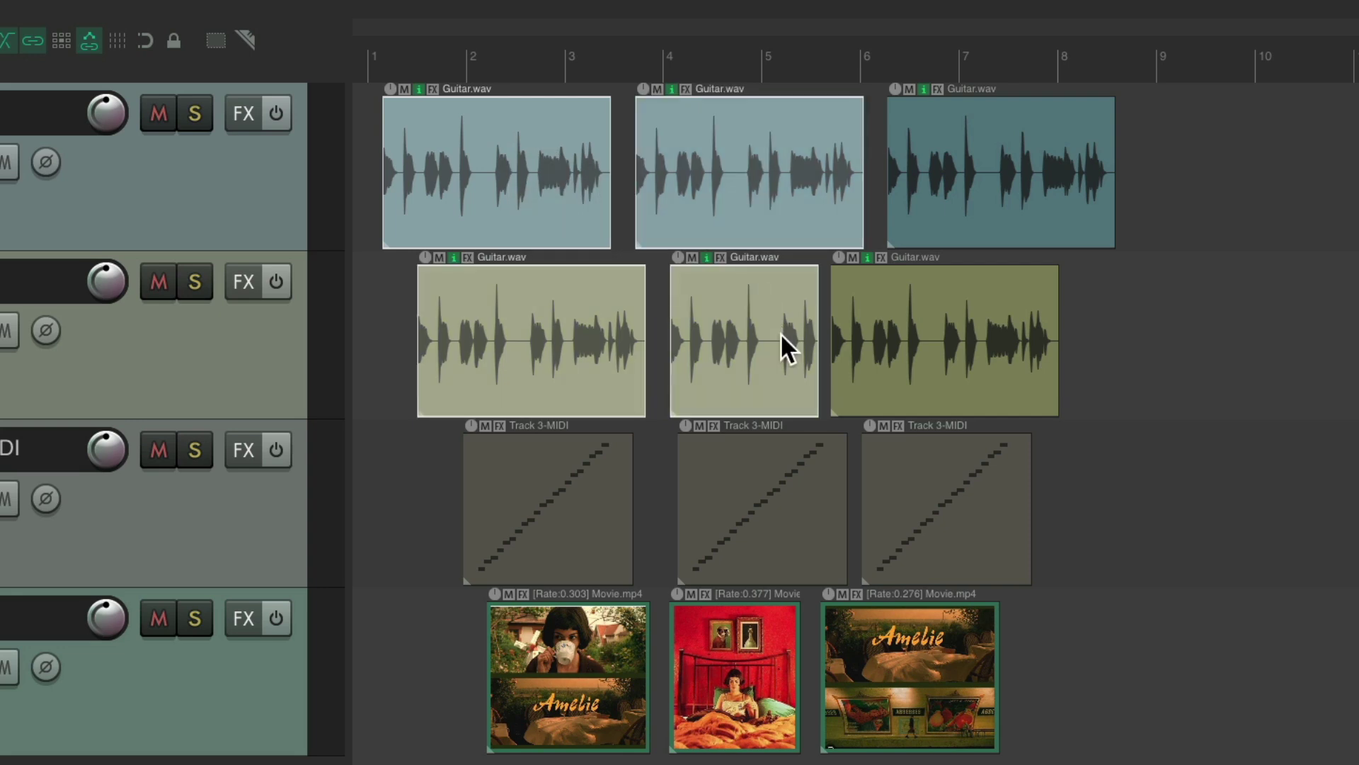
ctrl+click(724, 125)
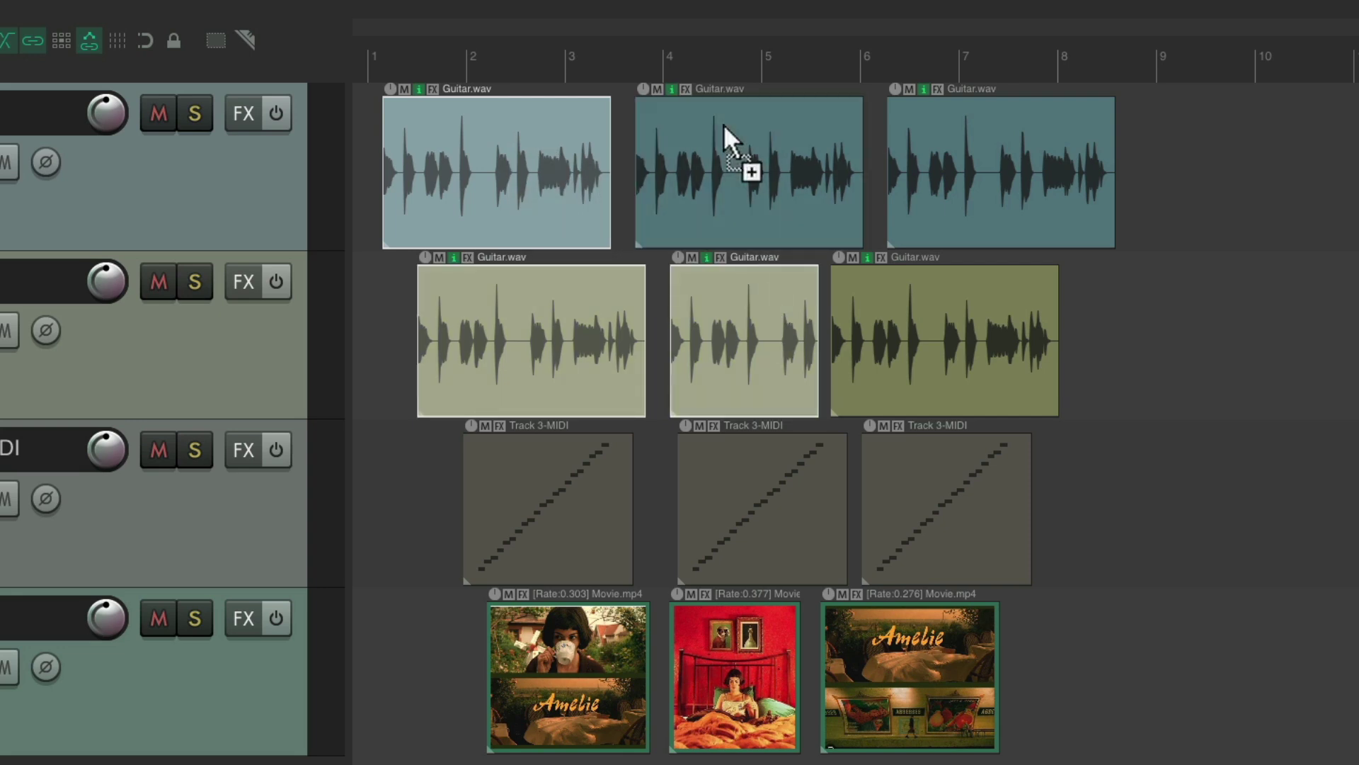
ctrl+click(525, 324)
ctrl+click(728, 306)
ctrl+click(515, 157)
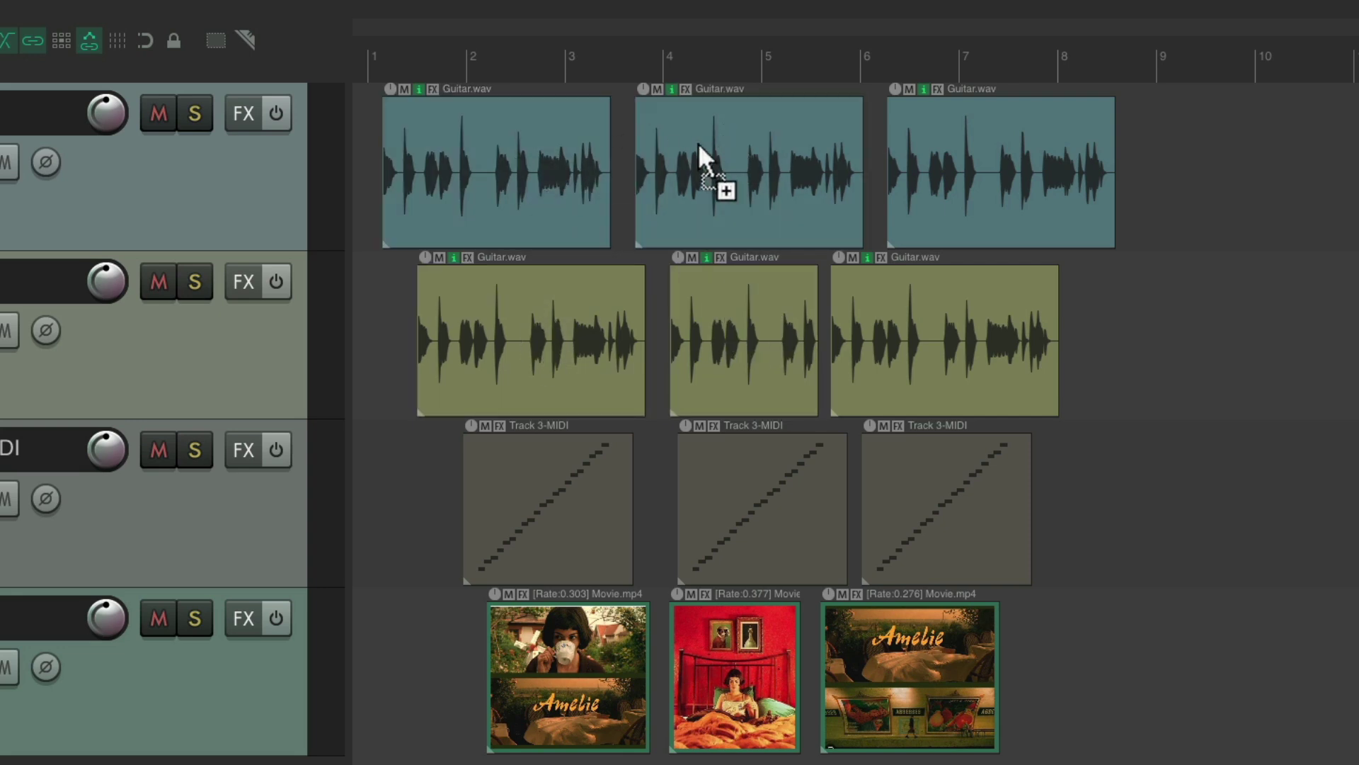
ctrl+click(698, 148)
ctrl+click(555, 295)
ctrl+click(517, 158)
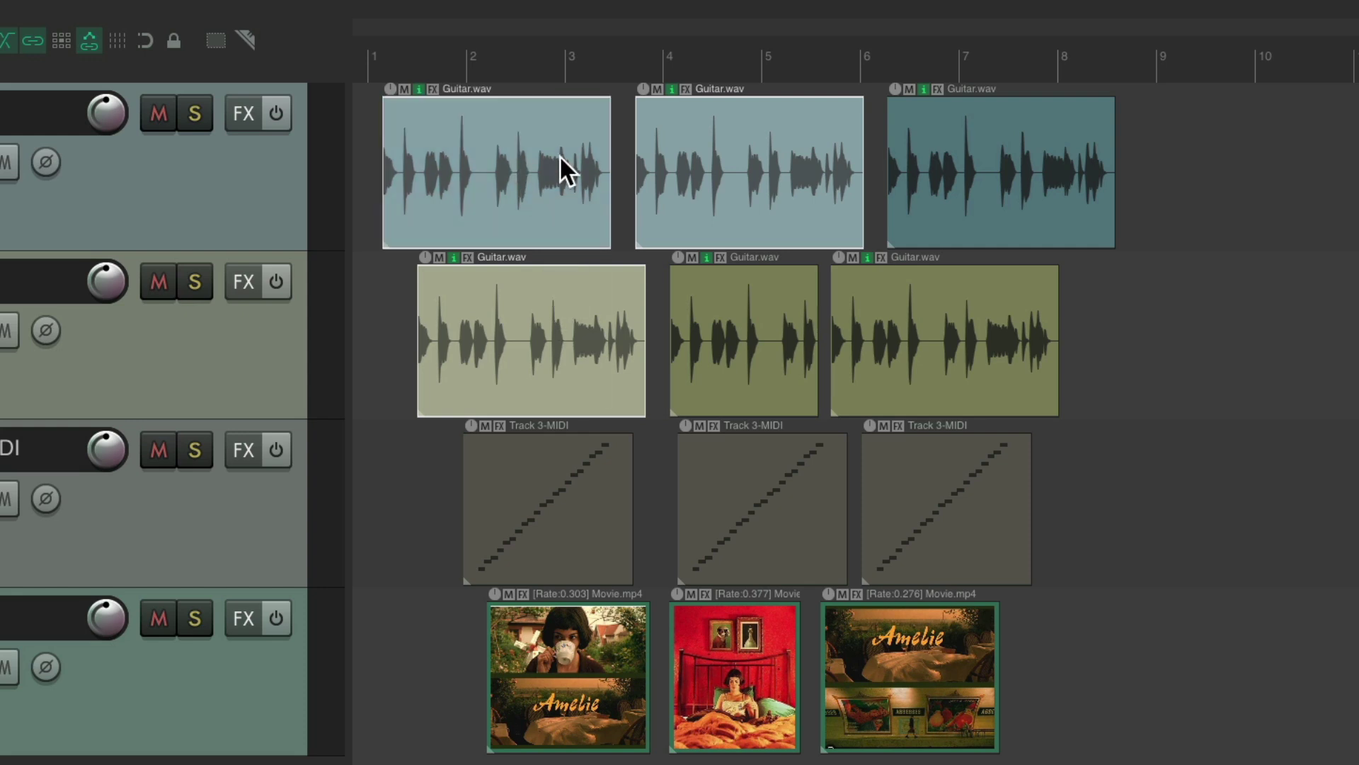
mouse_move(502, 196)
mouse_down()
mouse_move(545, 194)
mouse_move(417, 217)
mouse_move(524, 205)
mouse_move(499, 210)
mouse_up()
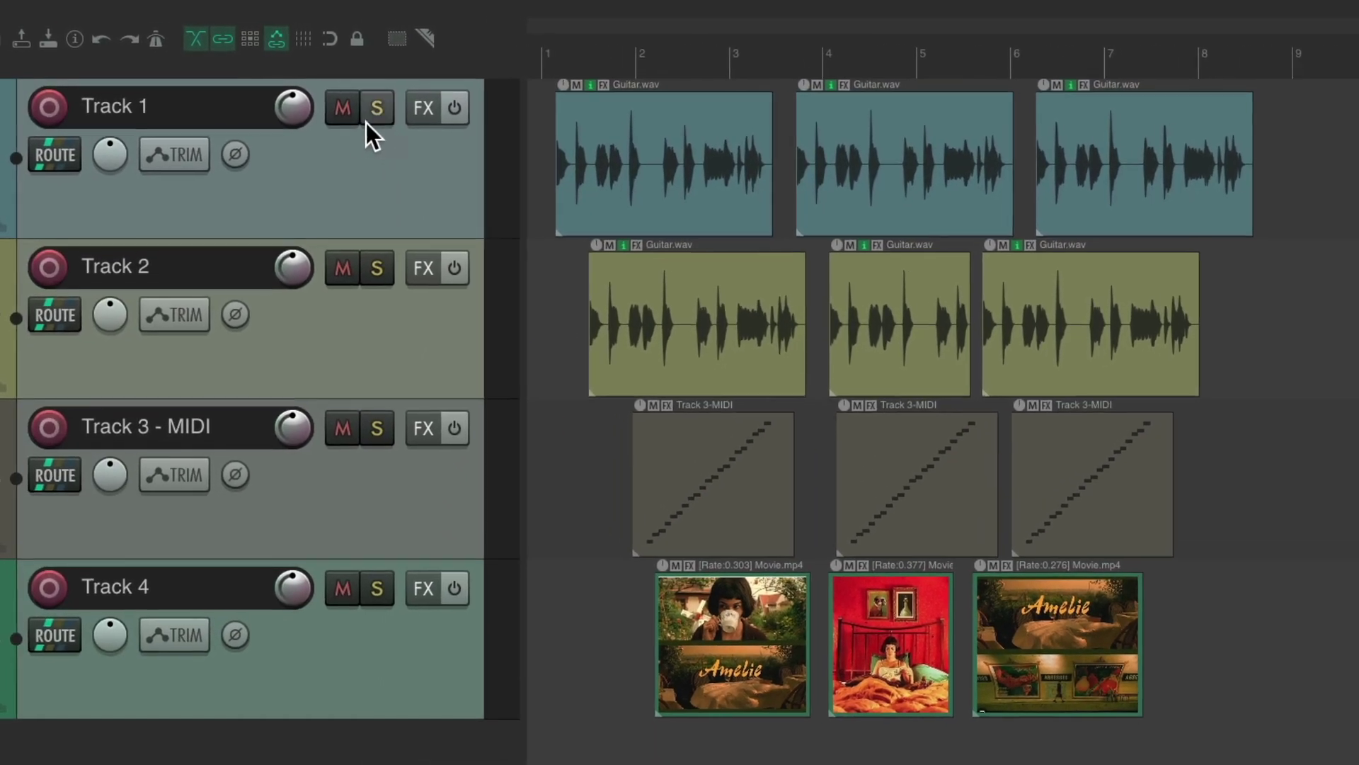
Mute and unmute Track 1, and solo and unsolo the same track.
click(319, 105)
click(319, 105)
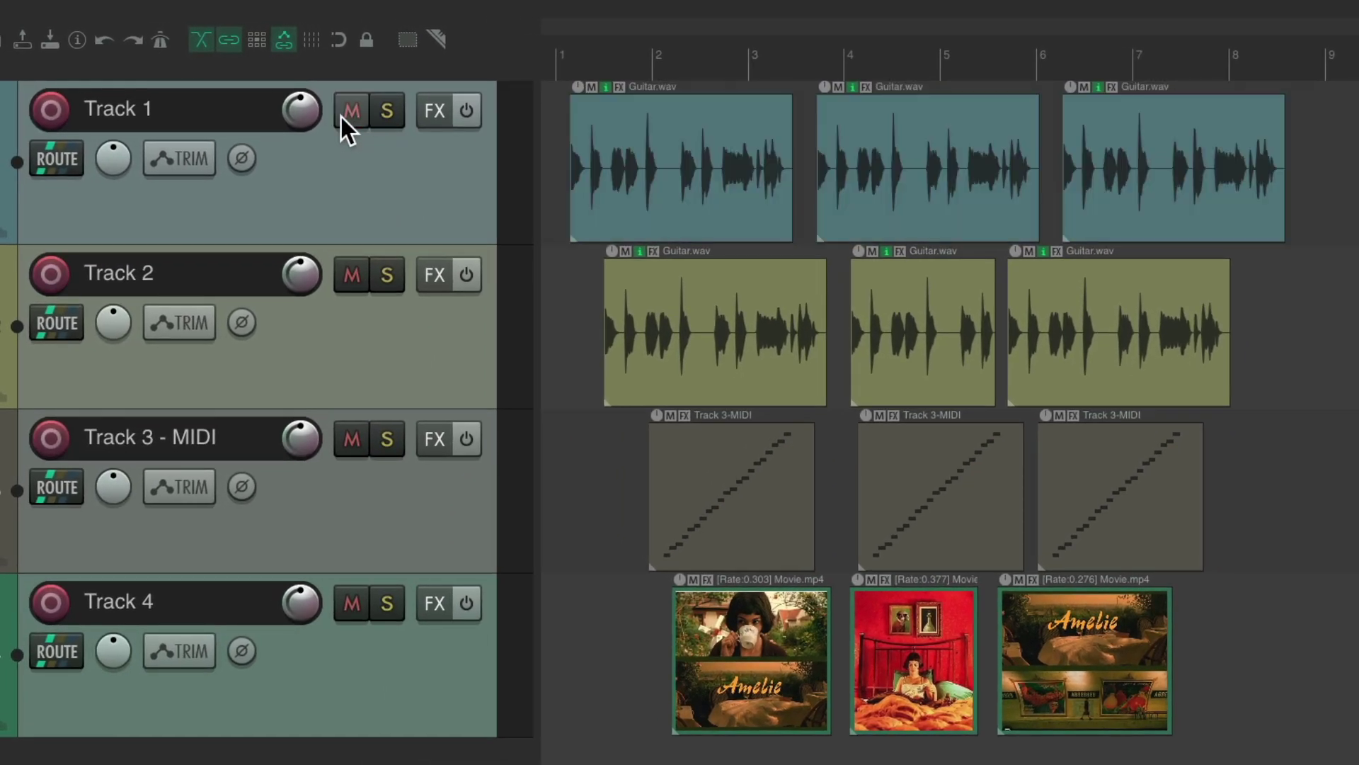
click(386, 111)
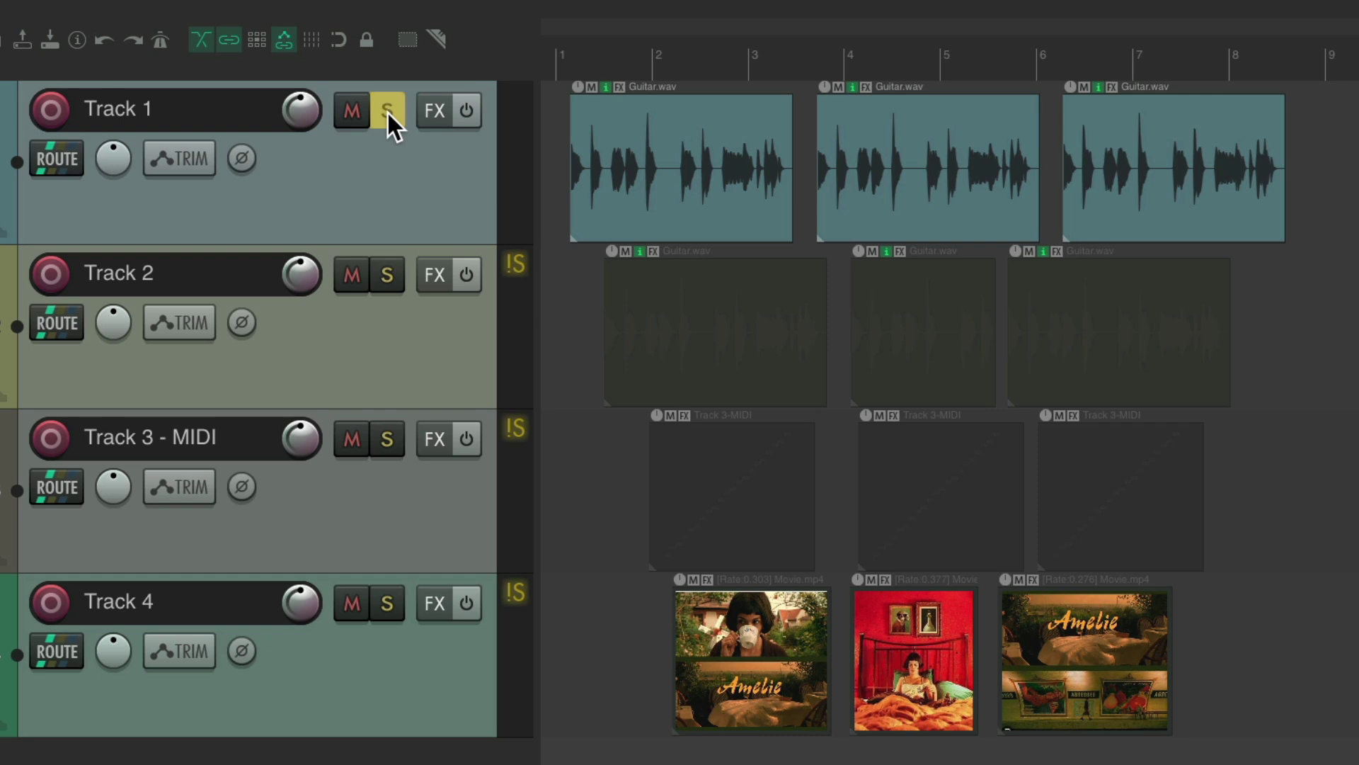
click(387, 110)
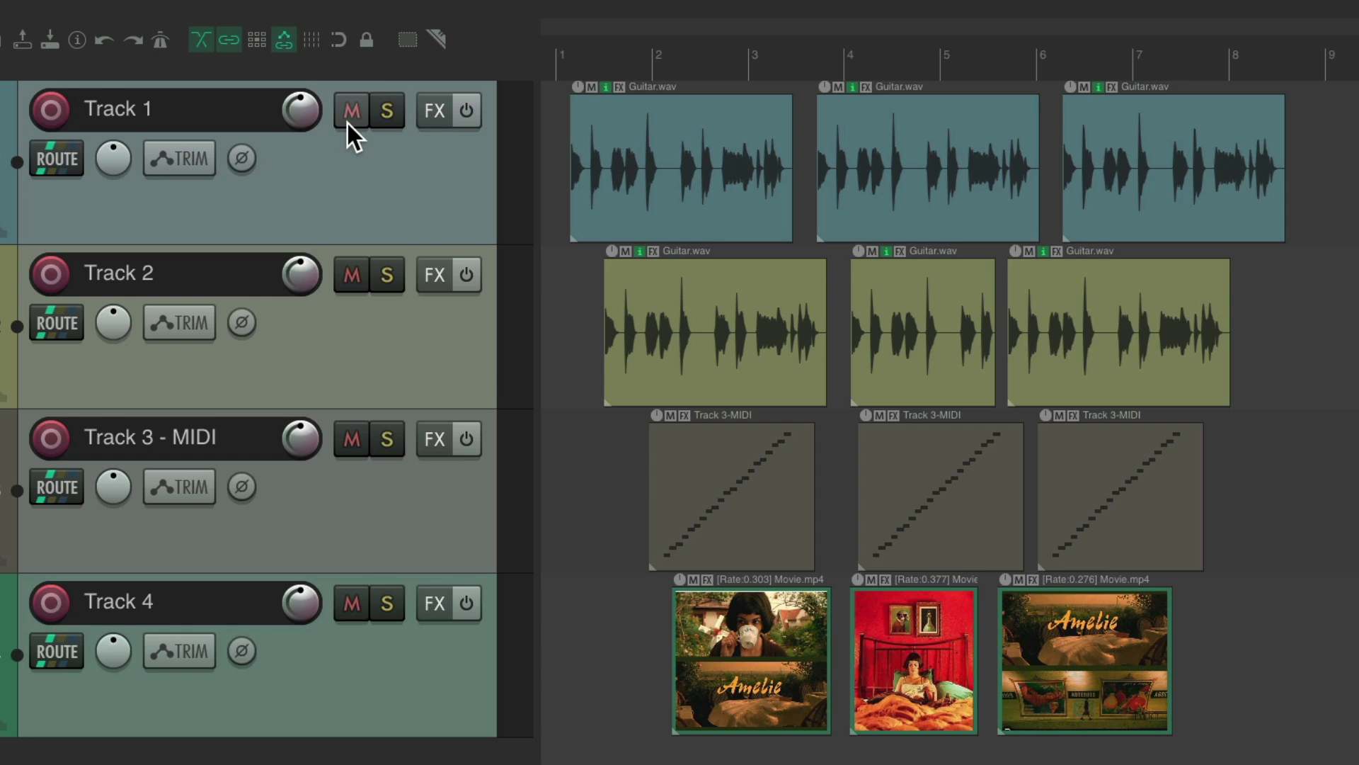
Mute and unmute all four tracks in single sweeps, and try the same with their solo switches.
mouse_move(347, 123)
mouse_down()
mouse_move(368, 241)
mouse_move(380, 618)
mouse_up()
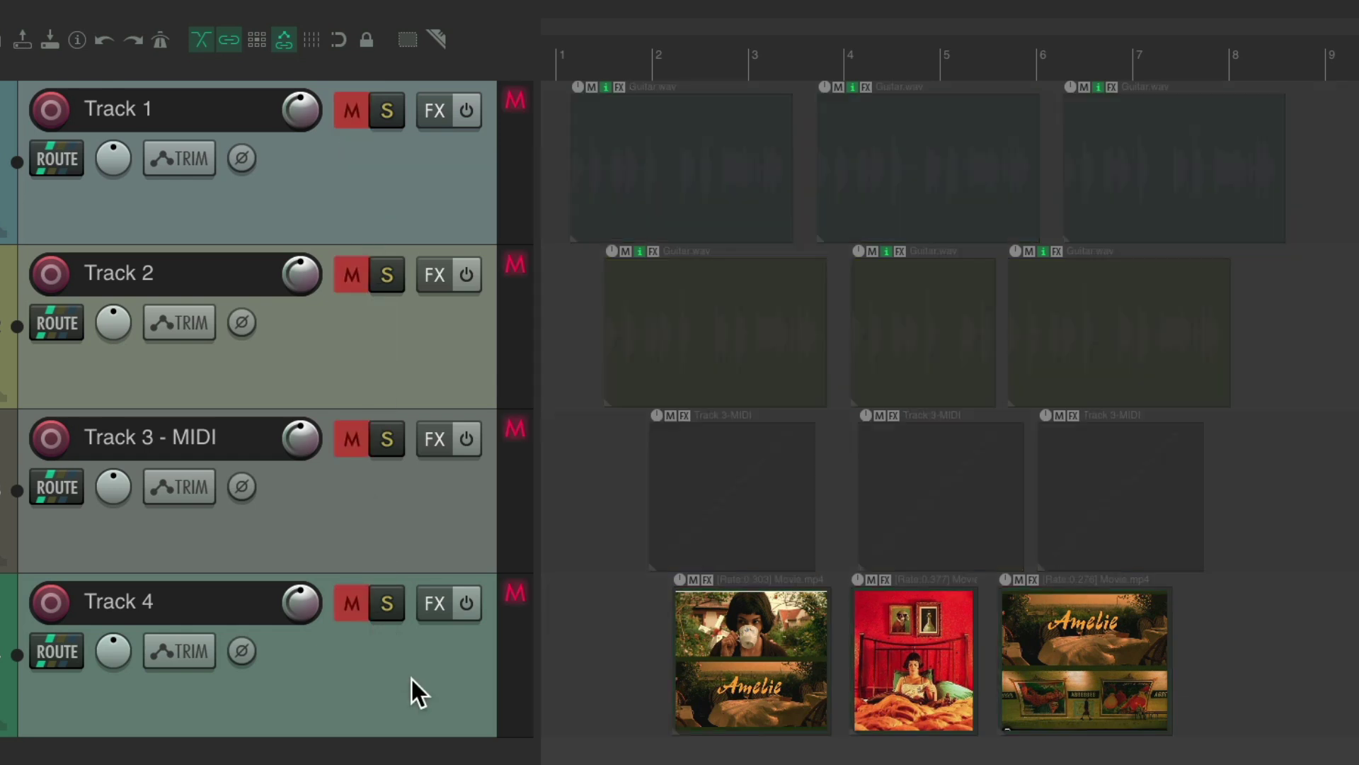
drag(344, 112, 352, 613)
mouse_move(389, 114)
mouse_down()
mouse_move(398, 606)
mouse_move(368, 74)
mouse_move(395, 626)
mouse_move(389, 97)
mouse_move(394, 128)
mouse_up()
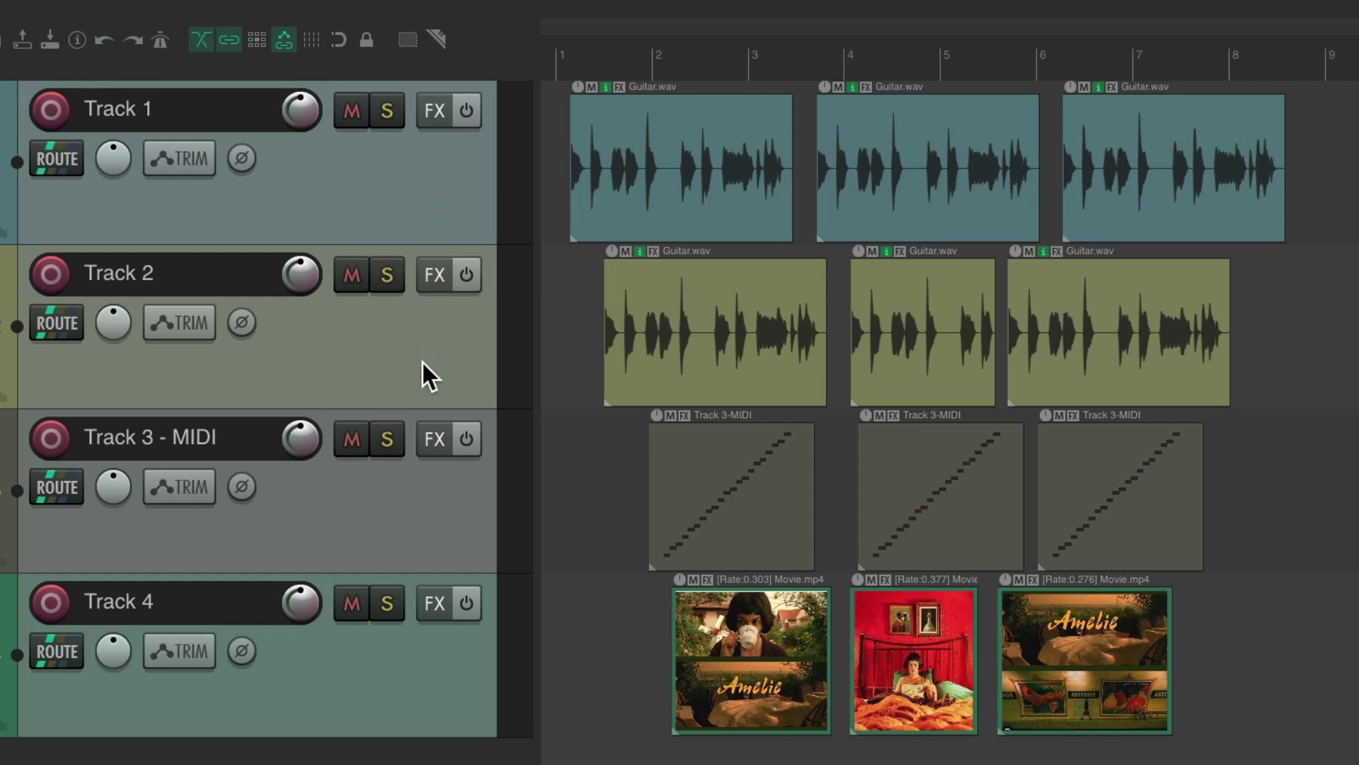
Select Tracks 1 and 3 together, and toggle their mute and solo states on and off.
click(417, 194)
ctrl+click(393, 514)
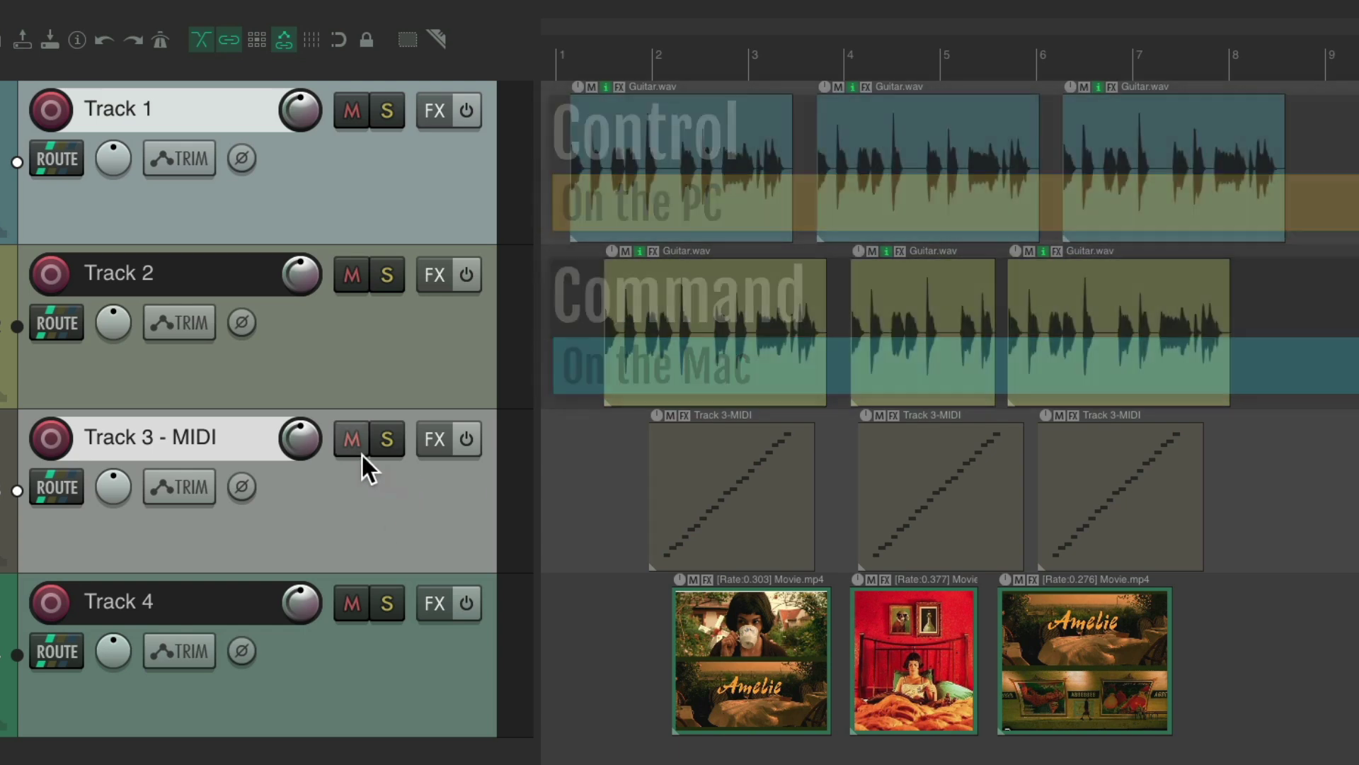
click(348, 448)
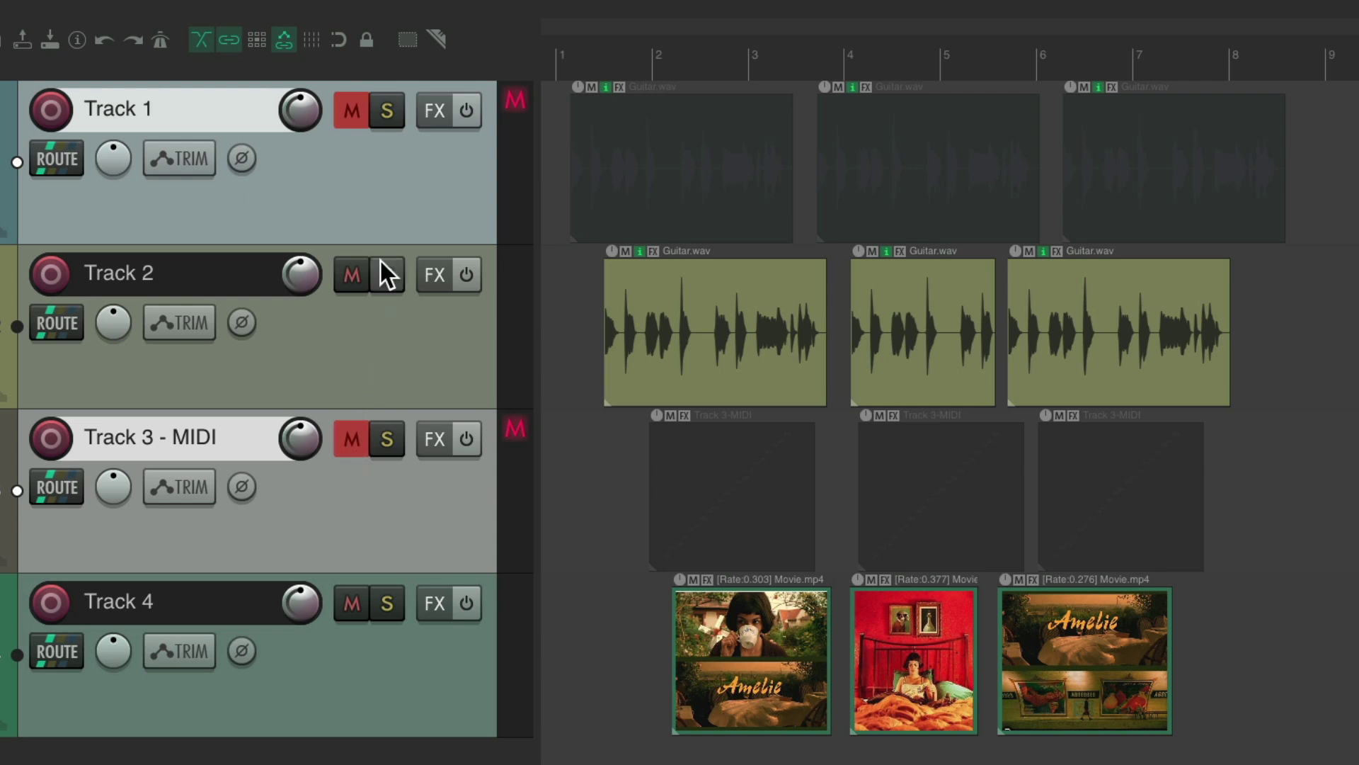
click(352, 442)
click(376, 443)
click(377, 443)
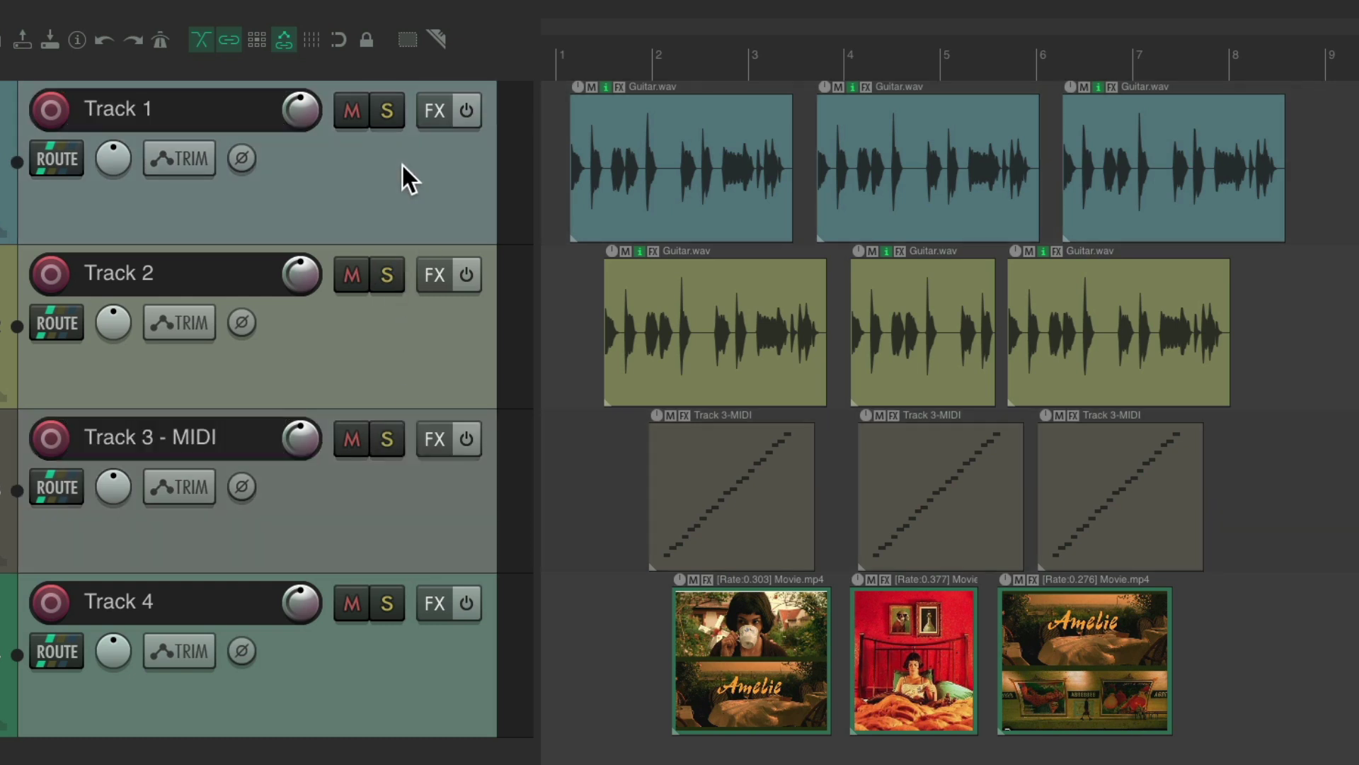
Select Tracks 2 and 4 together, and toggle their solo, mute and phase inversion on and off.
click(385, 340)
ctrl+click(393, 643)
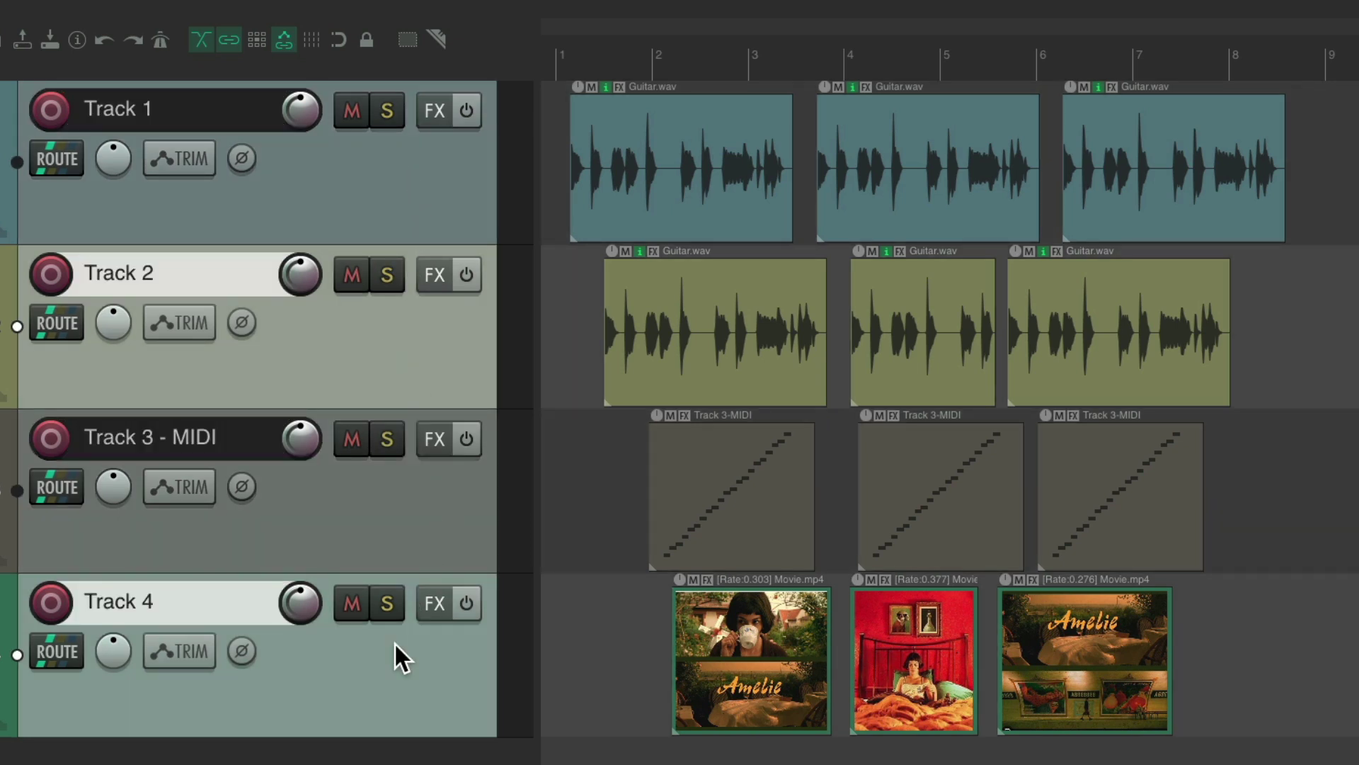
click(386, 603)
click(386, 603)
click(355, 605)
click(355, 604)
click(243, 651)
click(242, 651)
Select Tracks 2 through 4 as a range, and arm and disarm them for recording together.
ctrl+click(326, 367)
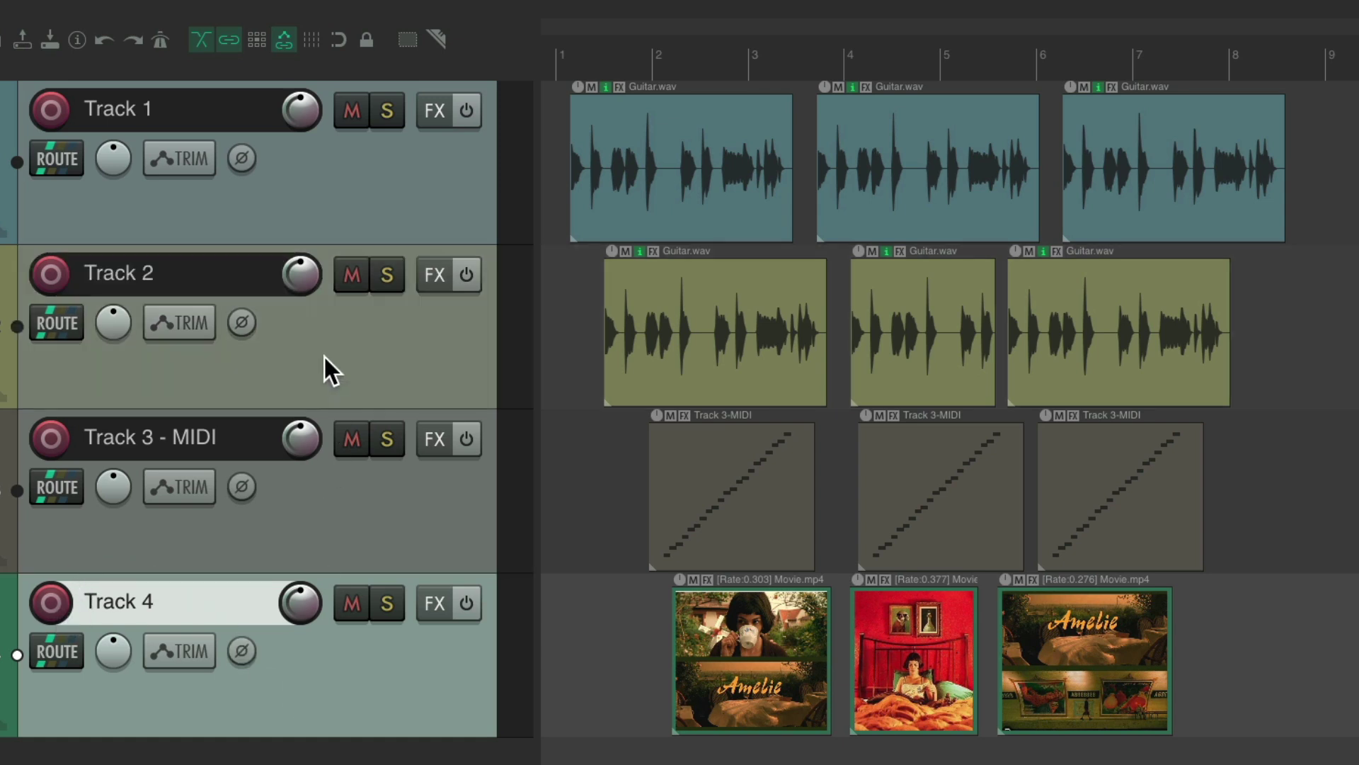
shift+click(324, 343)
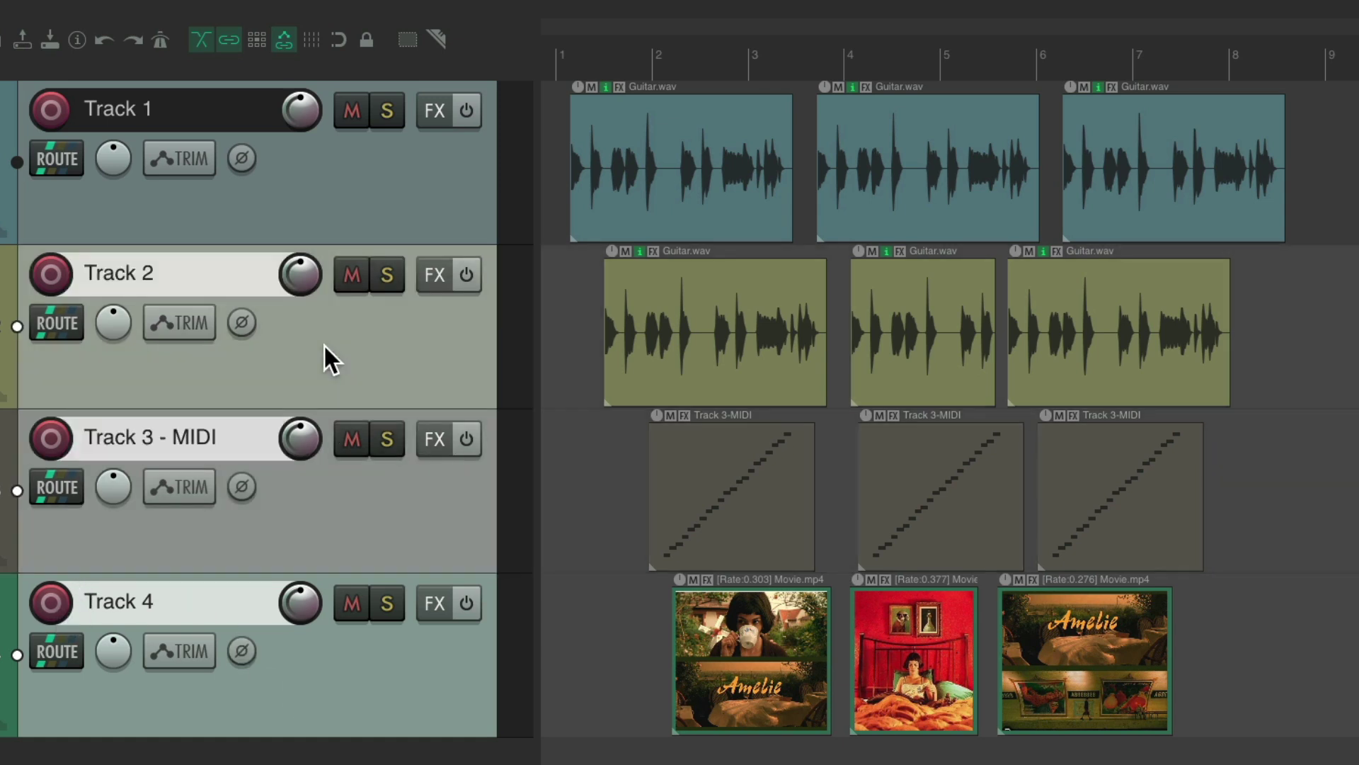
click(57, 279)
click(57, 279)
Select all four tracks, and arm and disarm them for recording together.
shift+click(369, 169)
key(ctrl+a)
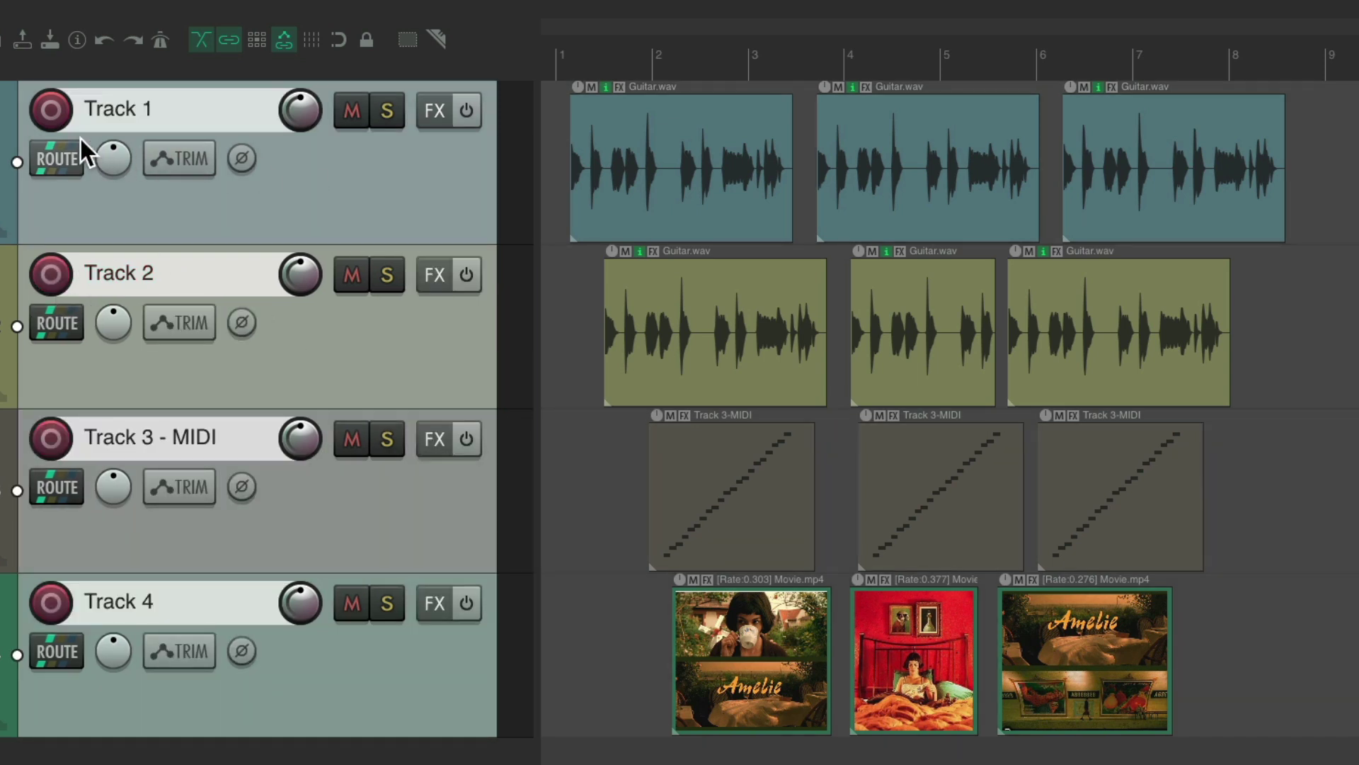
click(51, 118)
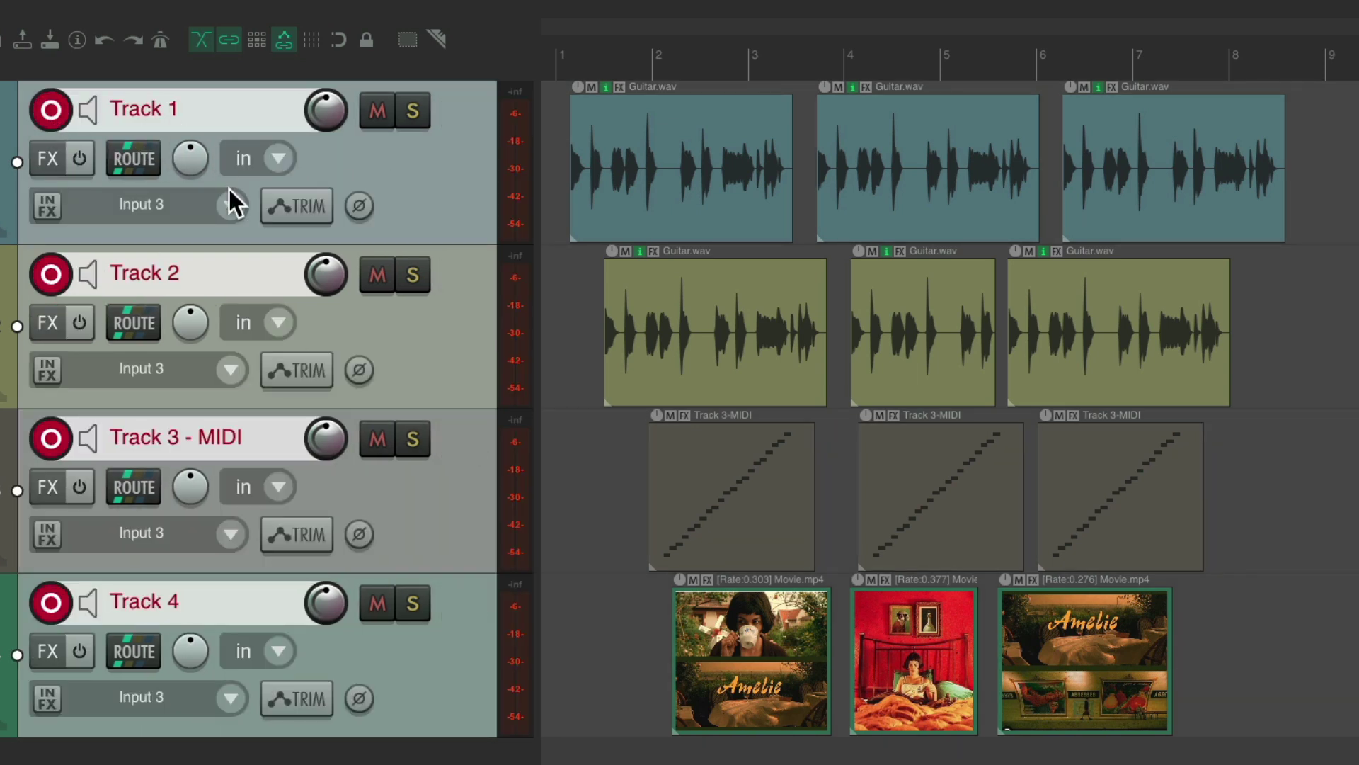
click(52, 116)
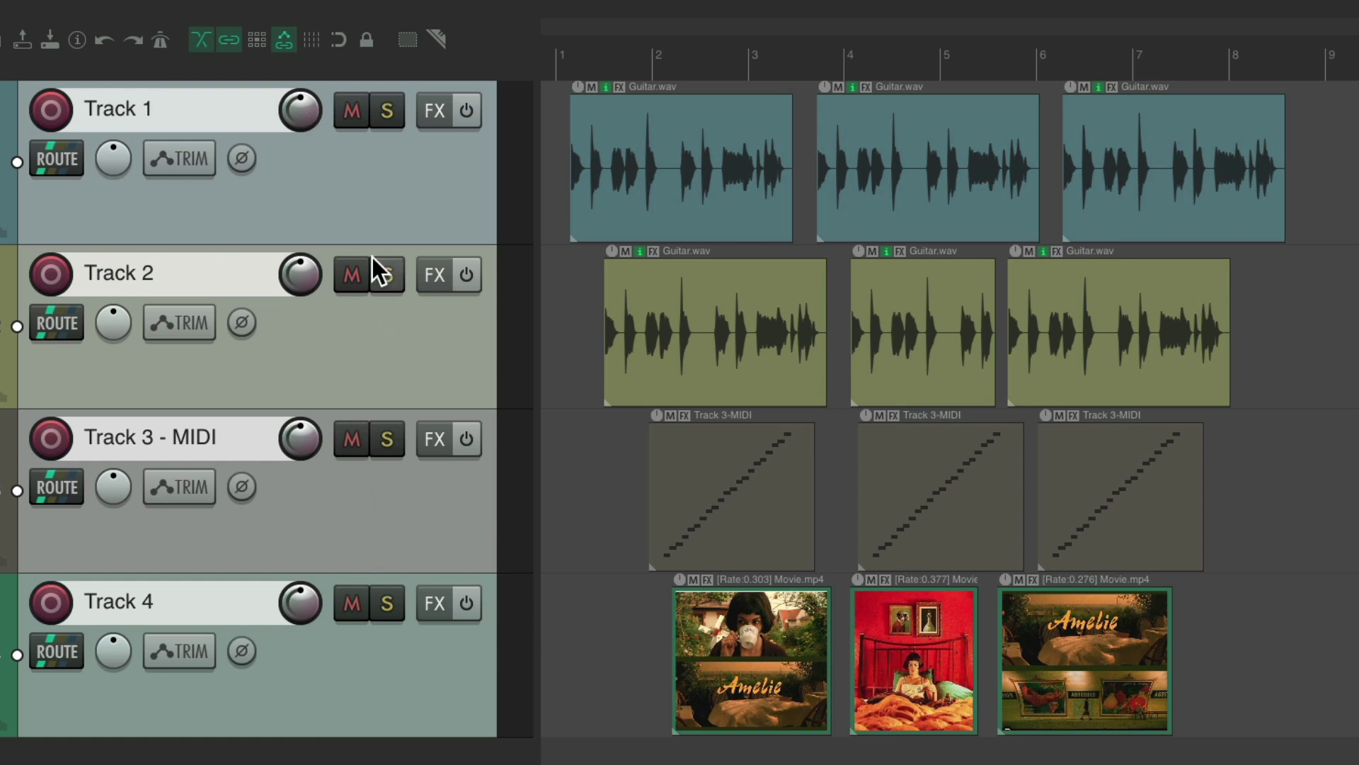
Adjust and restore the volume of all selected tracks together, and reselect all four tracks.
mouse_move(301, 119)
mouse_down()
mouse_move(301, 71)
mouse_move(300, 120)
mouse_up()
click(357, 162)
ctrl+click(357, 163)
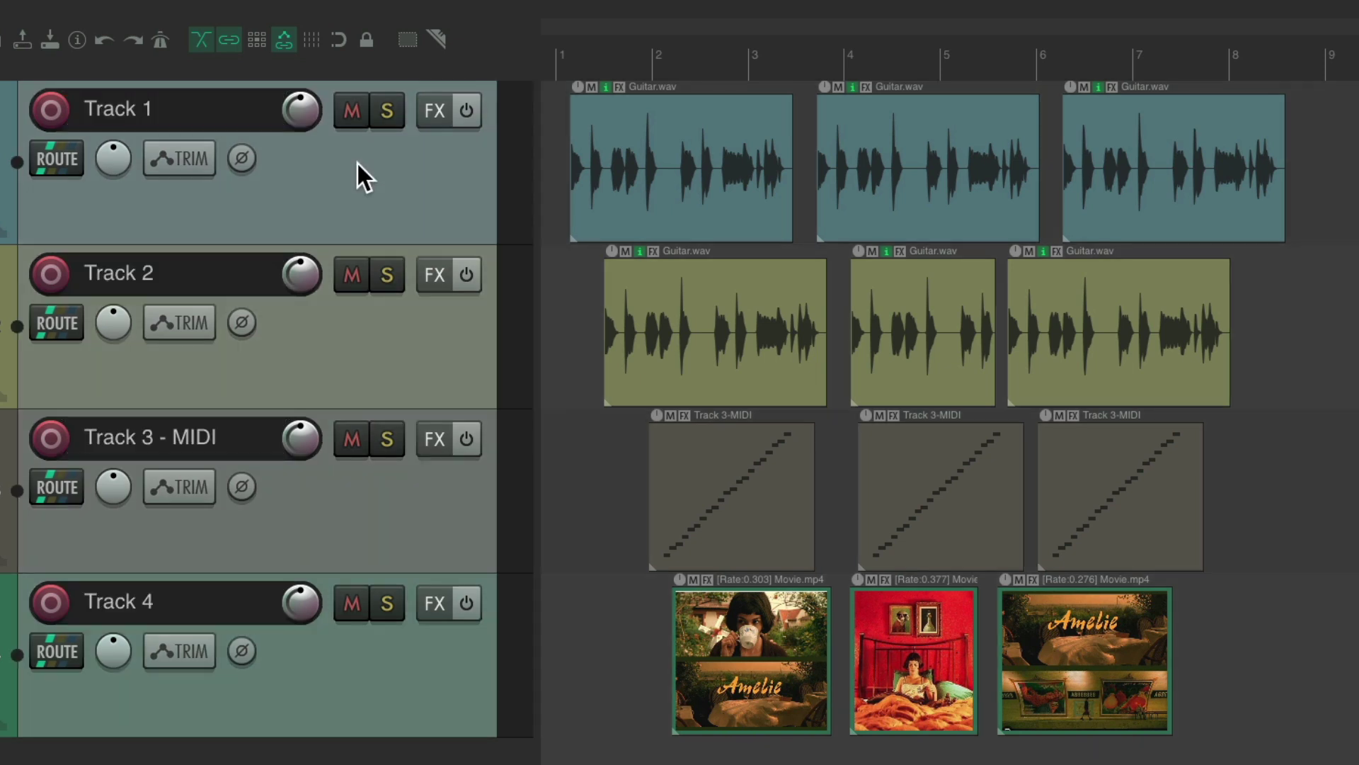
key(ctrl+a)
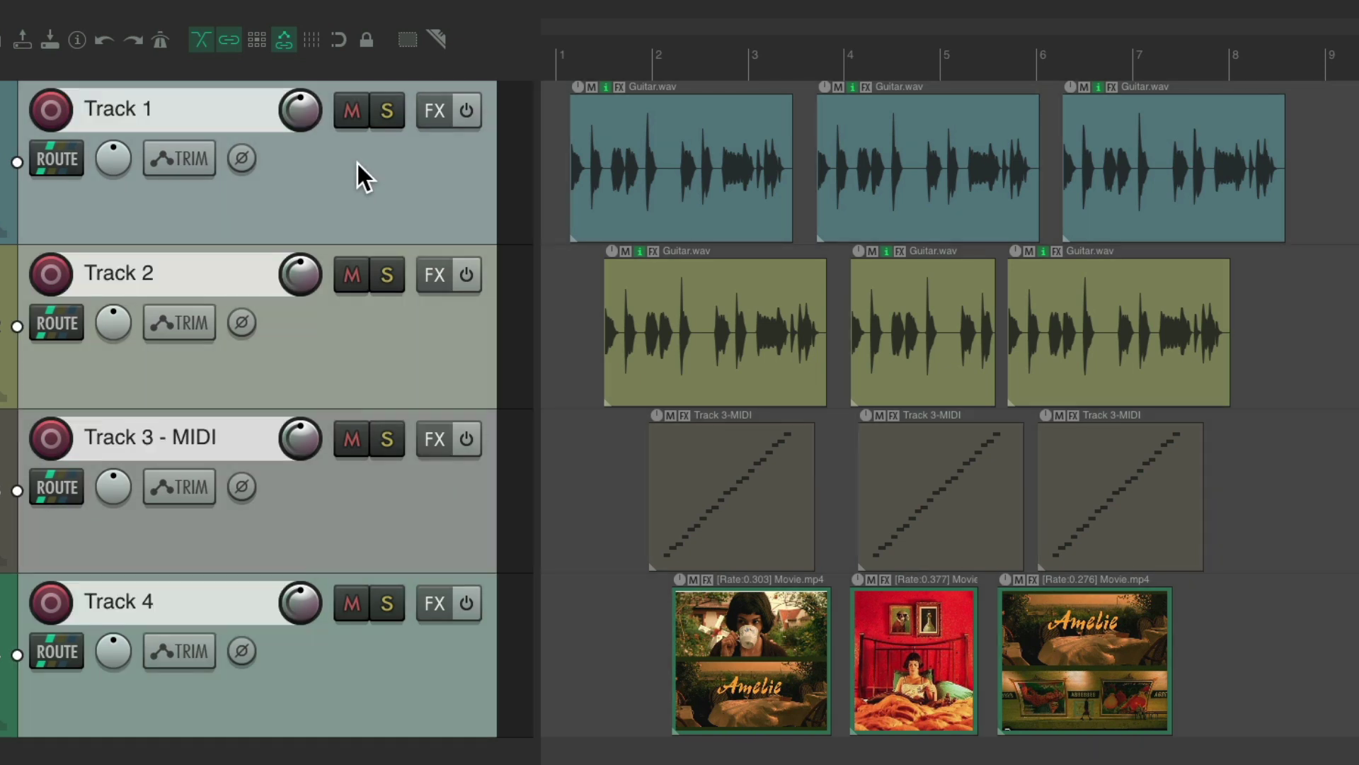
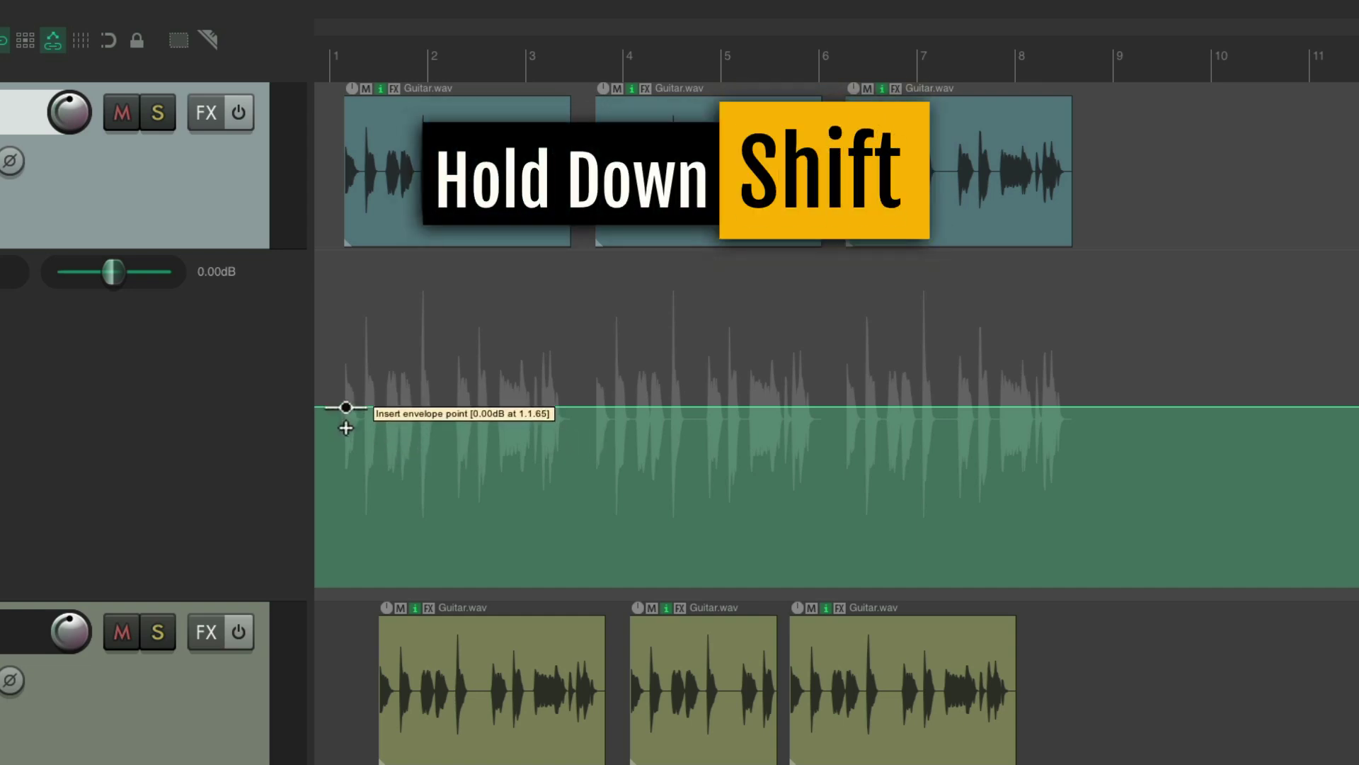
Insert seven points at 0.00 dB along Track 1's volume envelope, spread across its three items.
shift+click(346, 407)
shift+click(452, 407)
shift+click(568, 407)
shift+click(685, 407)
shift+click(796, 407)
shift+click(907, 407)
shift+click(1026, 407)
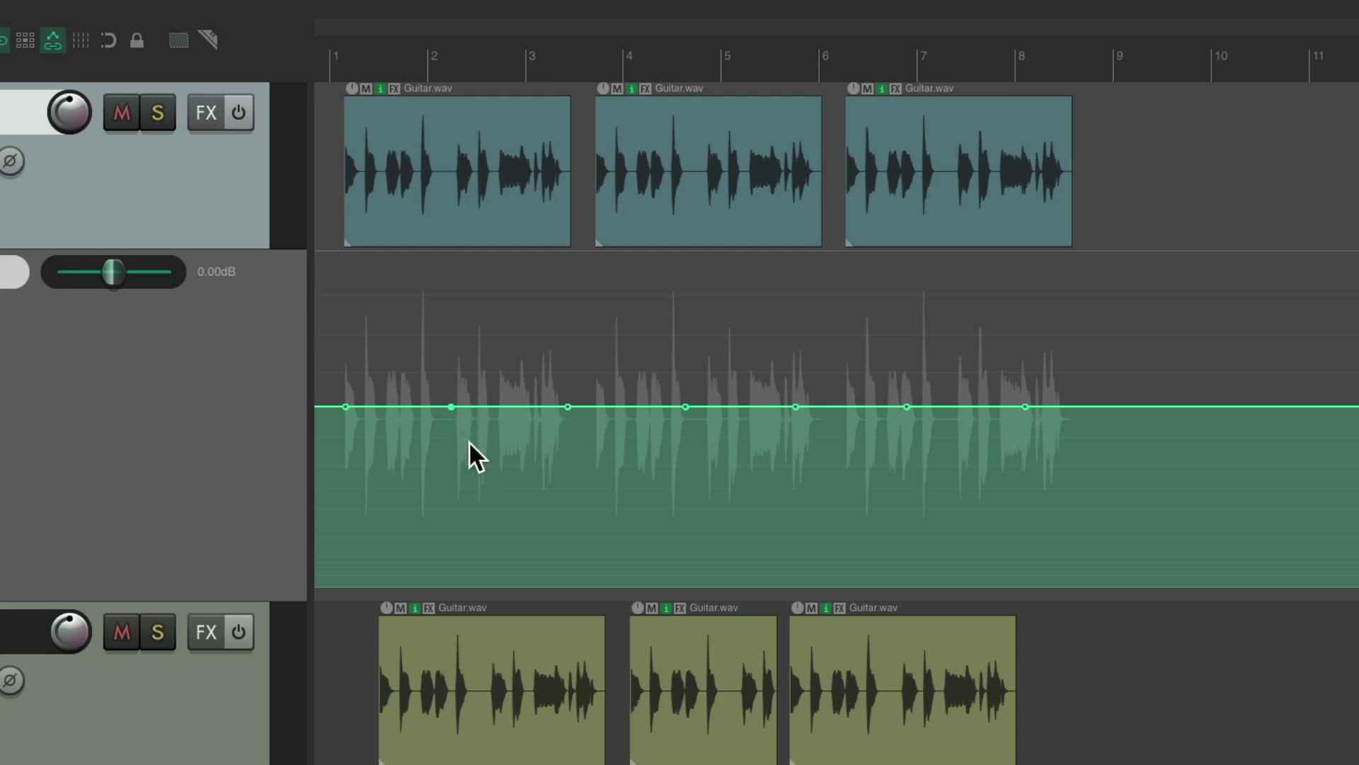
Lower the second envelope point on Track 1 and undo the change.
drag(449, 407, 457, 460)
key(ctrl+z)
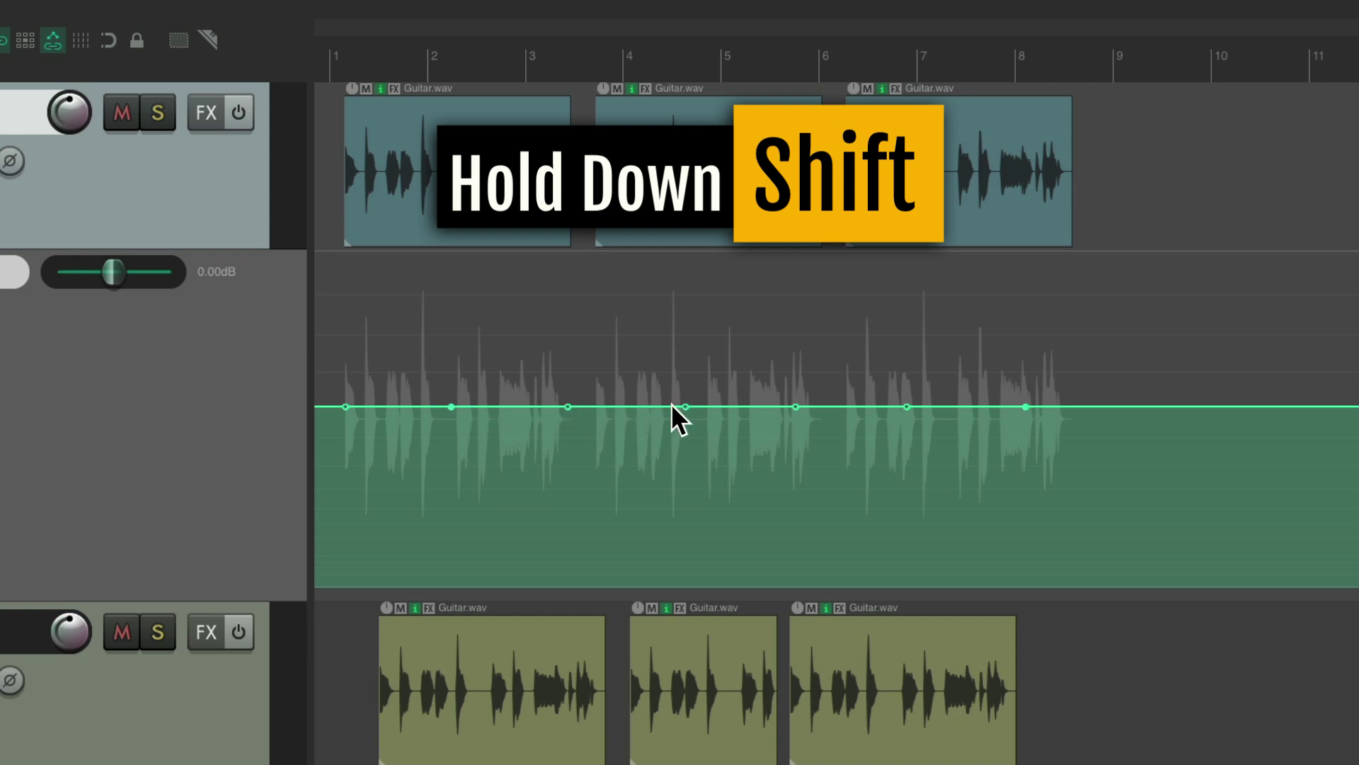
Add the fourth and sixth envelope points to the selection of the second and seventh, and raise all four together.
shift+click(904, 406)
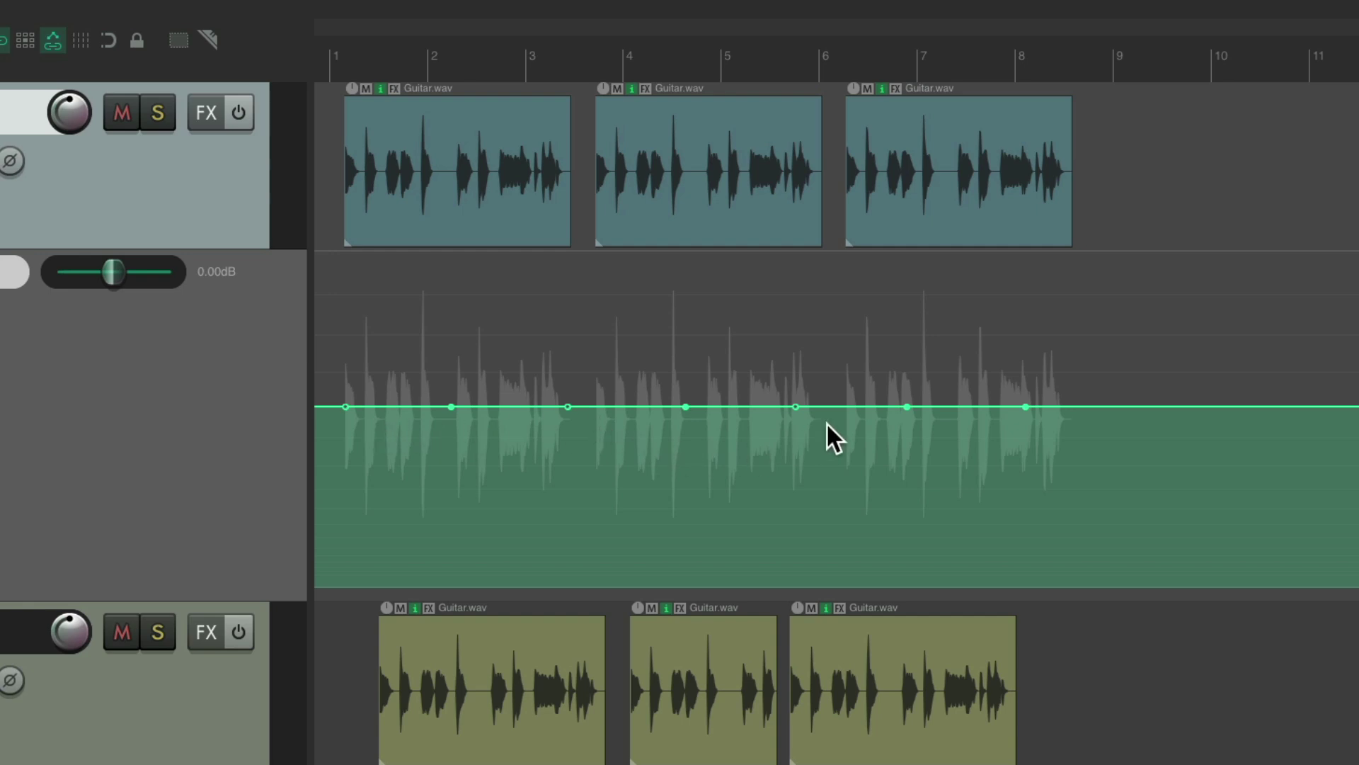
drag(686, 406, 673, 320)
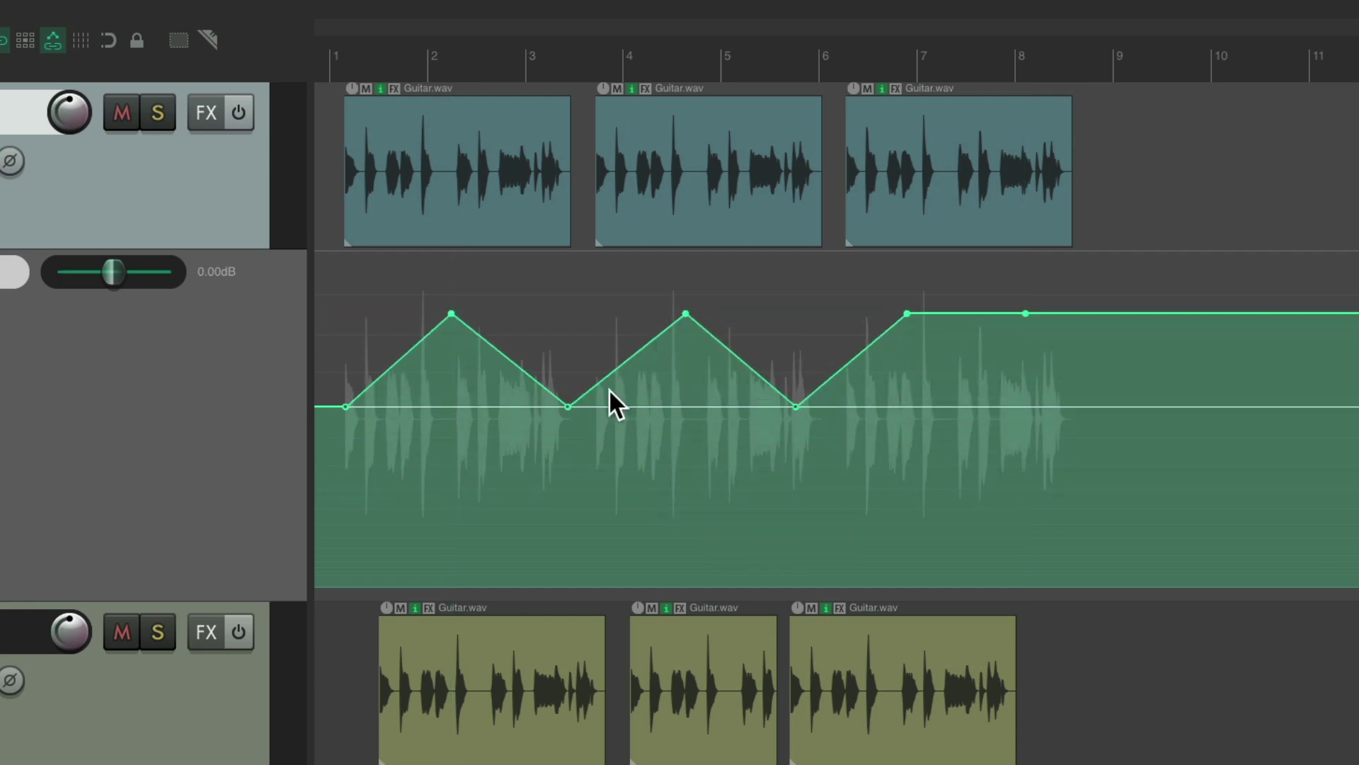
Undo the raise of the four points and select the first, third, fifth and seventh volume envelope points on Track 1 instead.
key(ctrl+z)
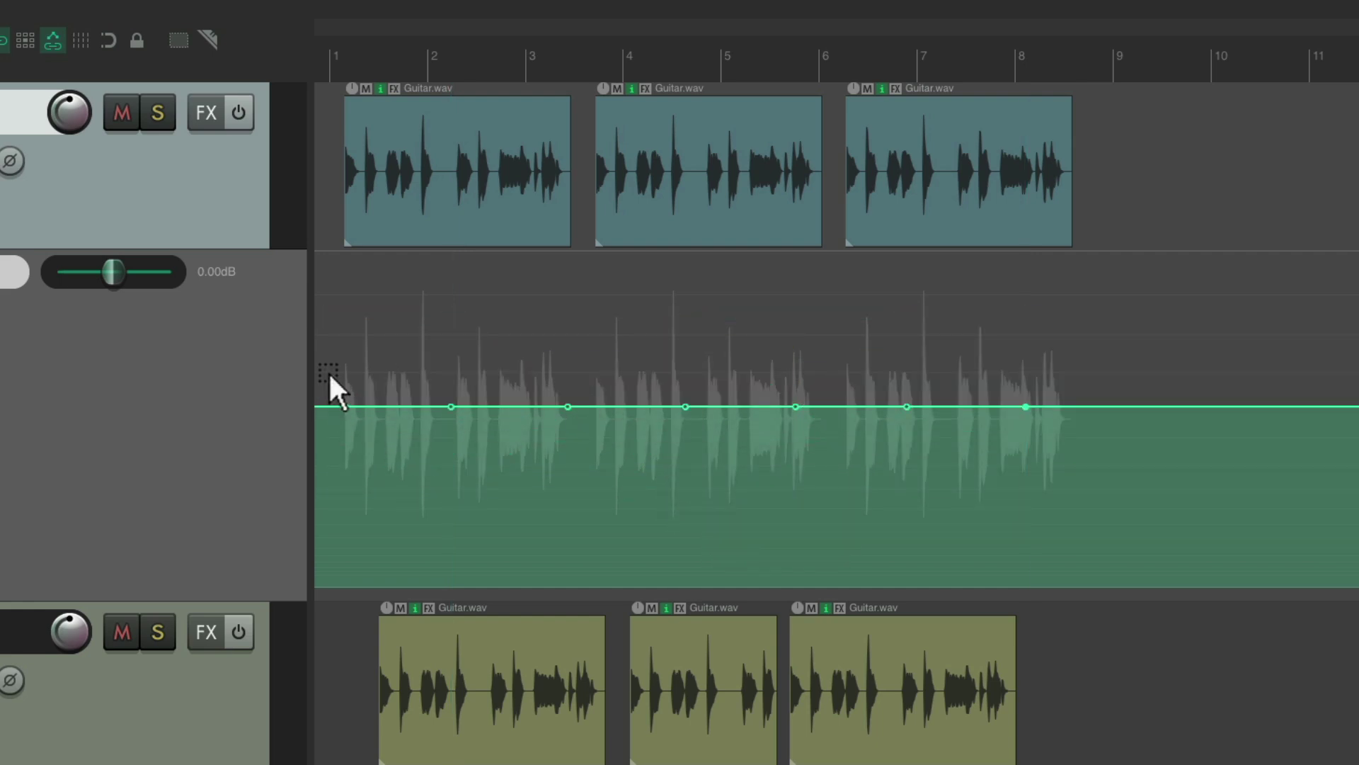
drag(330, 376, 397, 443)
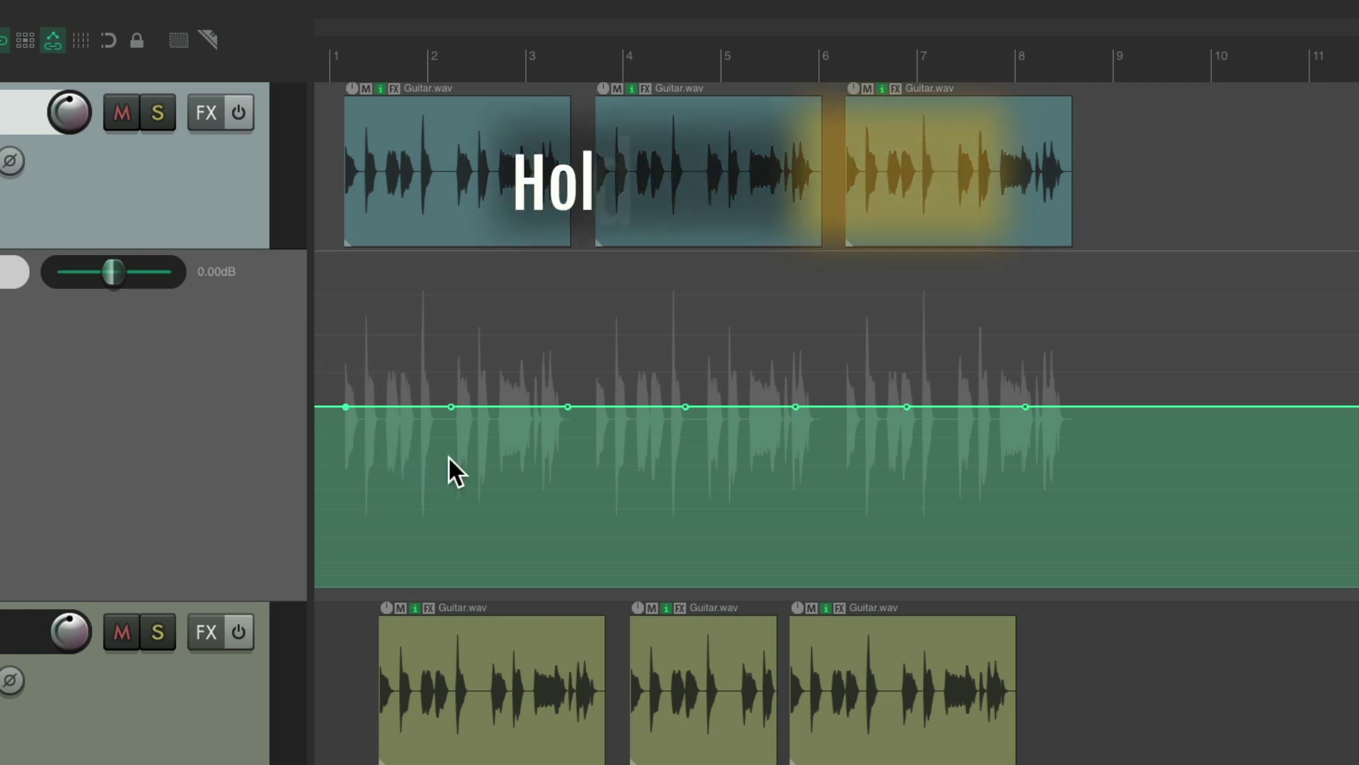
drag(593, 395, 595, 399)
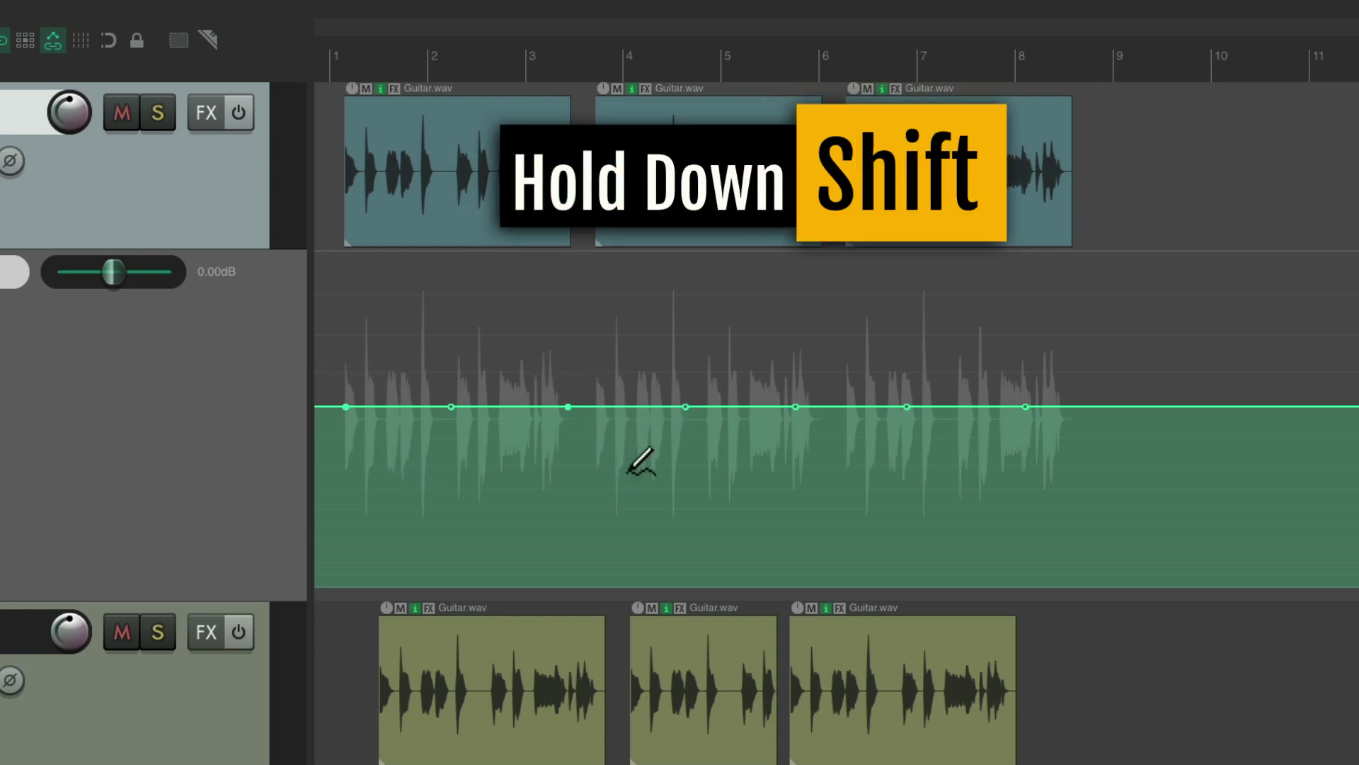
drag(767, 363, 837, 458)
drag(1011, 378, 1072, 449)
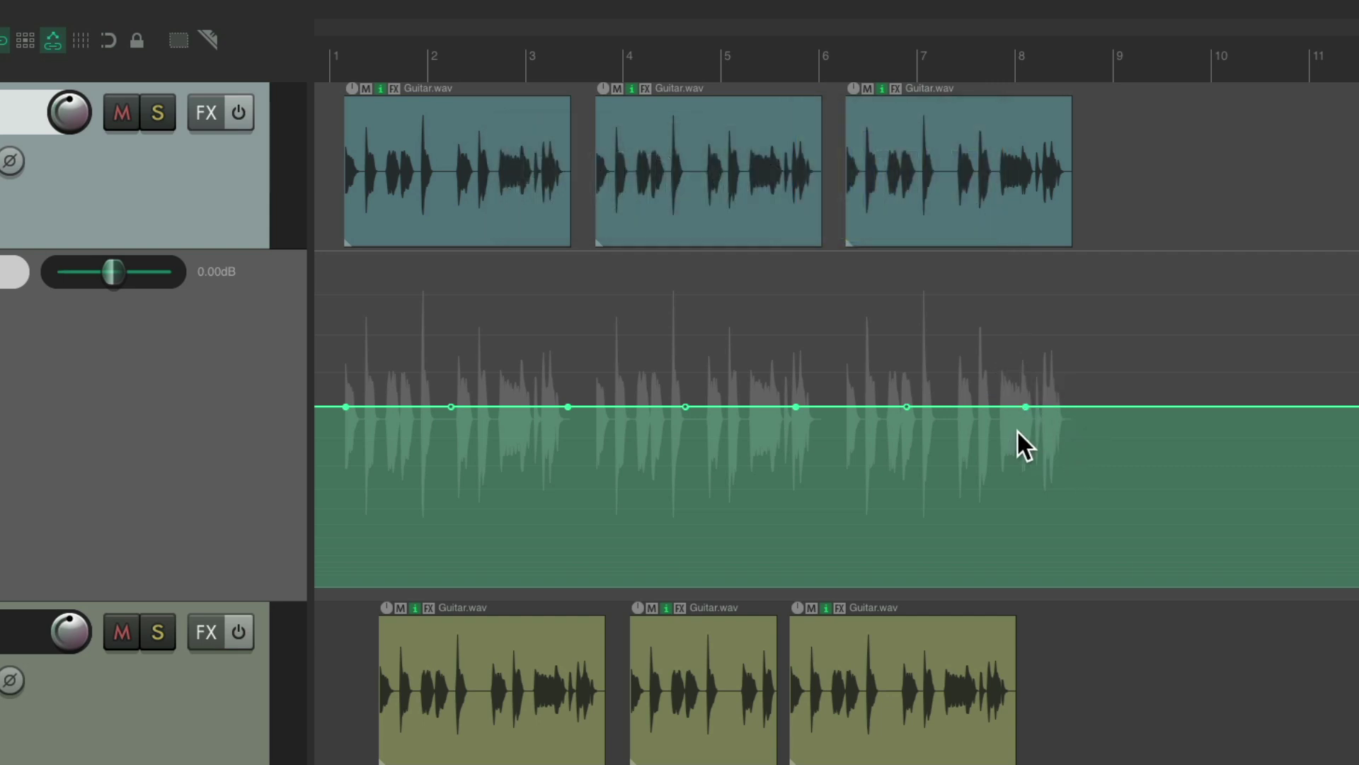
Move the four selected envelope points together upward, down to -22.4 dB, and up to +16.8 dB, undoing each move.
drag(795, 407, 819, 345)
key(ctrl+z)
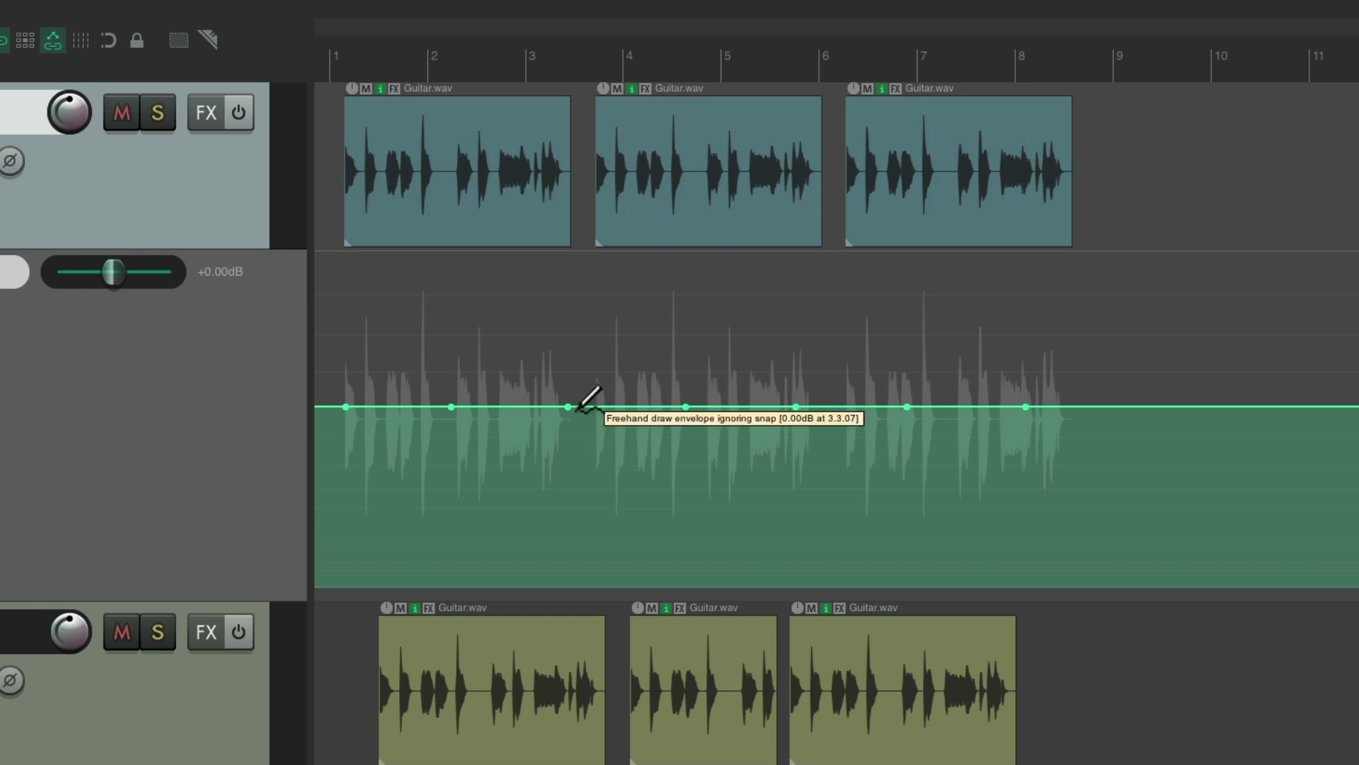
drag(567, 406, 571, 503)
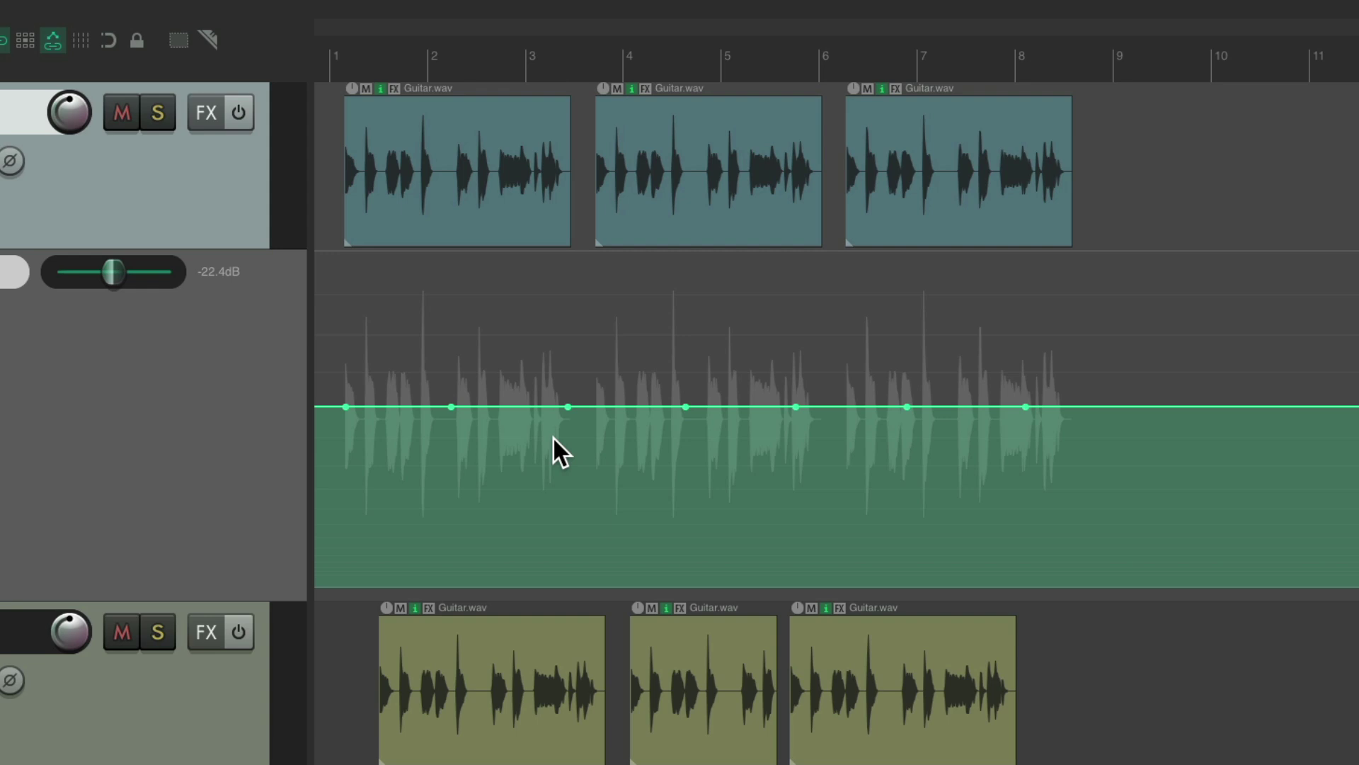
key(ctrl)
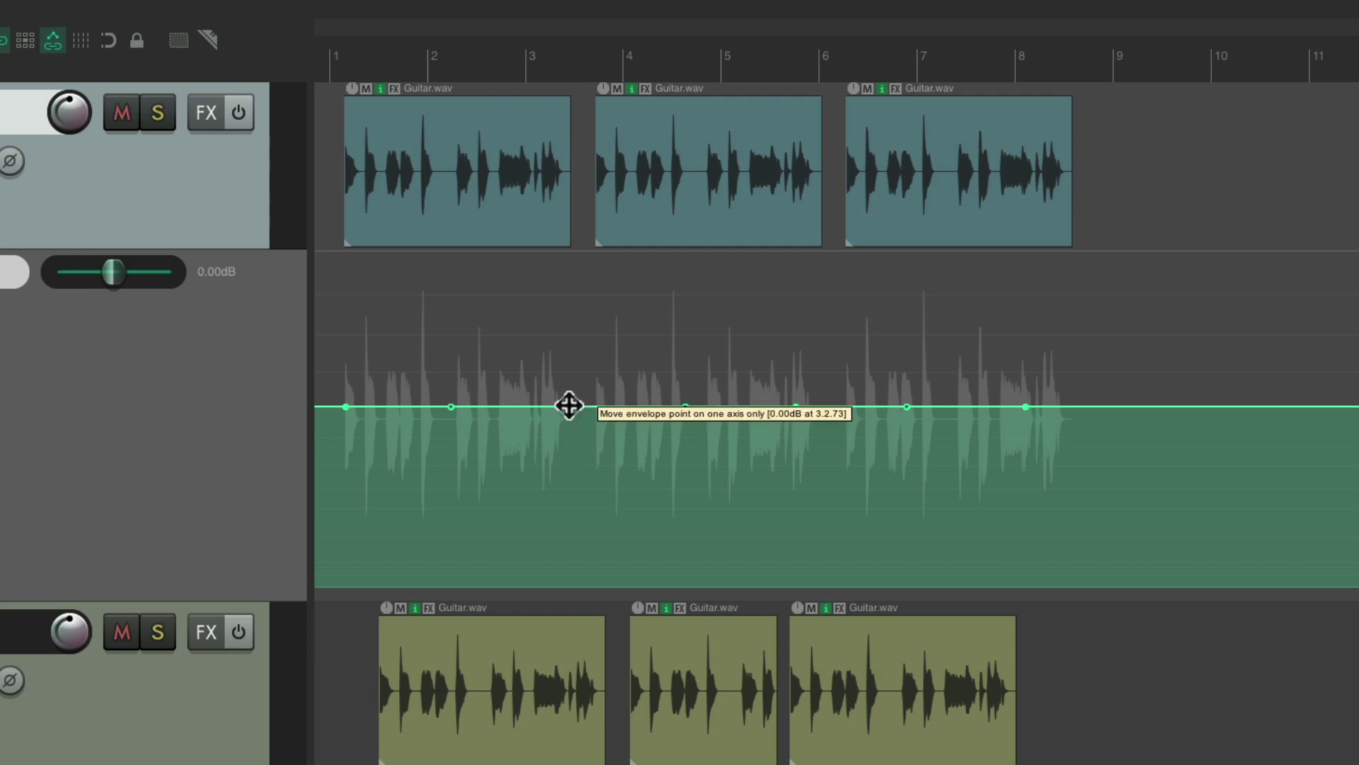
drag(567, 406, 567, 307)
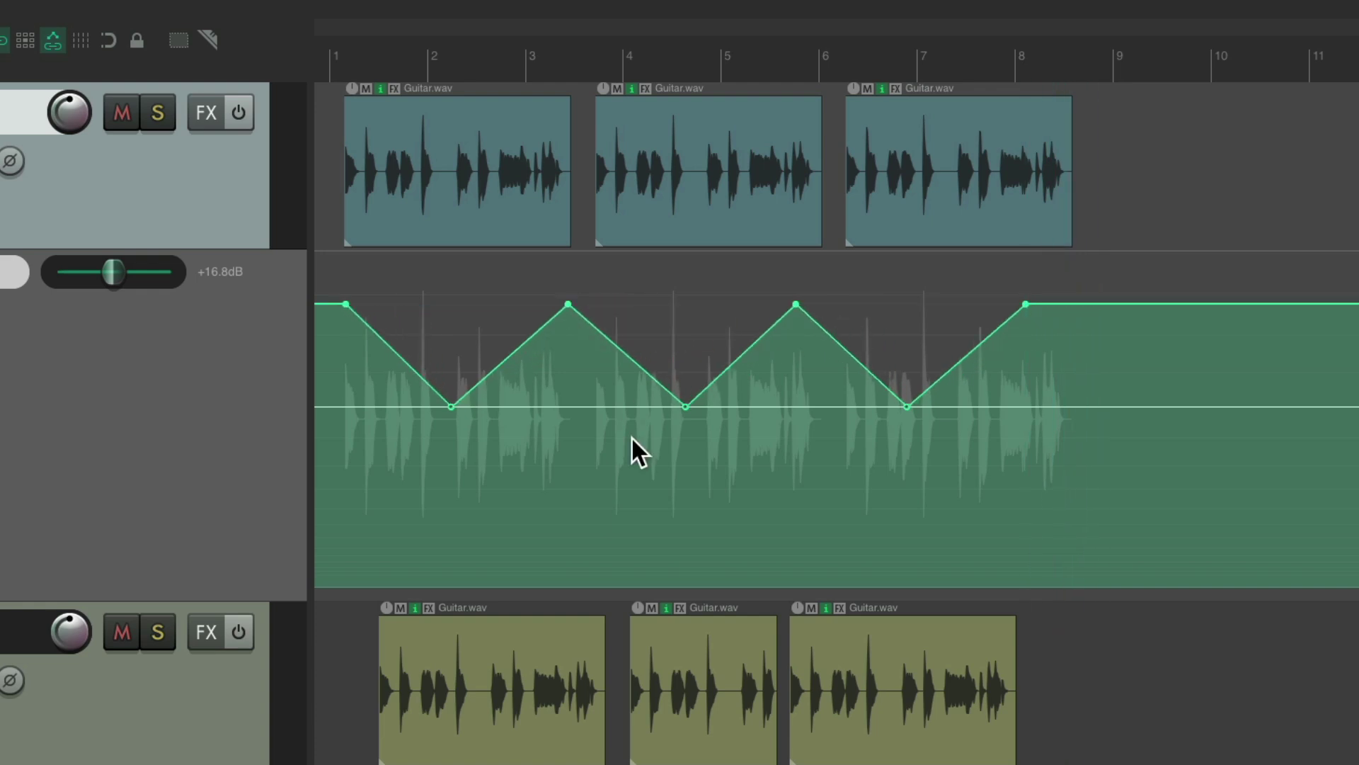
key(ctrl+z)
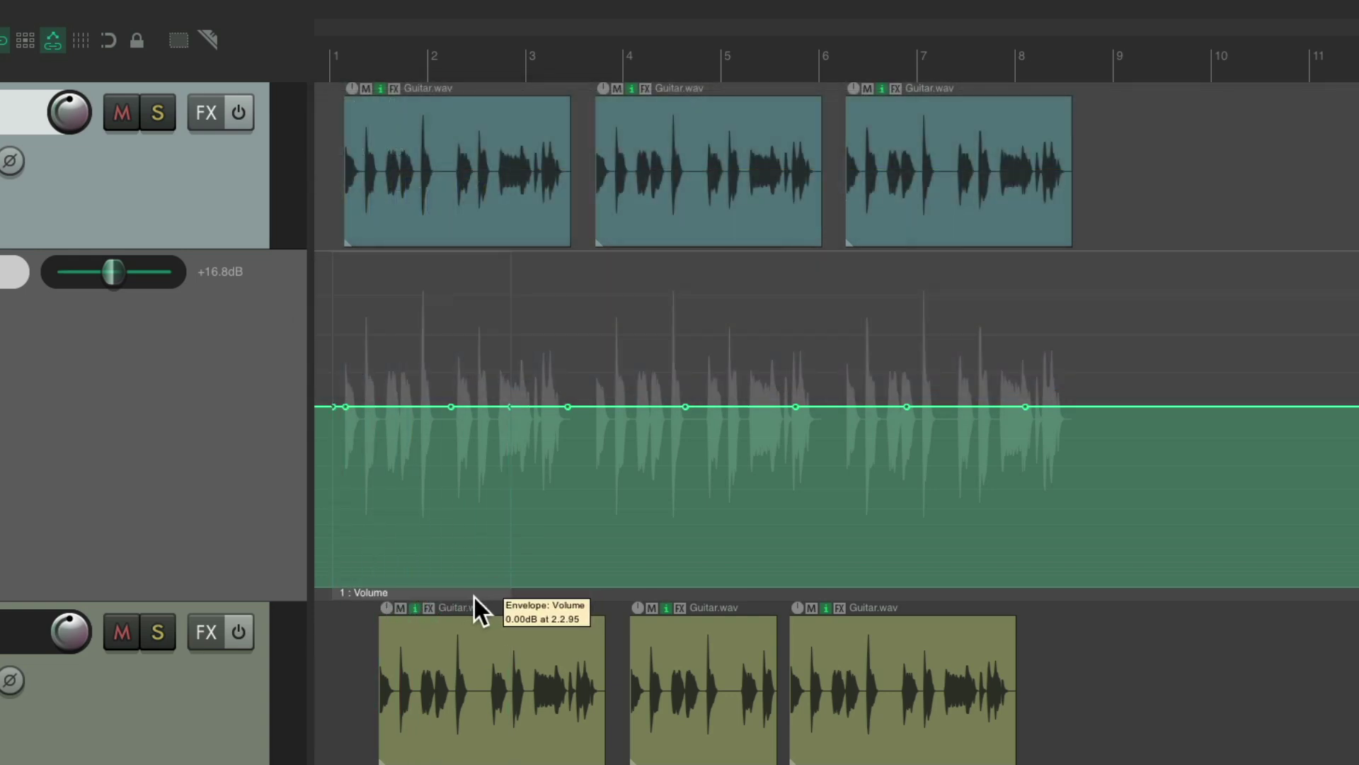
Add two more automation items on Track 1's volume envelope, beneath the second and third guitar items.
drag(607, 597, 778, 596)
drag(869, 596, 991, 598)
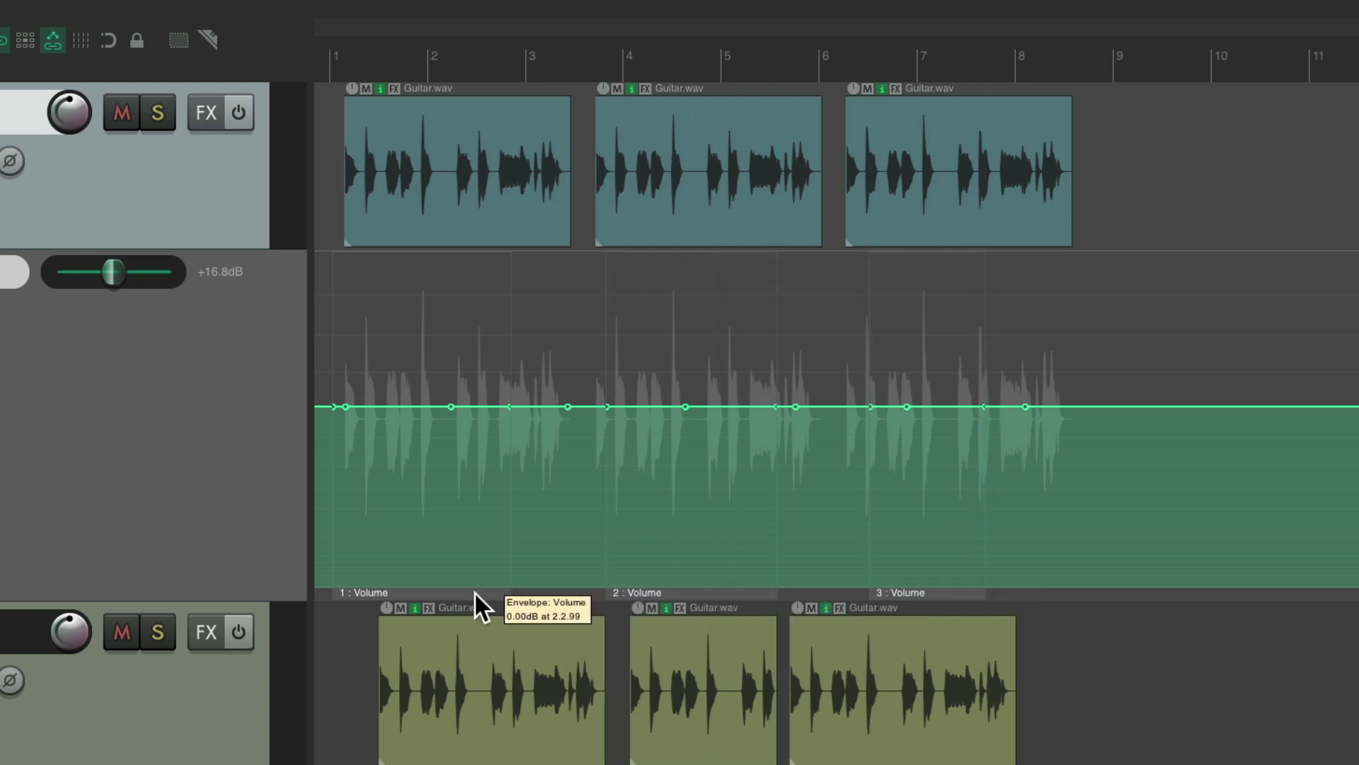
Select each automation item individually, select all three as a range, and move them together slightly forward in time.
click(475, 592)
click(682, 592)
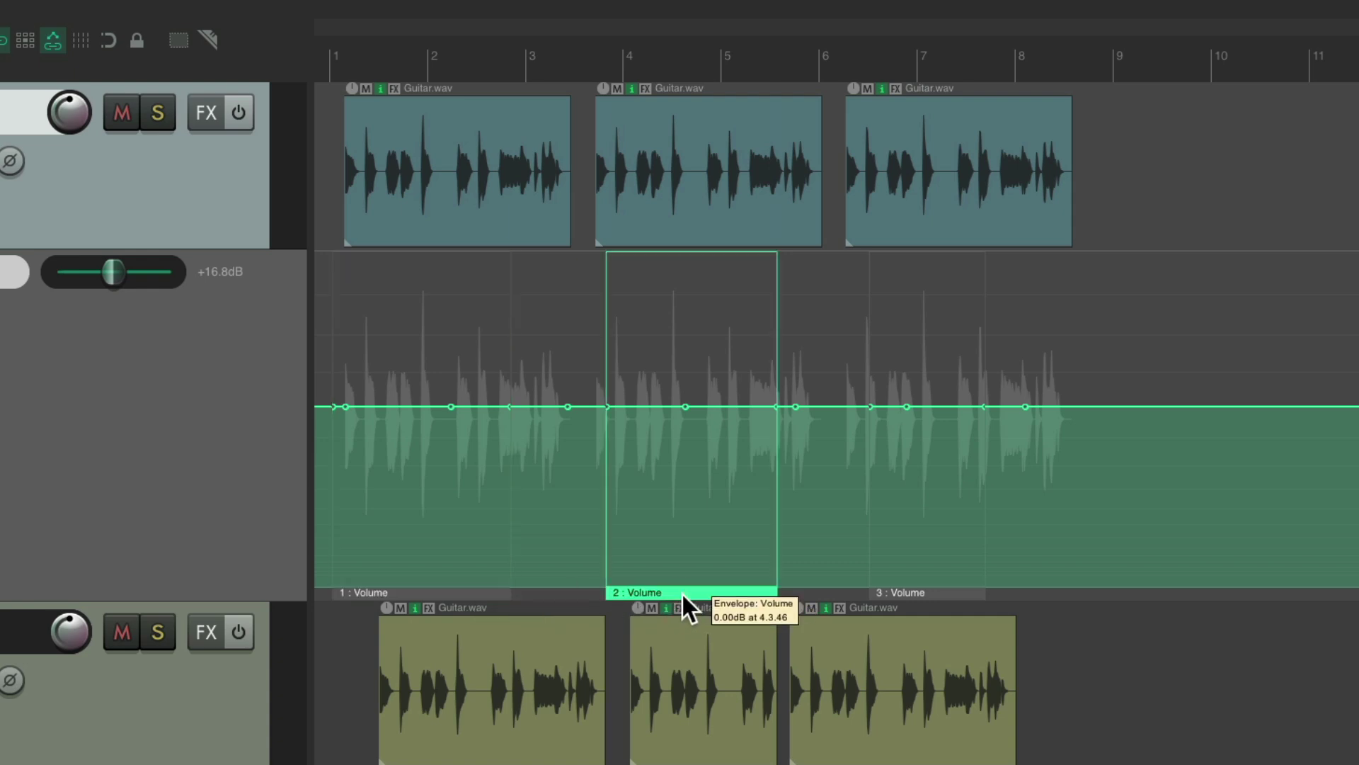
click(962, 592)
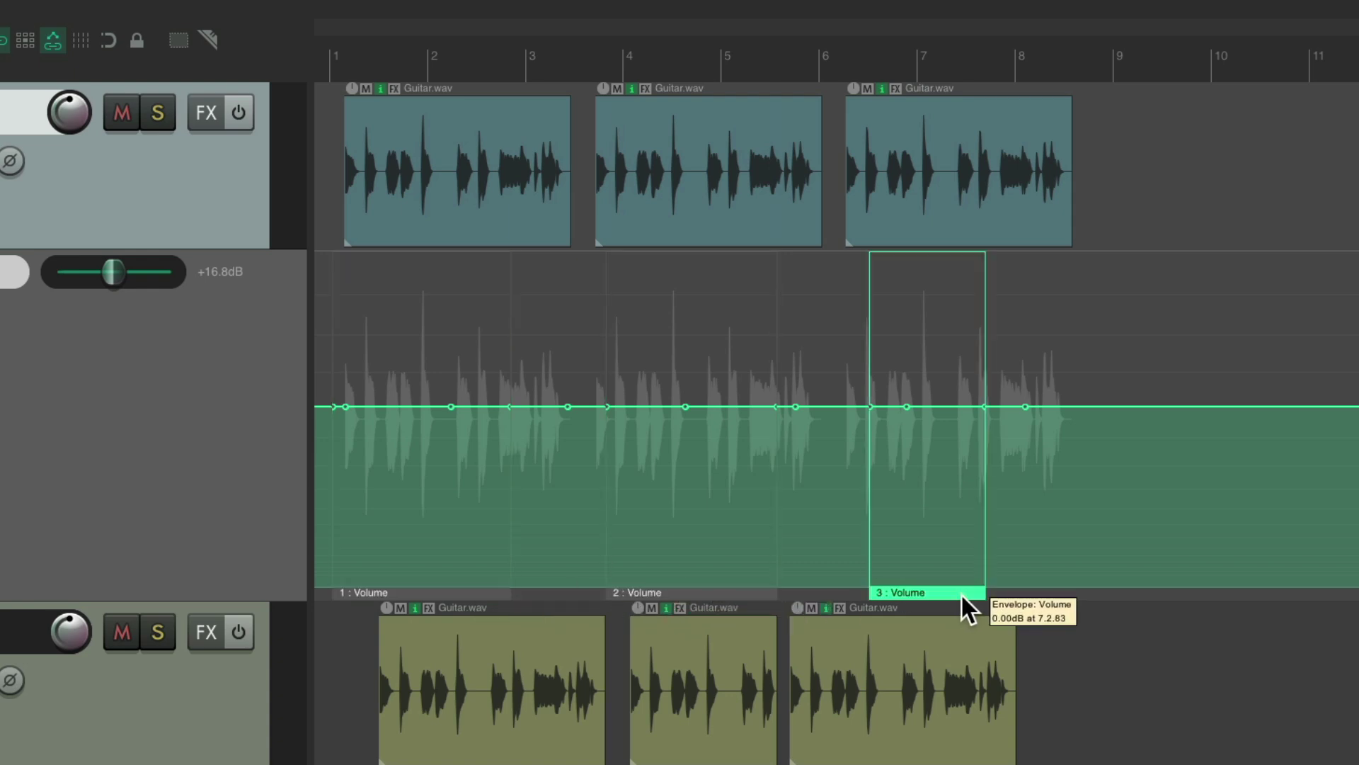
shift+click(449, 593)
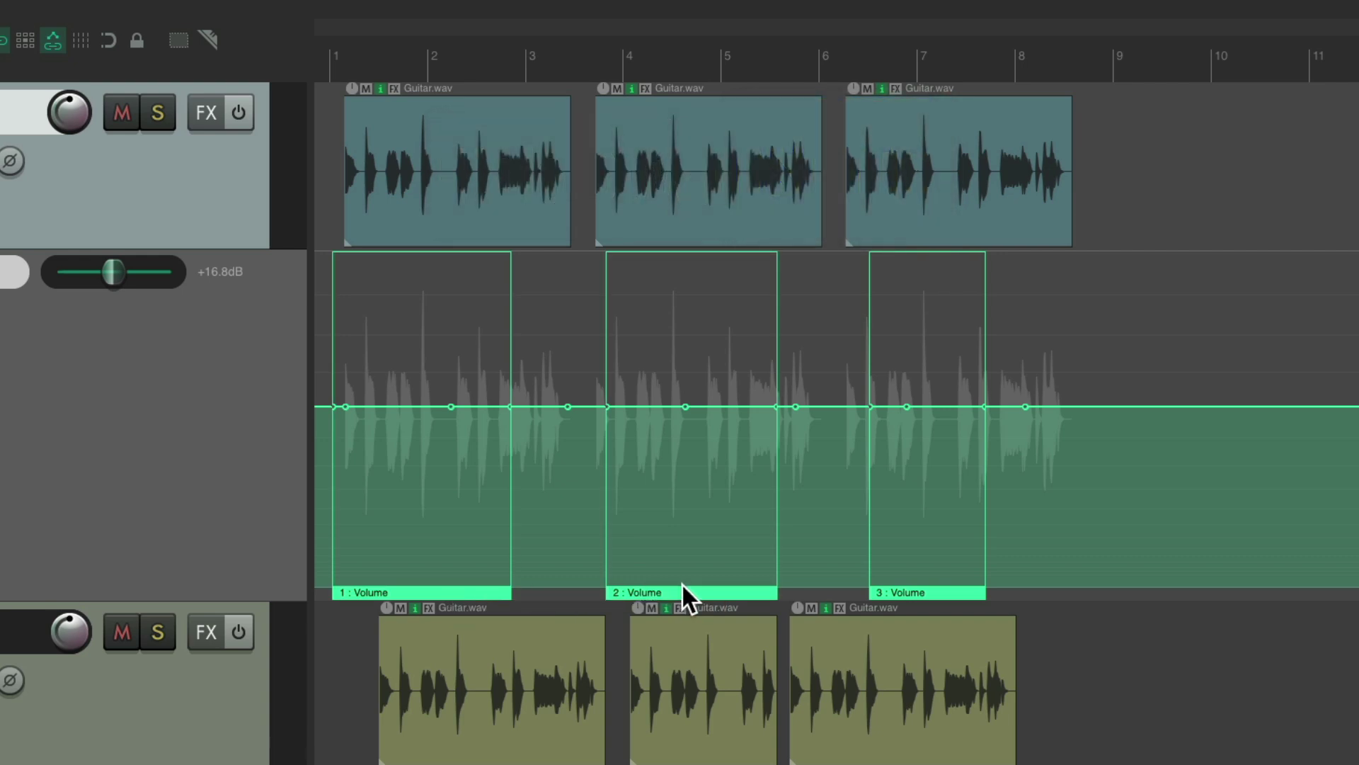
drag(682, 594, 719, 595)
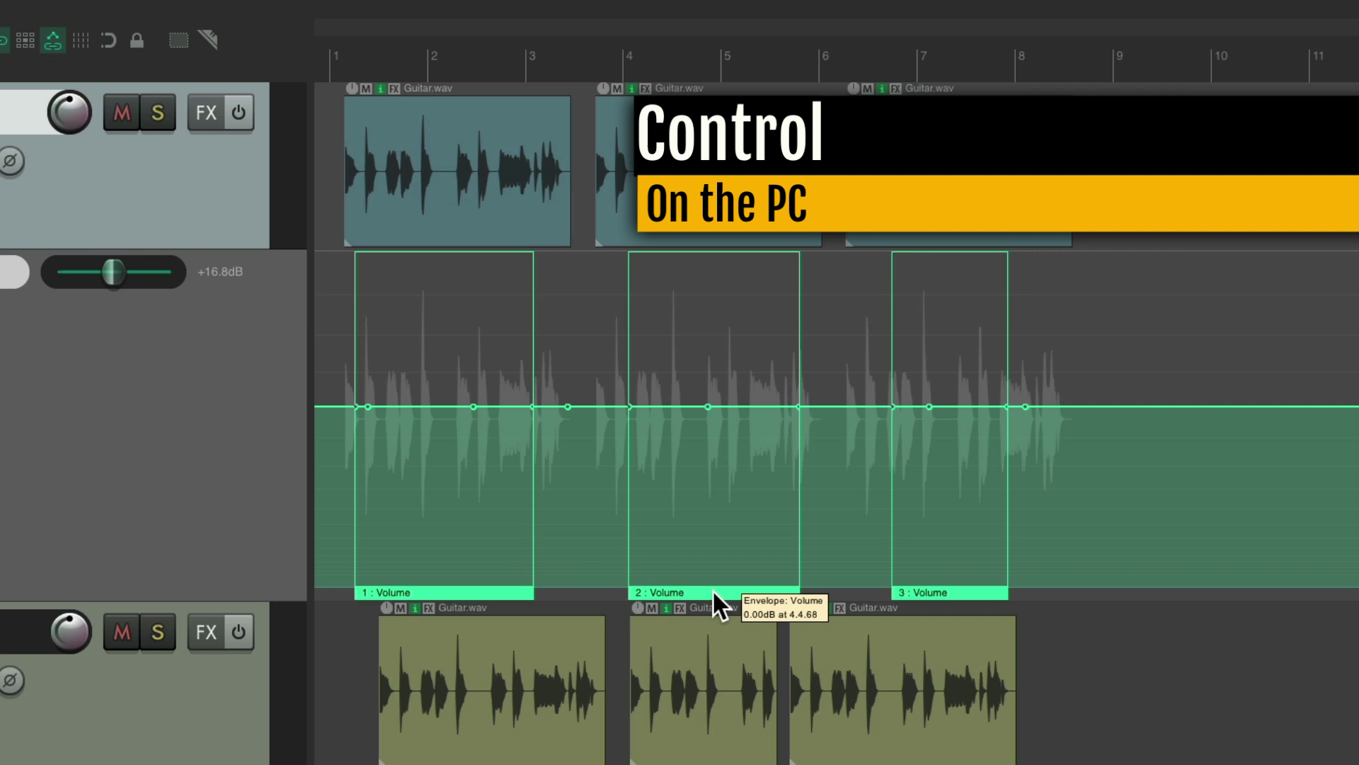
Remove the second automation item from the selection and move the first and third together slightly back in time.
ctrl+click(712, 589)
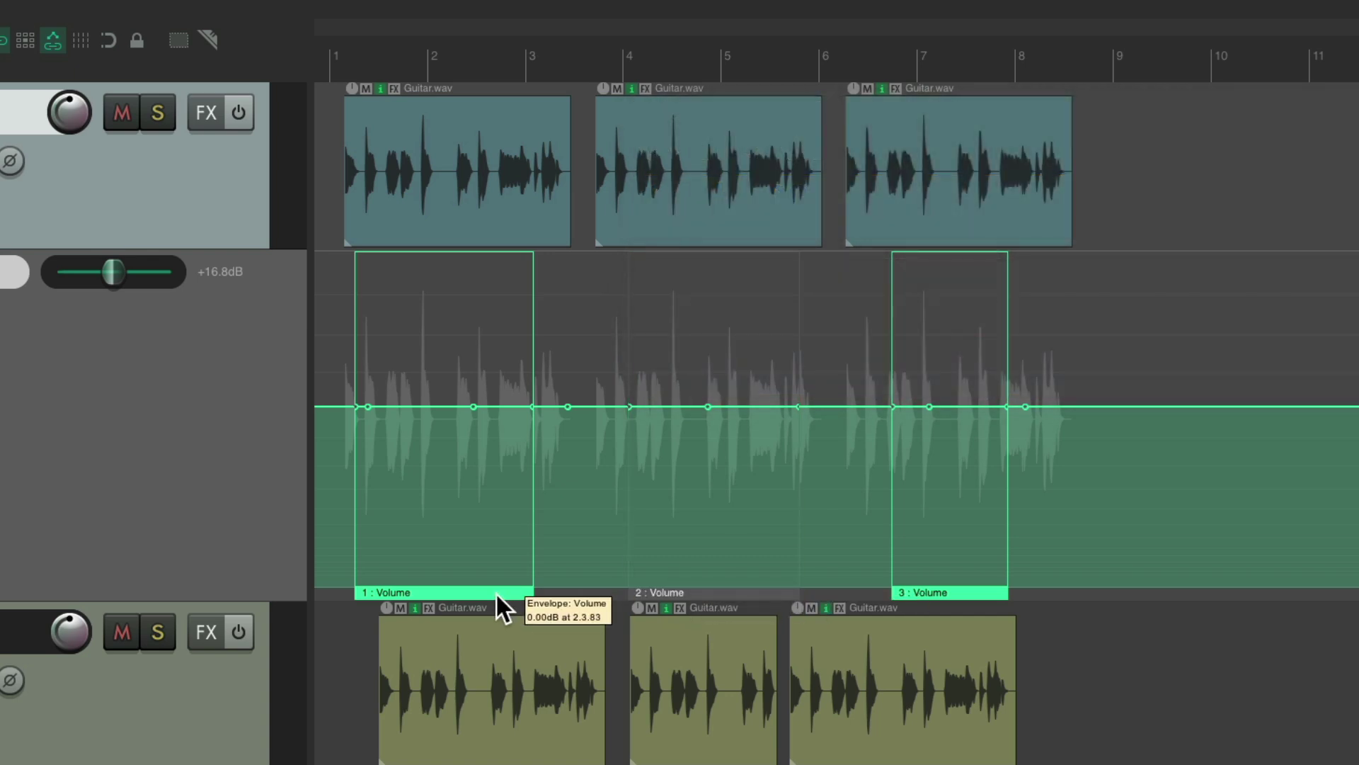
mouse_move(479, 590)
mouse_down()
mouse_move(542, 589)
mouse_move(474, 591)
mouse_move(491, 588)
mouse_up()
Deselect the first and third automation items, marquee-select all three, and move them together slightly forward in time.
ctrl+click(491, 588)
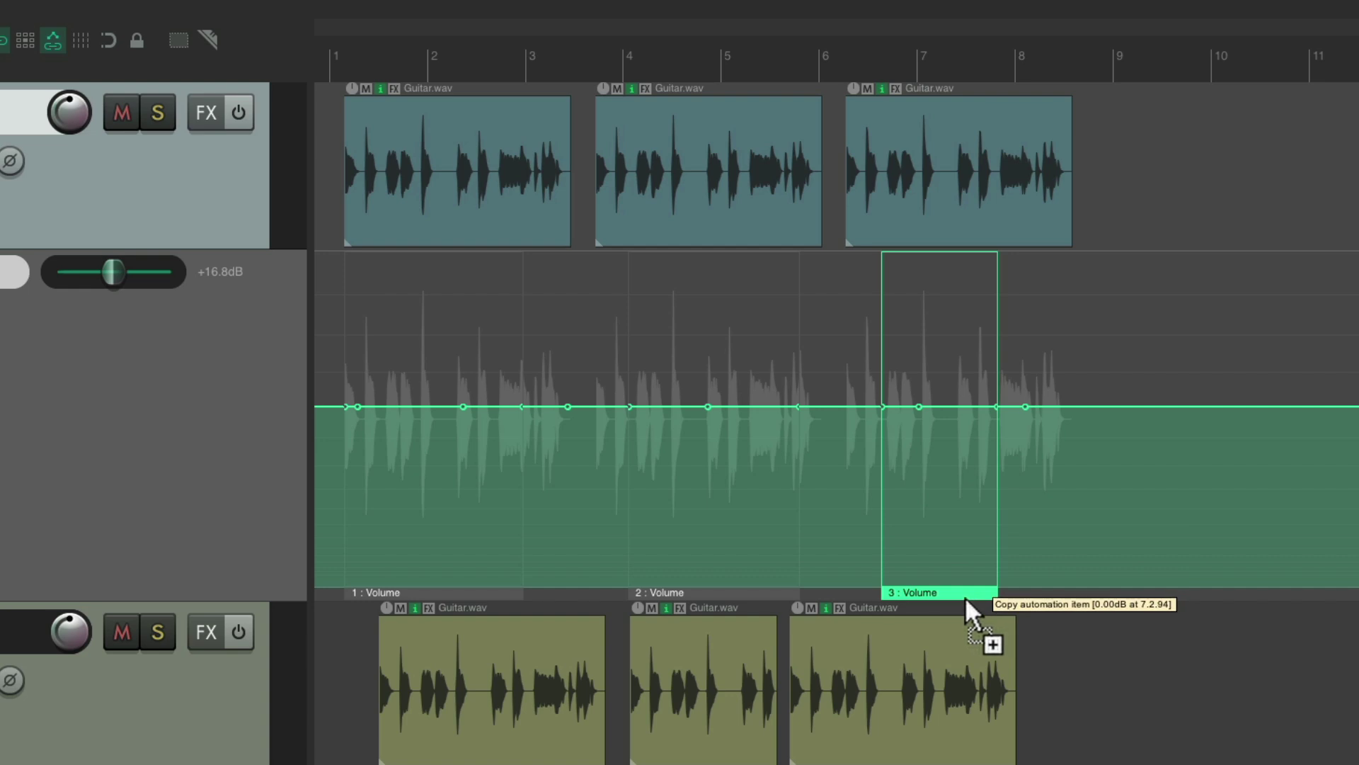
ctrl+click(964, 592)
drag(335, 549, 1028, 610)
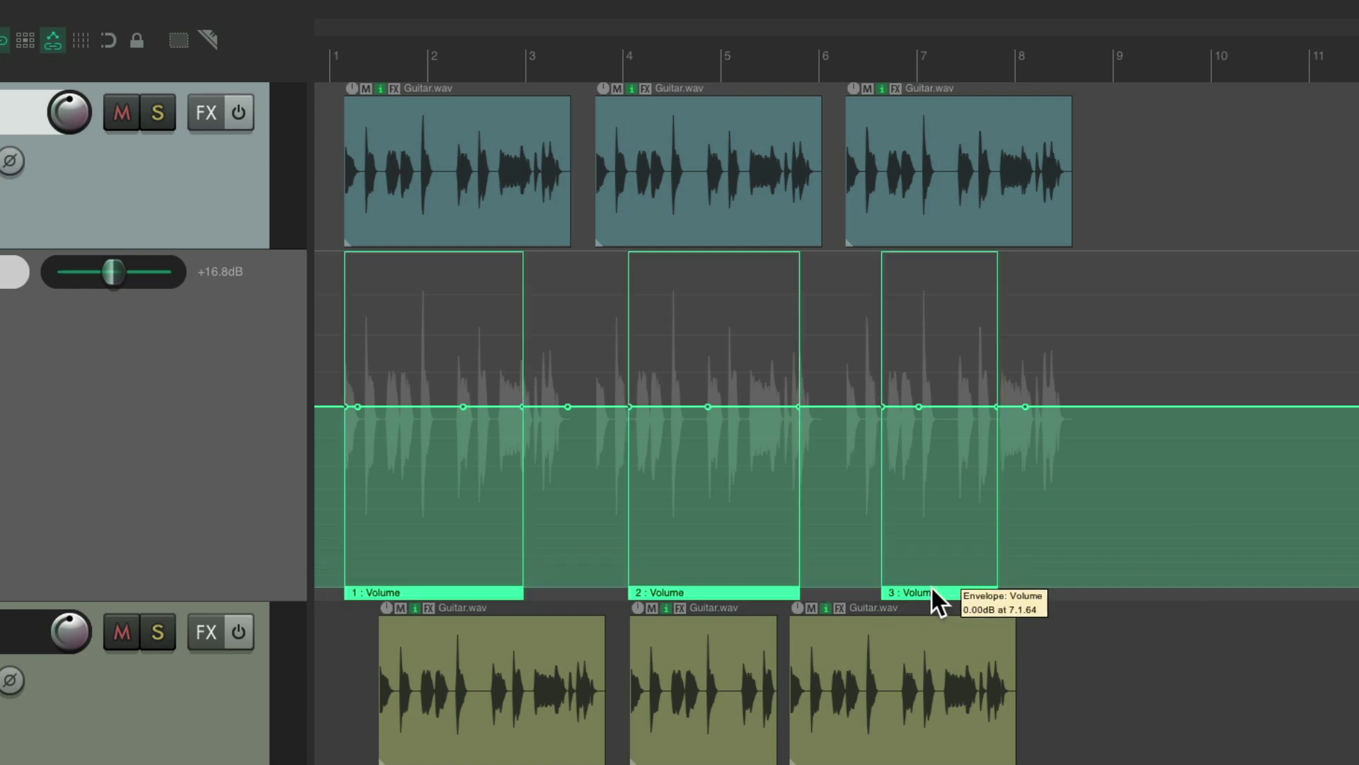
mouse_move(931, 584)
mouse_down()
mouse_move(1012, 584)
mouse_move(892, 588)
mouse_move(957, 585)
mouse_up()
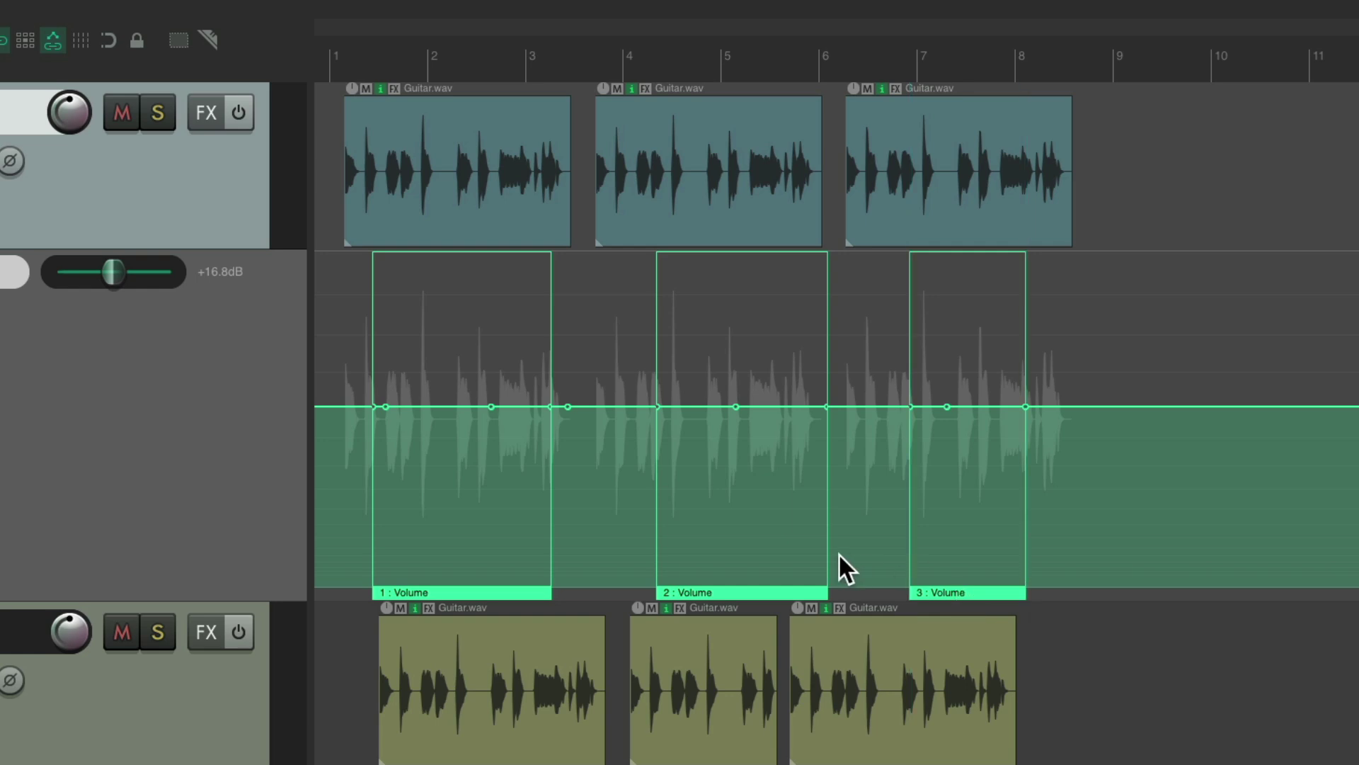